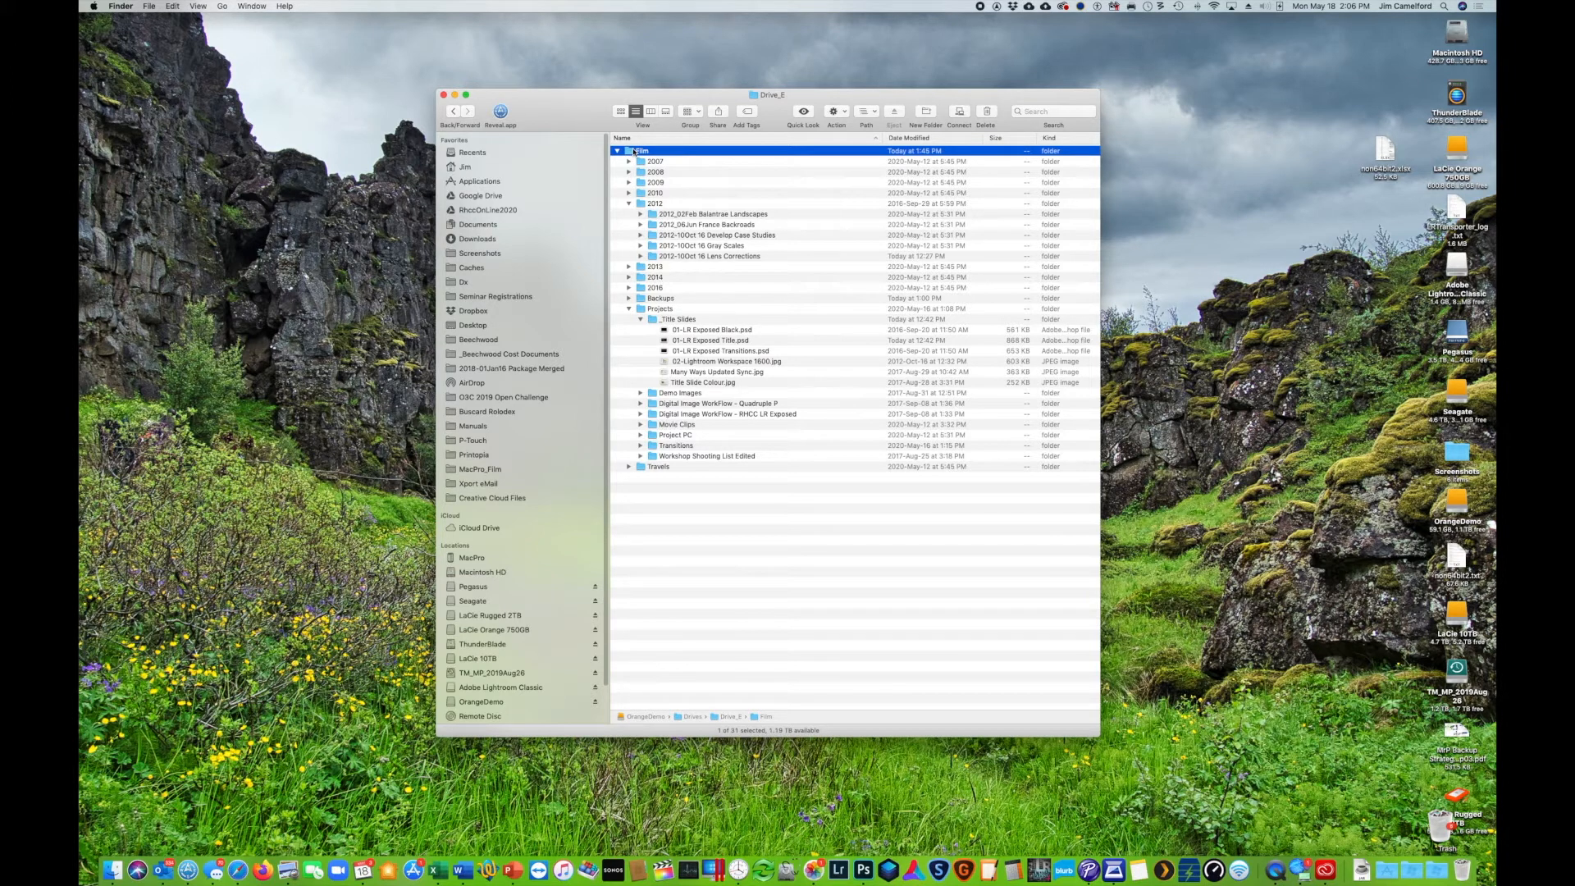
Step: Bring up the Drive_X folder window and arrange it side by side with the Drive_E window
key(ctrl+Up)
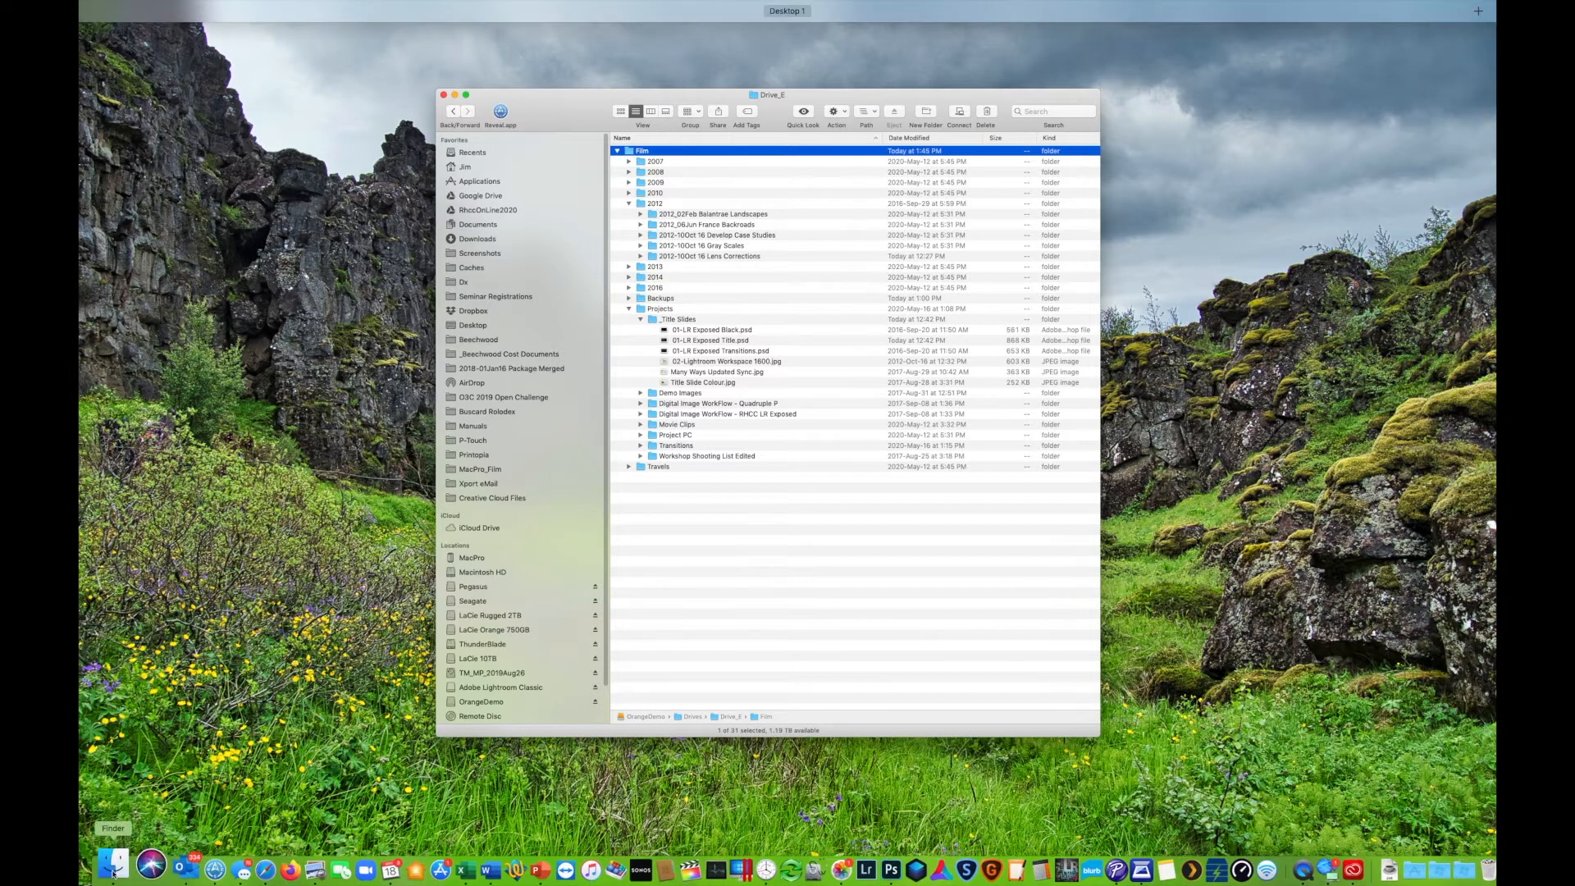
click(113, 872)
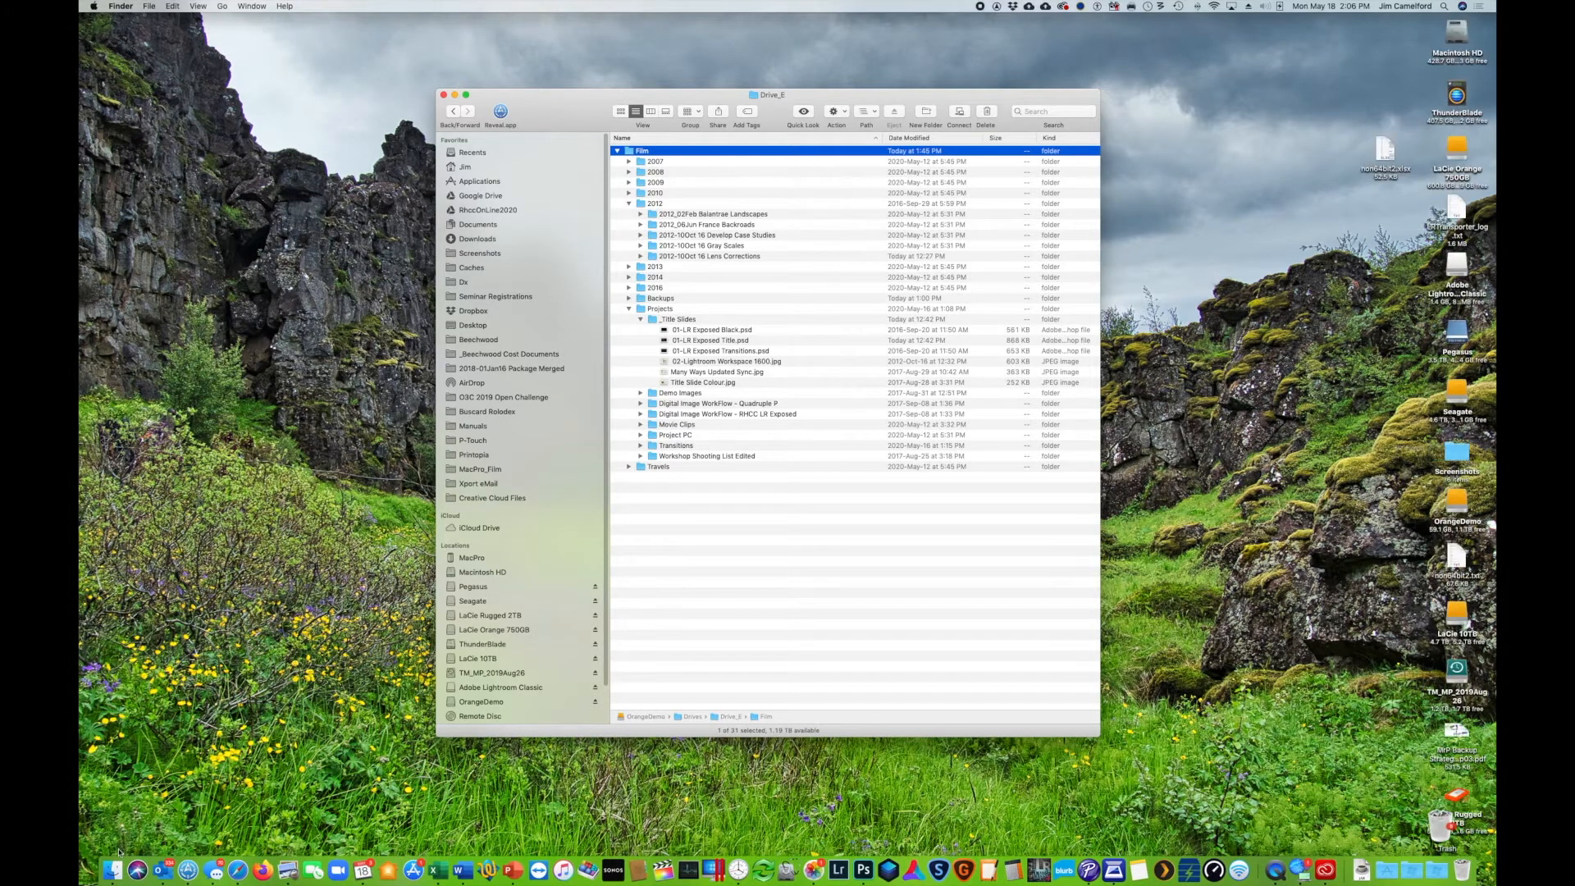
right_click(113, 867)
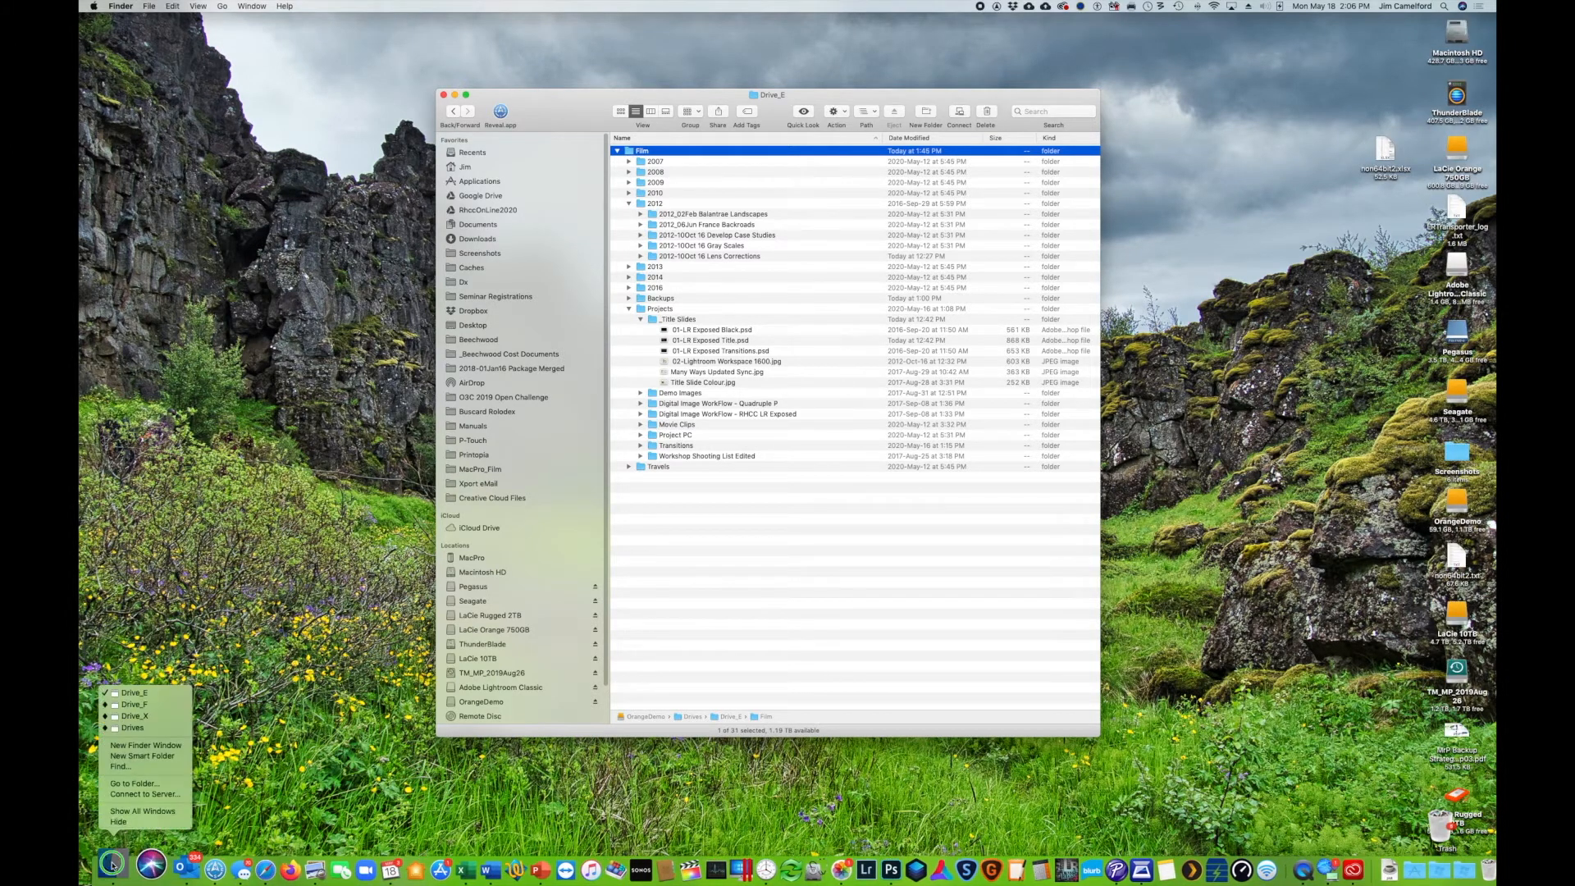
click(168, 718)
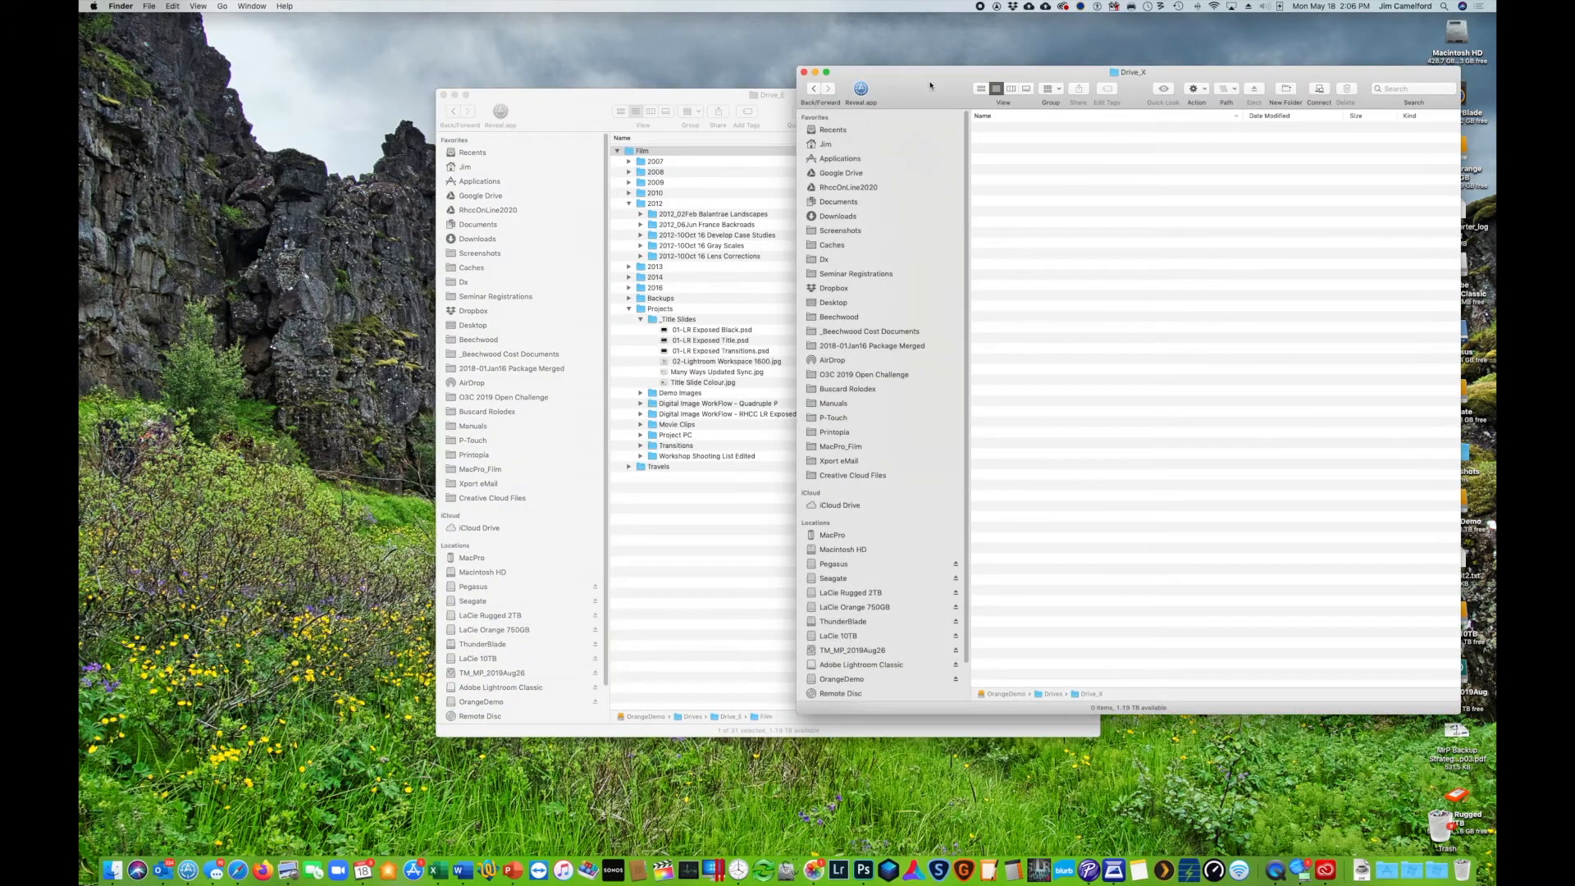
drag(927, 84, 931, 78)
drag(564, 103, 256, 81)
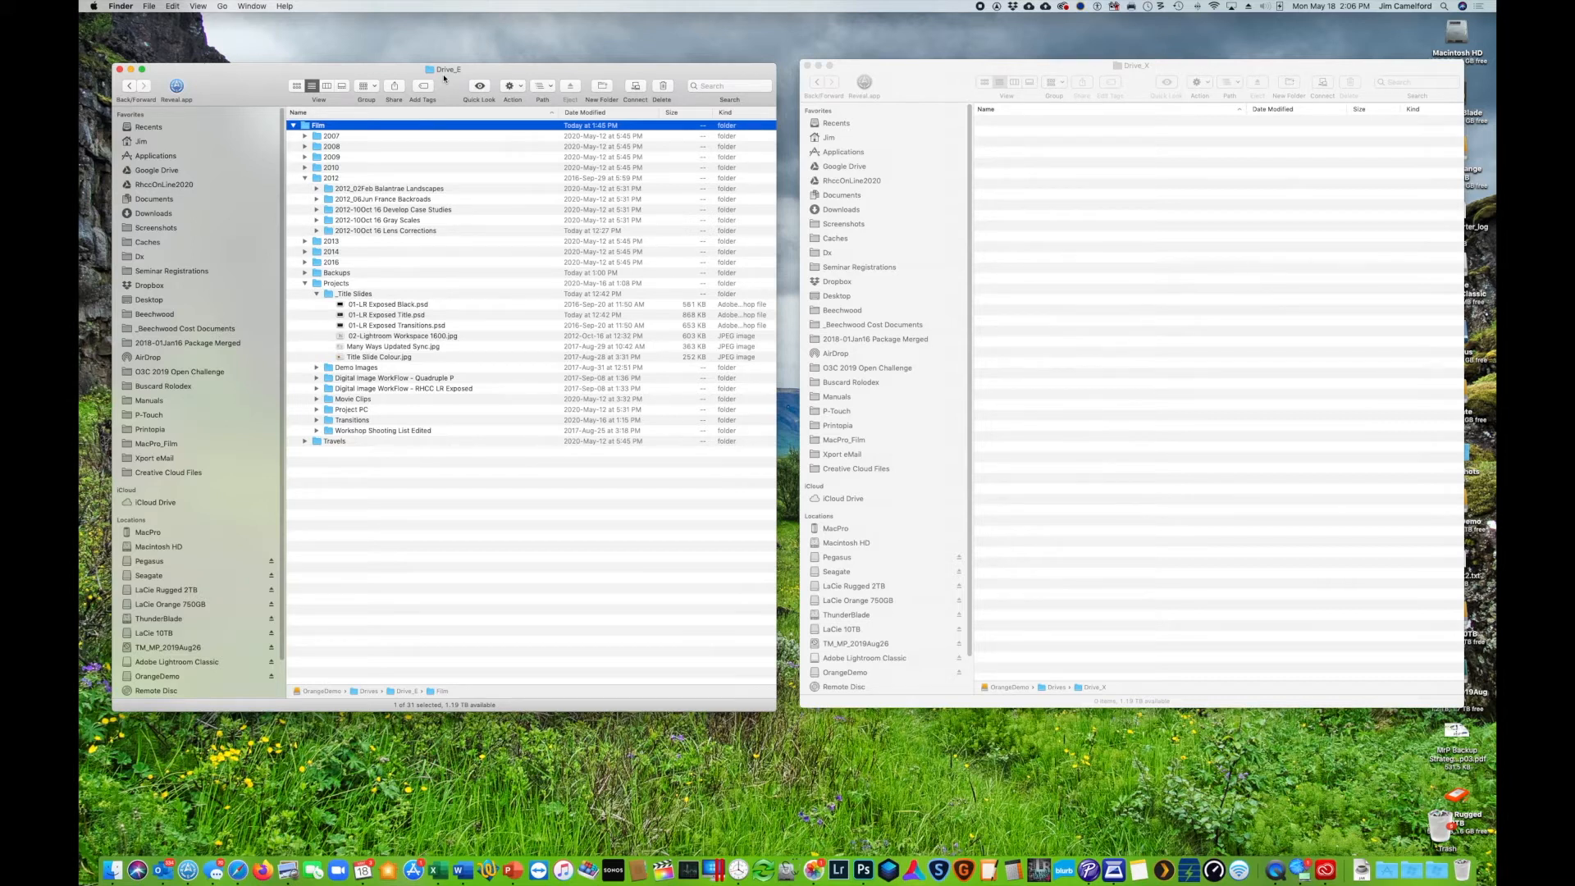
Step: Copy the Film folder from Drive_E to Drive_X and expand the copy's contents
drag(306, 126, 1032, 169)
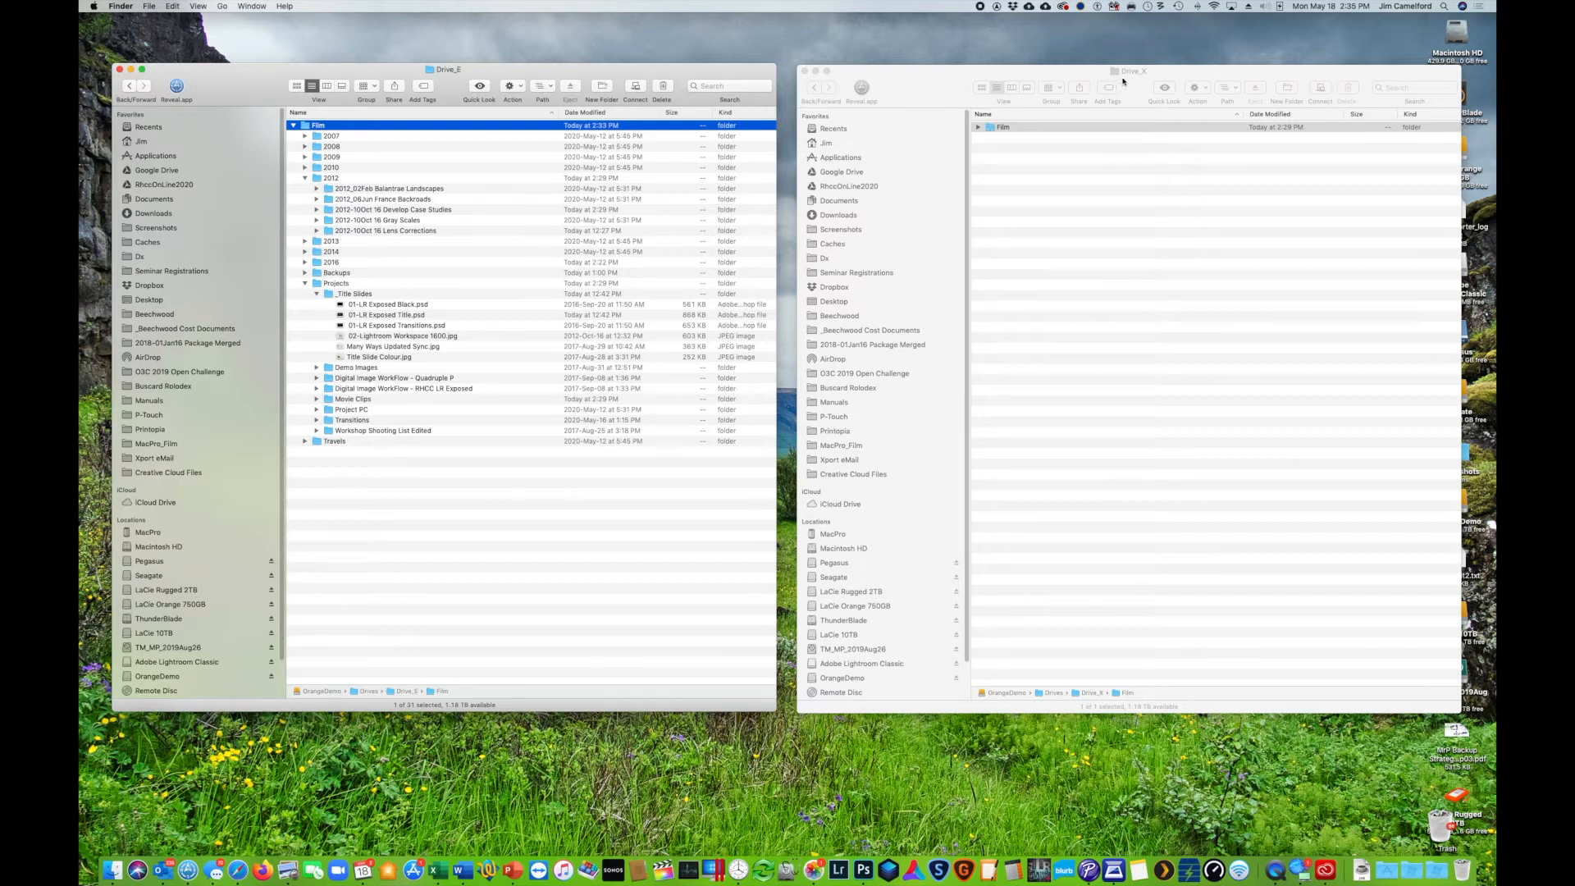
click(978, 128)
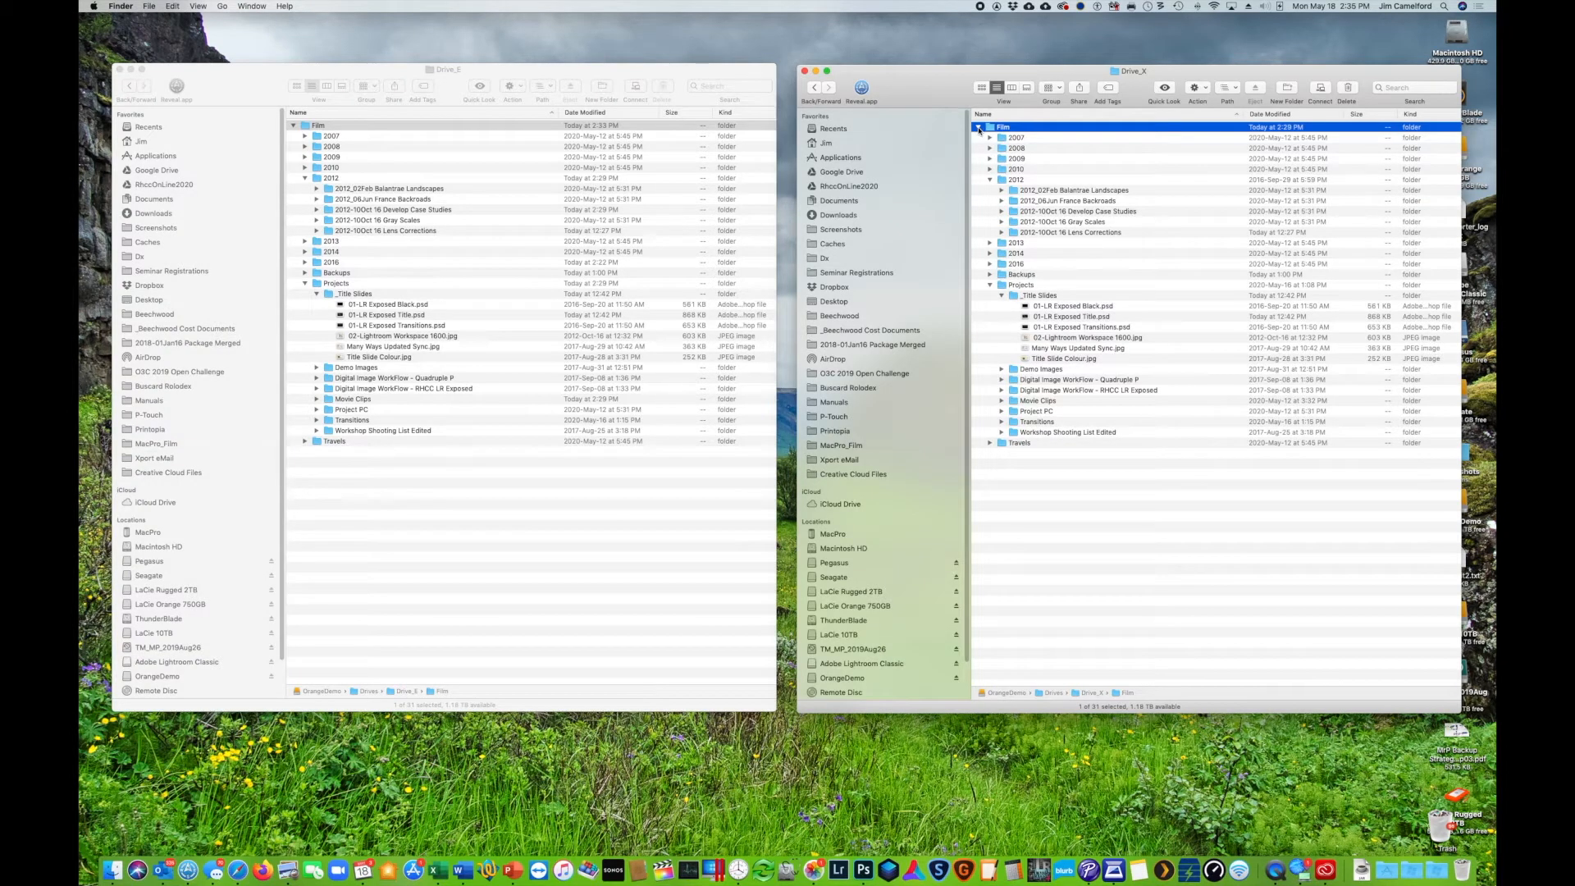
Step: Compare the size and item information of the Film folders on Drive_X and Drive_E, and close both info windows
right_click(991, 130)
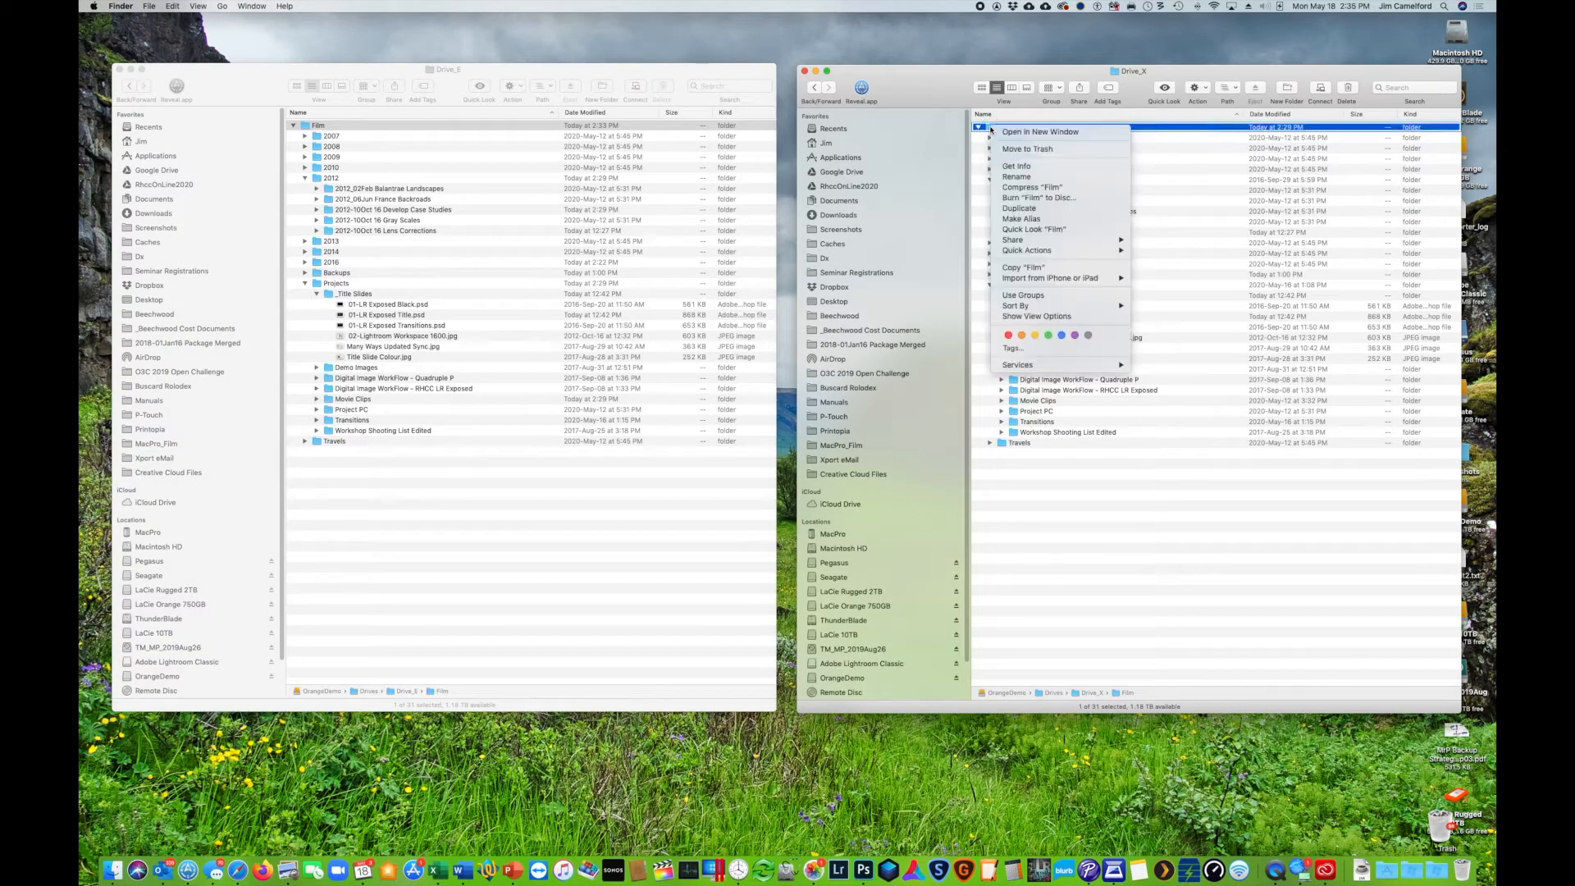
click(1014, 165)
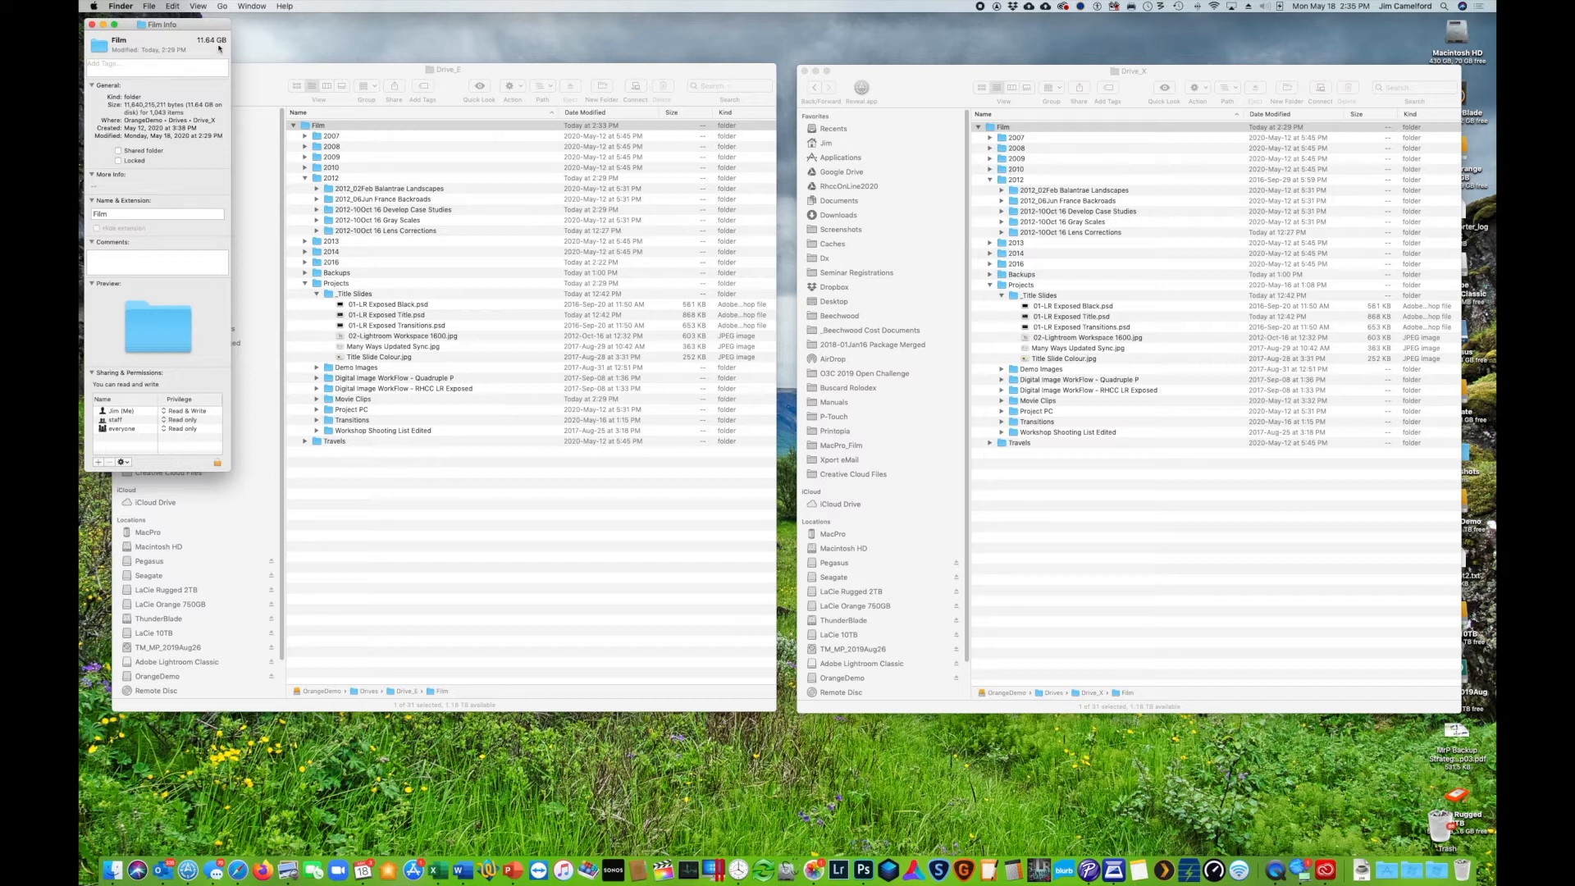
drag(200, 25, 1101, 55)
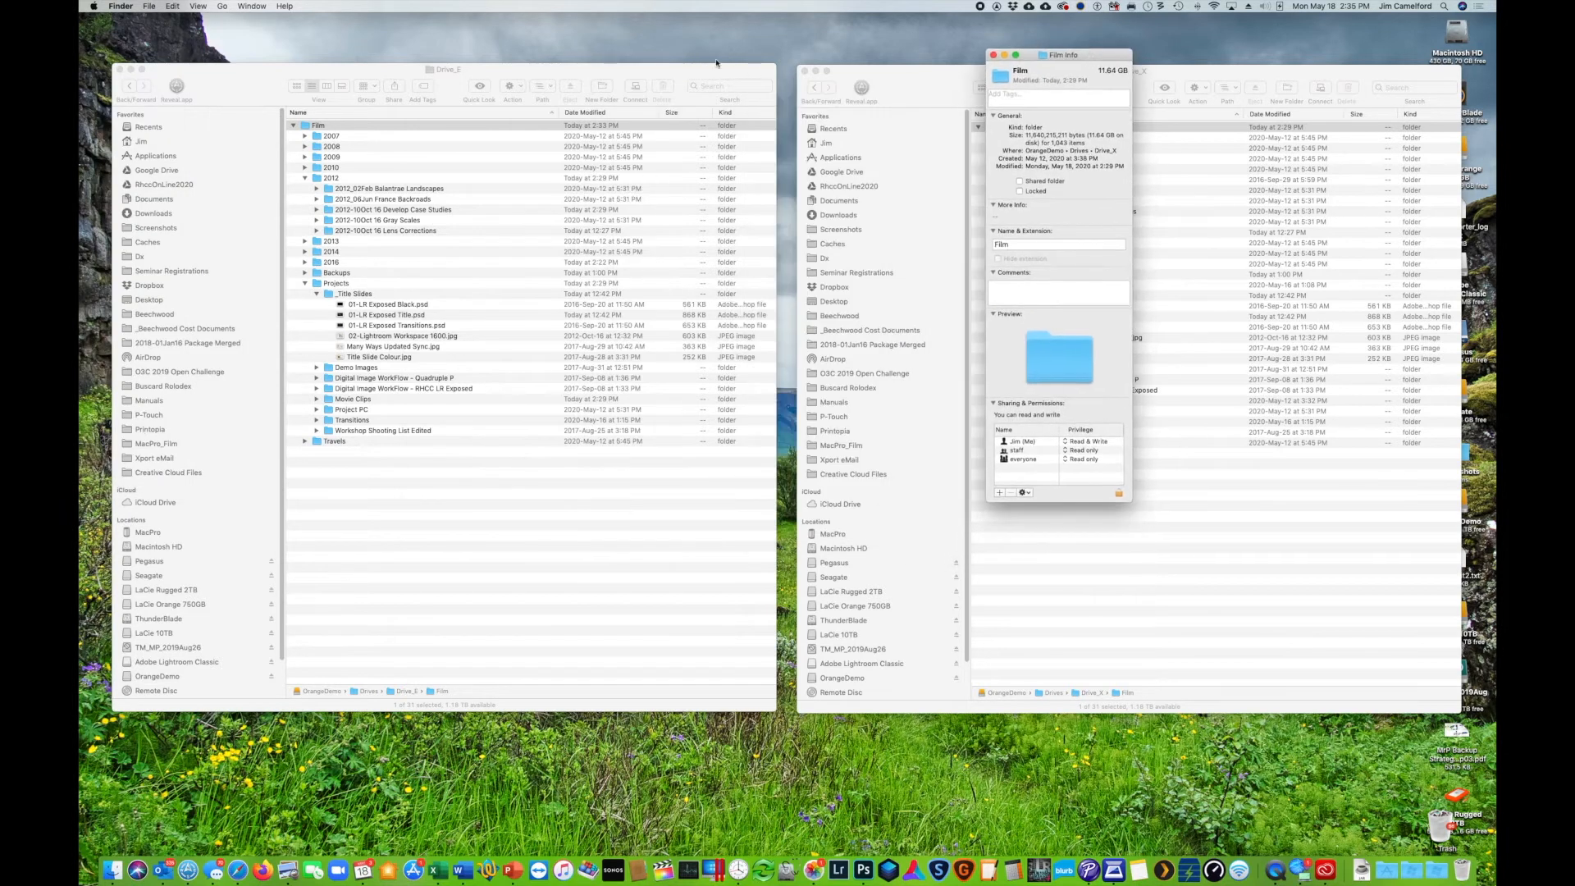
right_click(317, 128)
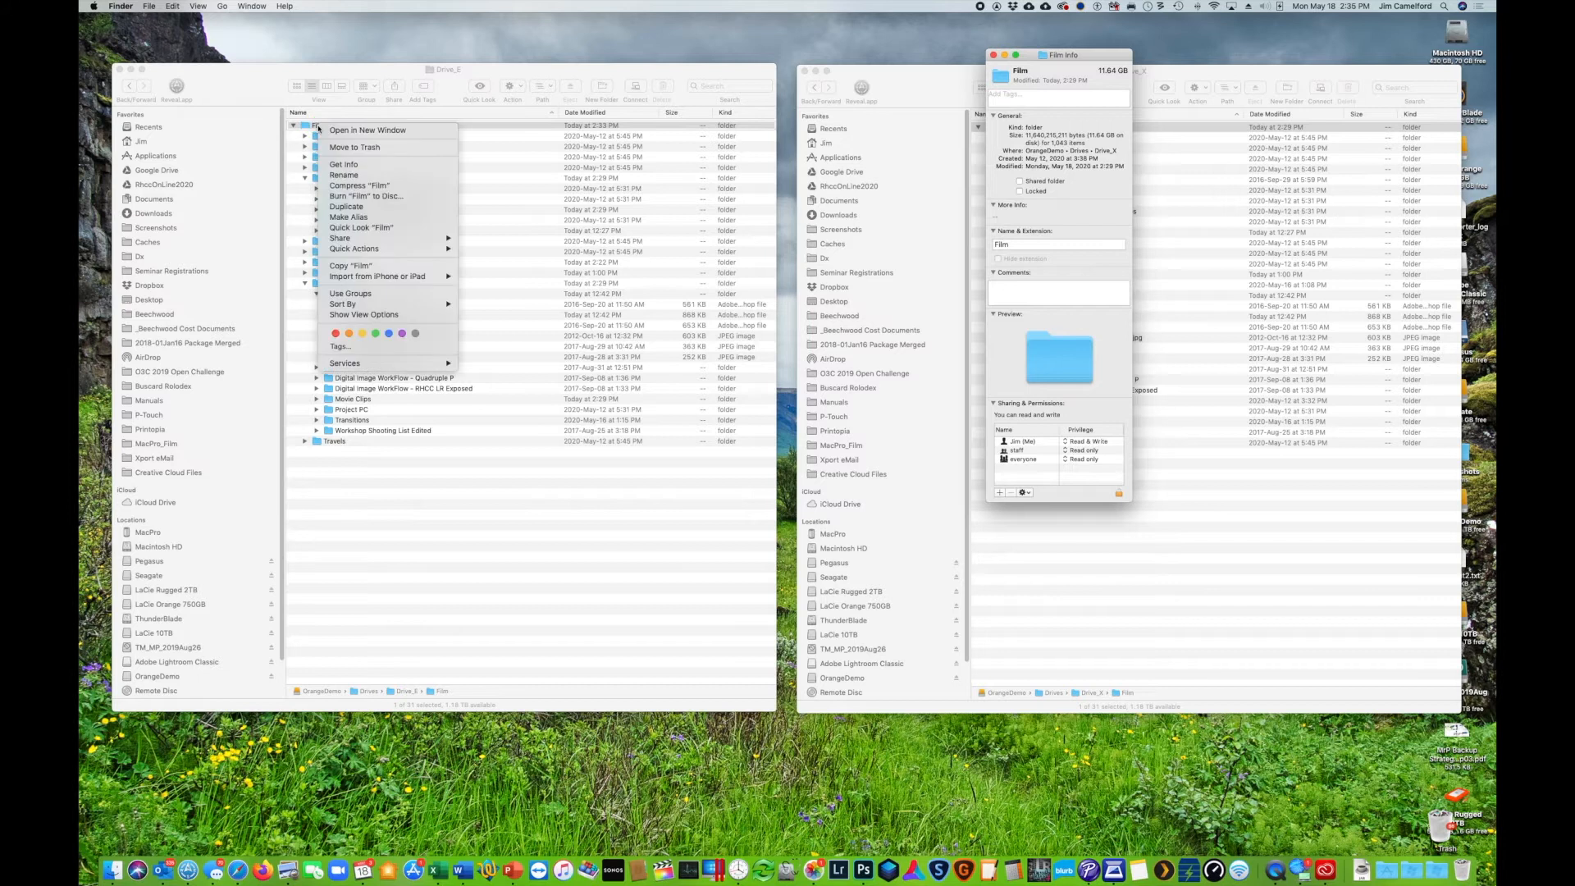
click(349, 163)
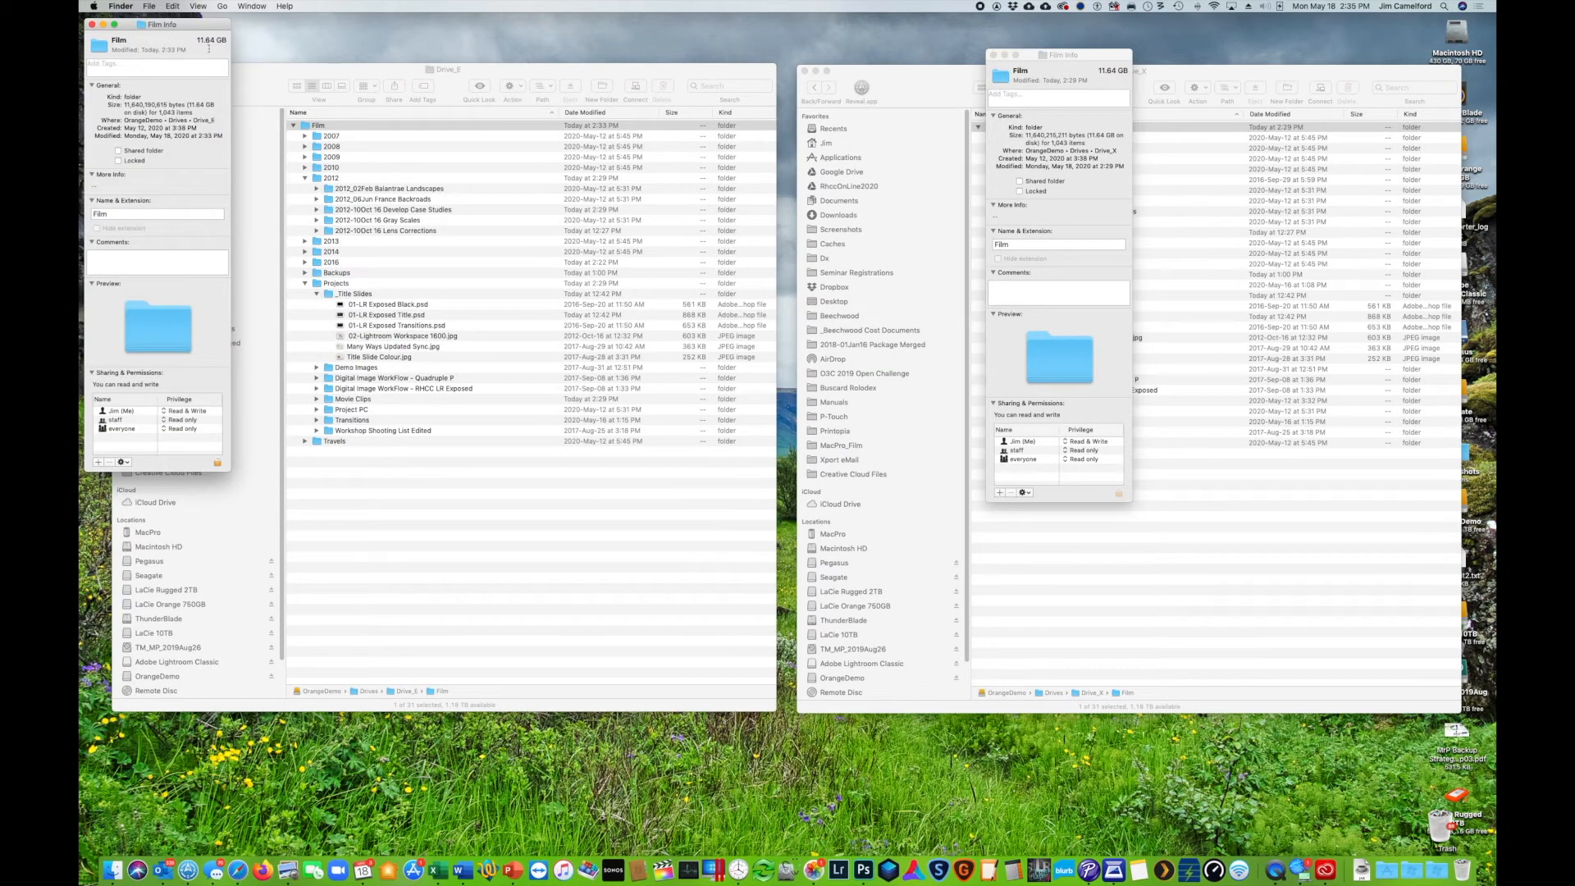
drag(195, 30, 822, 56)
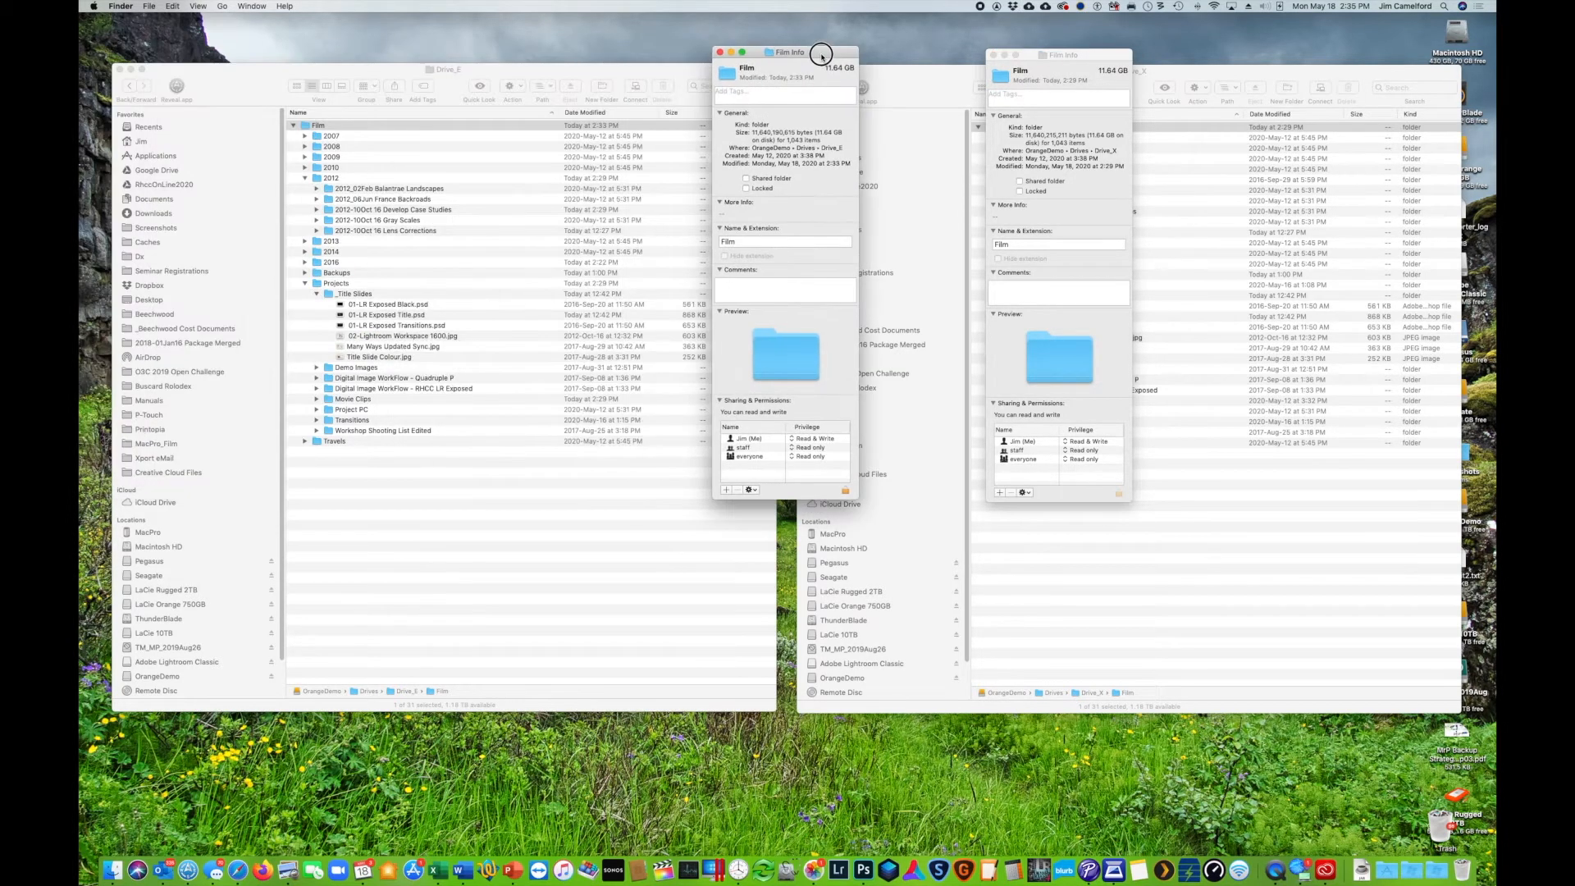
click(994, 55)
click(718, 52)
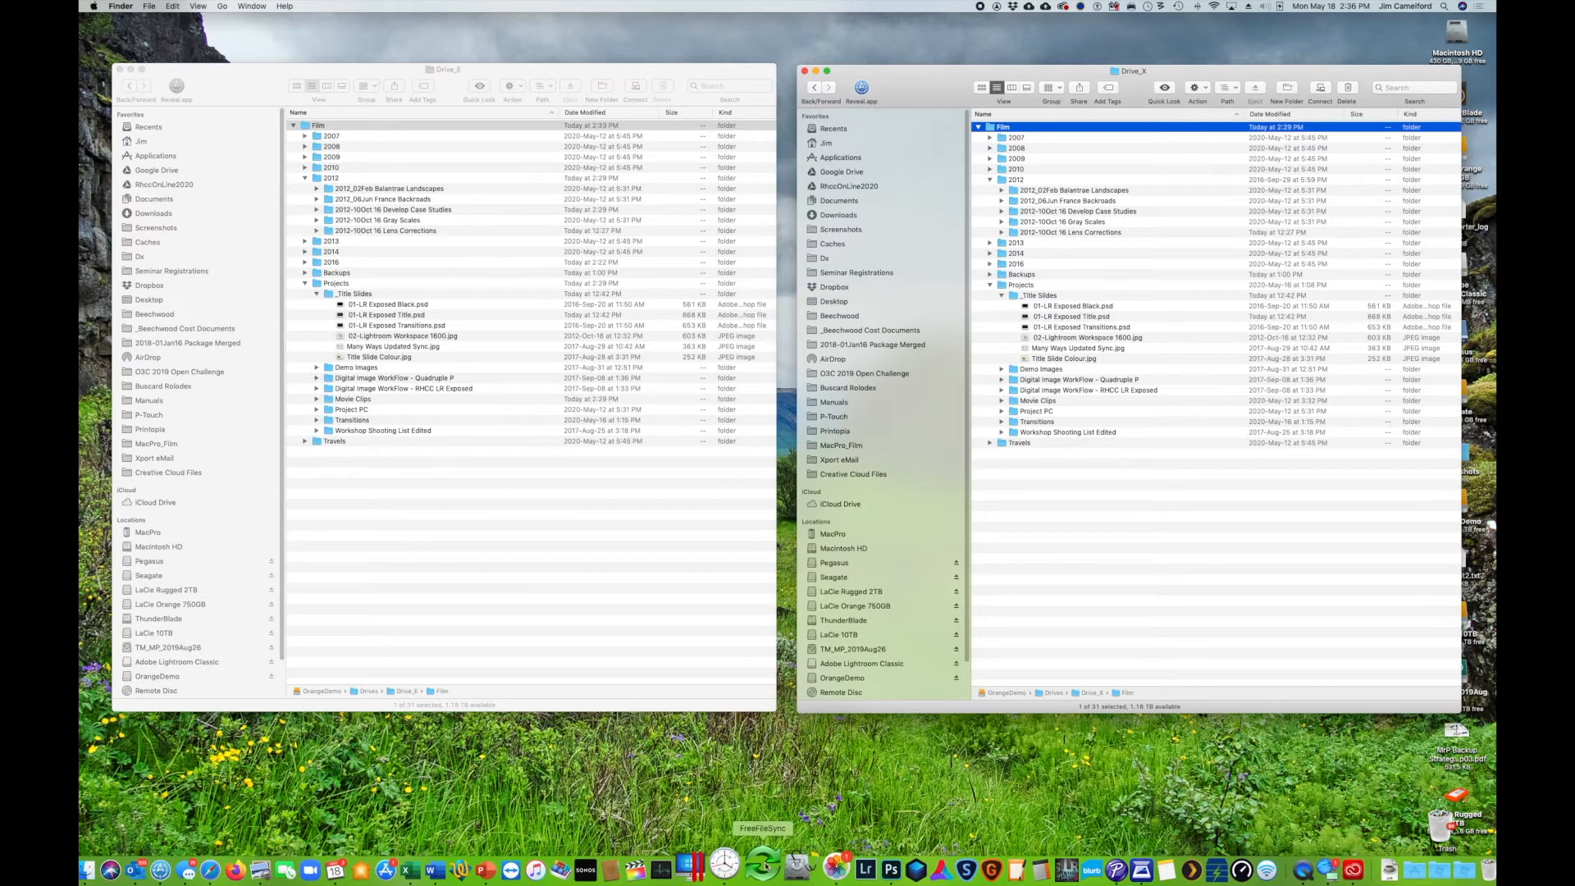
Step: Open FreeFileSync and set Drive_E's Film folder as the source and Drive_X's Film folder as the destination
click(763, 863)
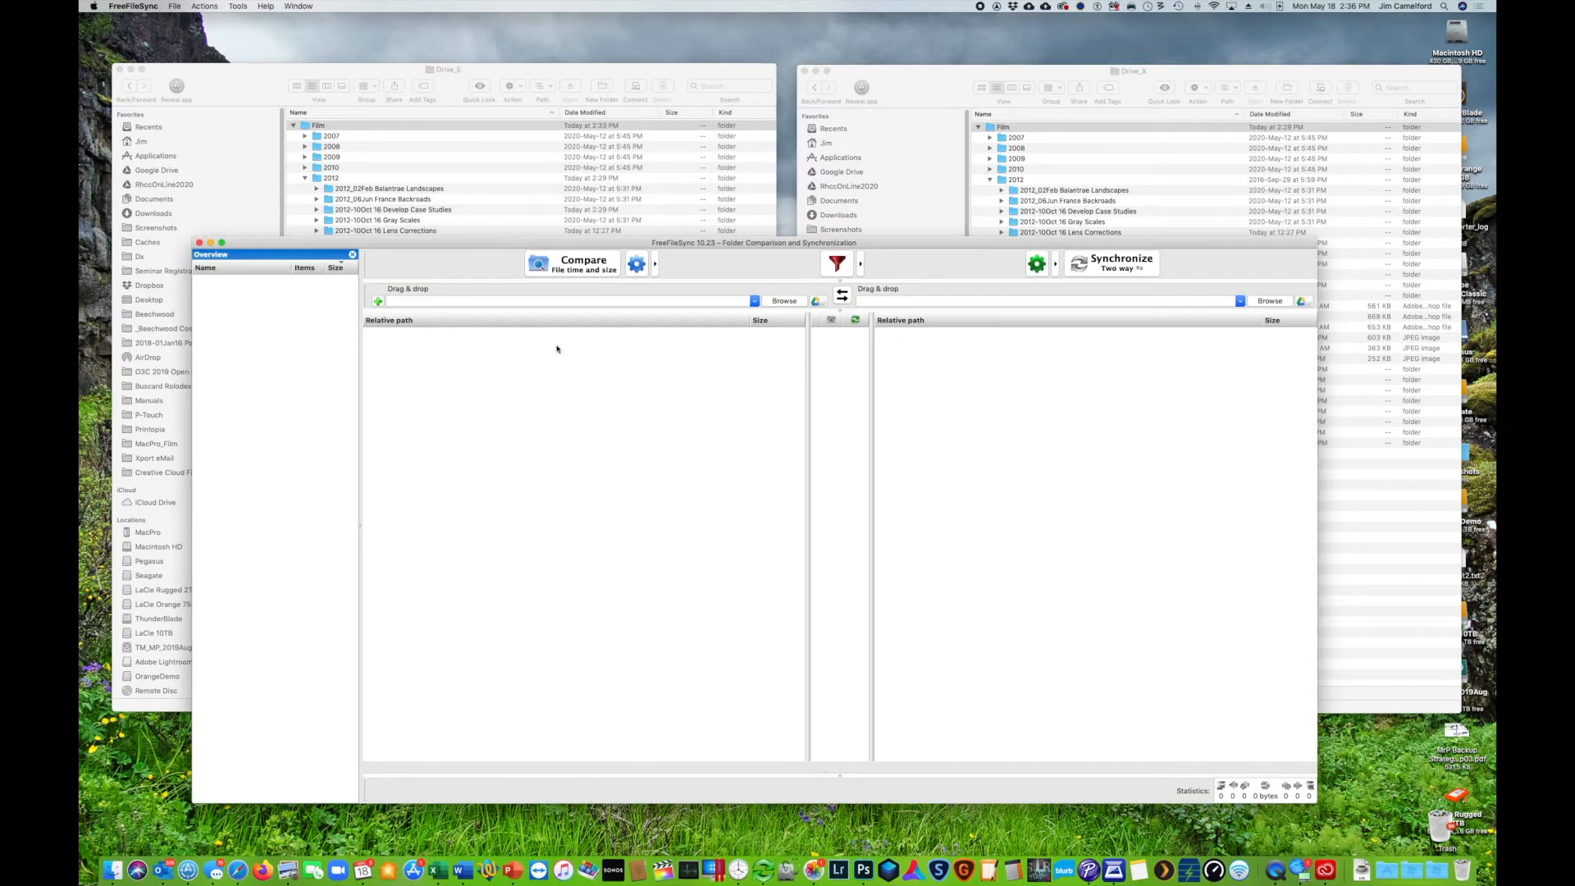
drag(436, 243, 432, 235)
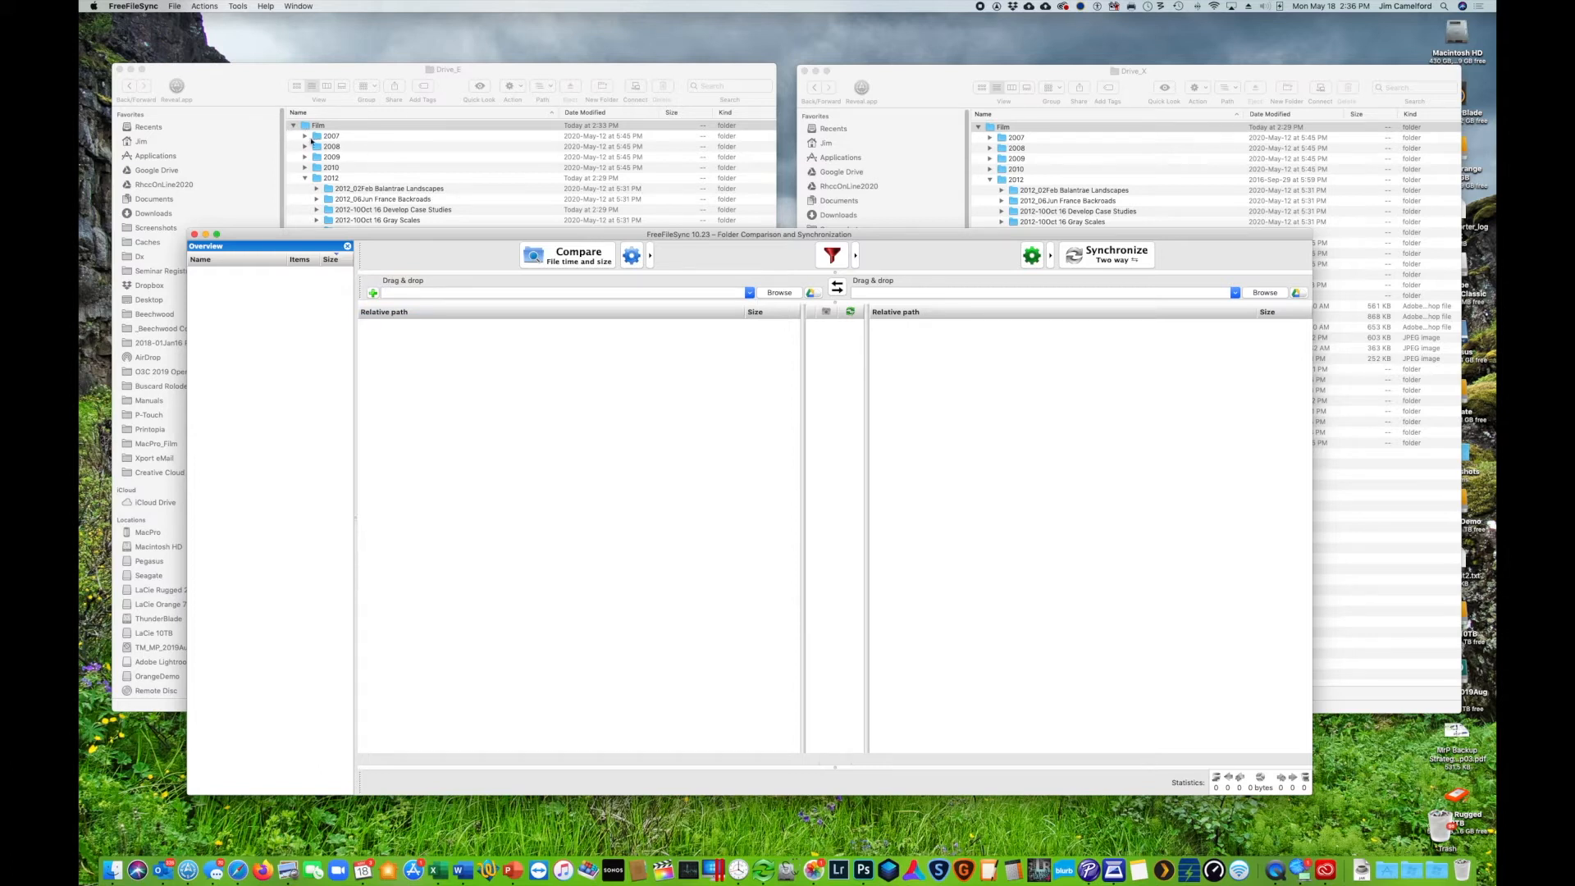
drag(308, 125, 487, 361)
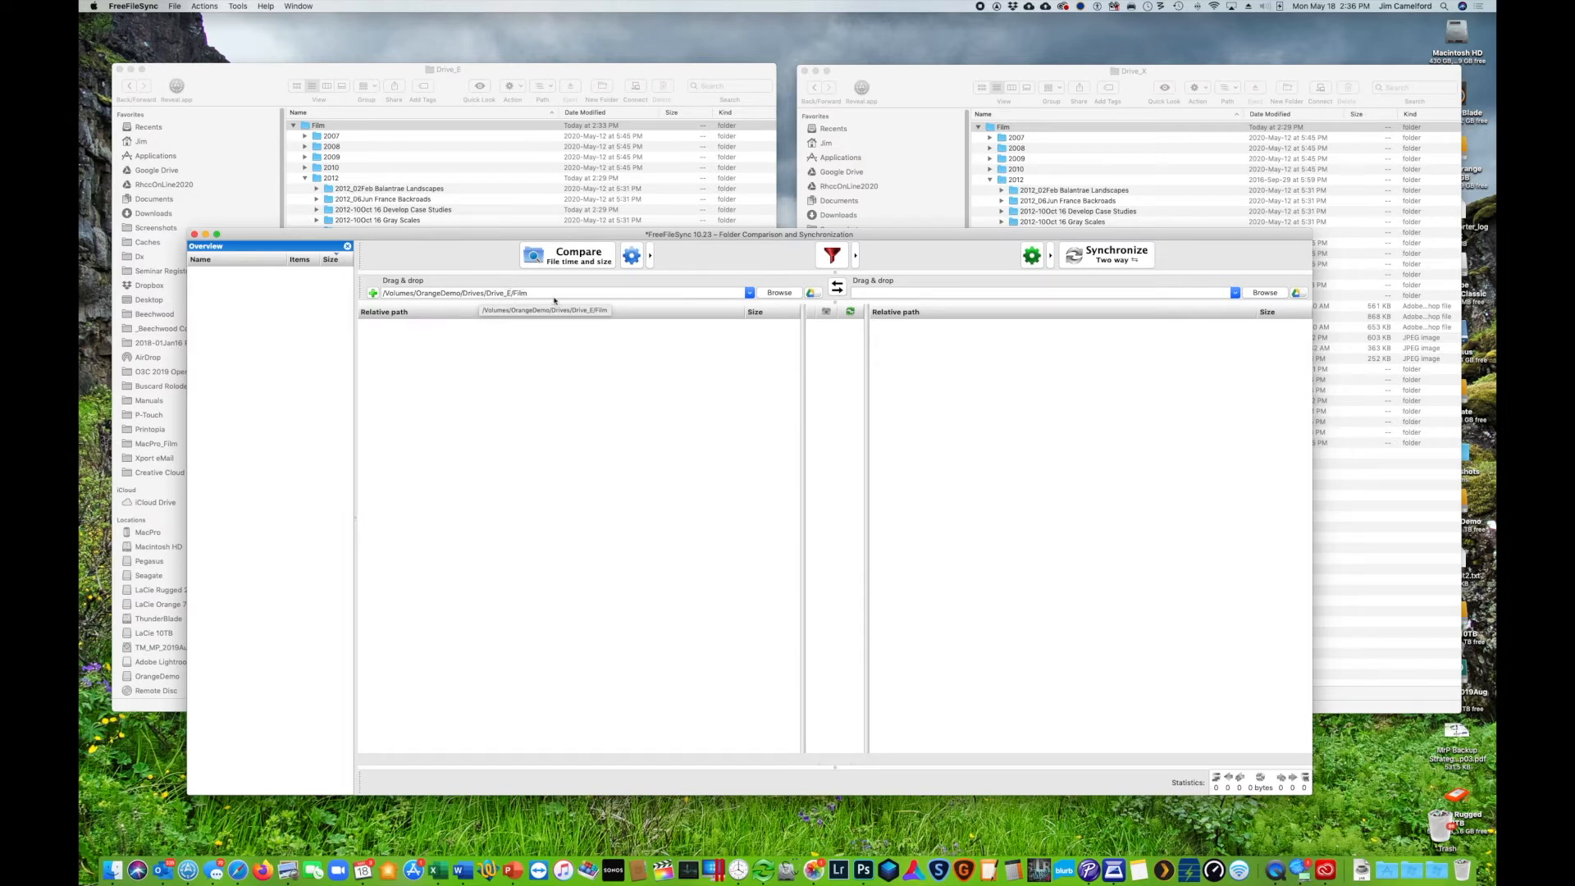
drag(993, 129, 976, 299)
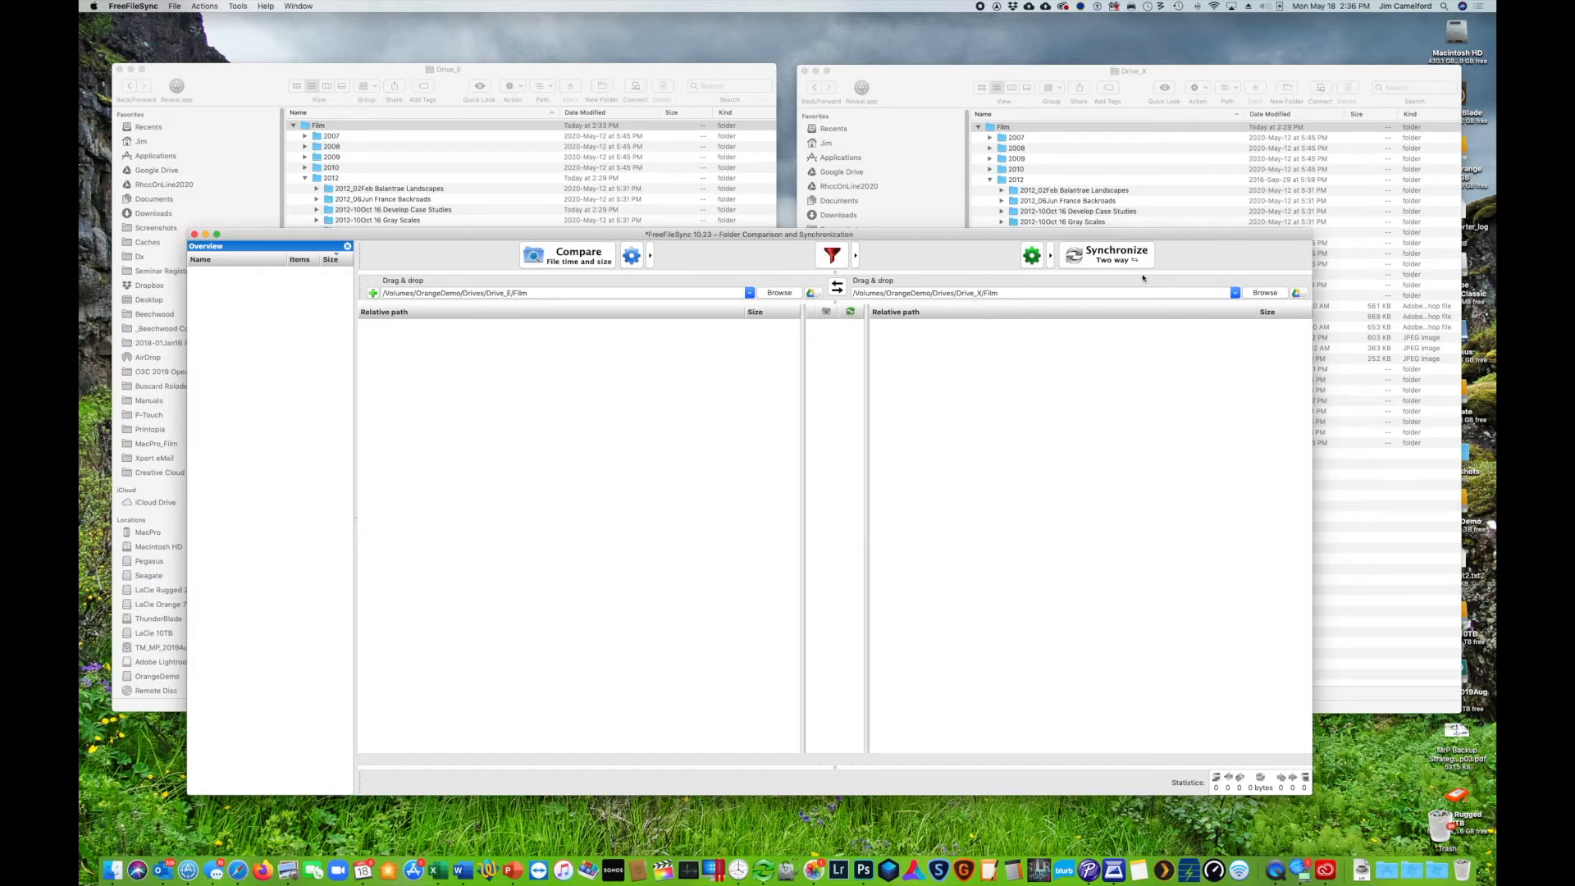
Step: Set the synchronization variant to Mirror and compare the two Film folders by file time and size
click(1051, 255)
click(1066, 256)
click(563, 258)
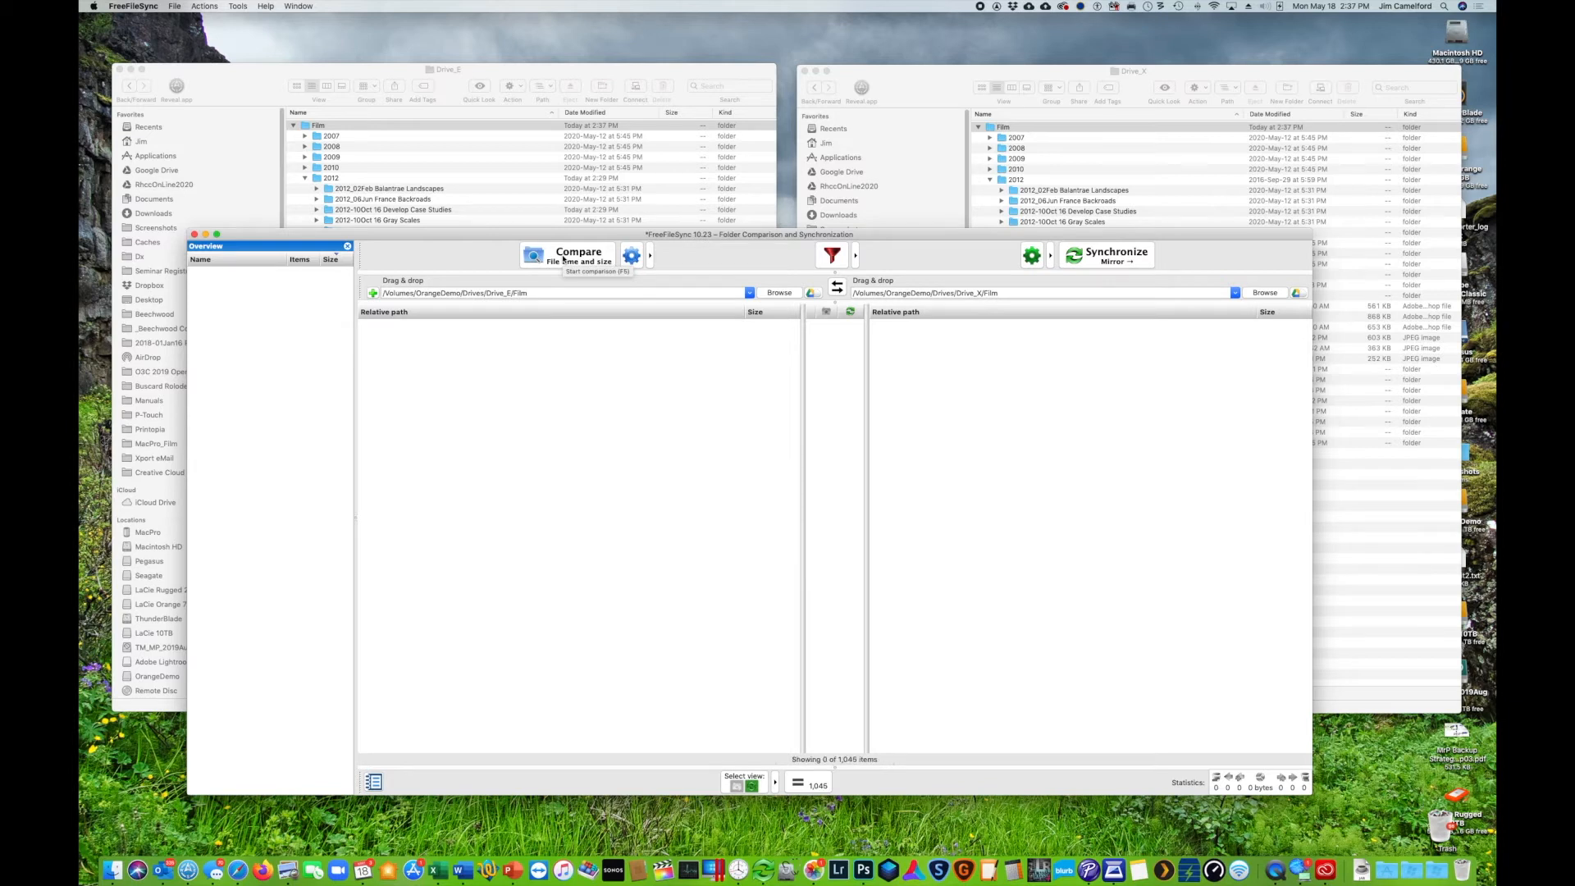
Step: Switch to the Drive_E window and move the Movie Clips folder under Film > Projects to the Trash
click(243, 84)
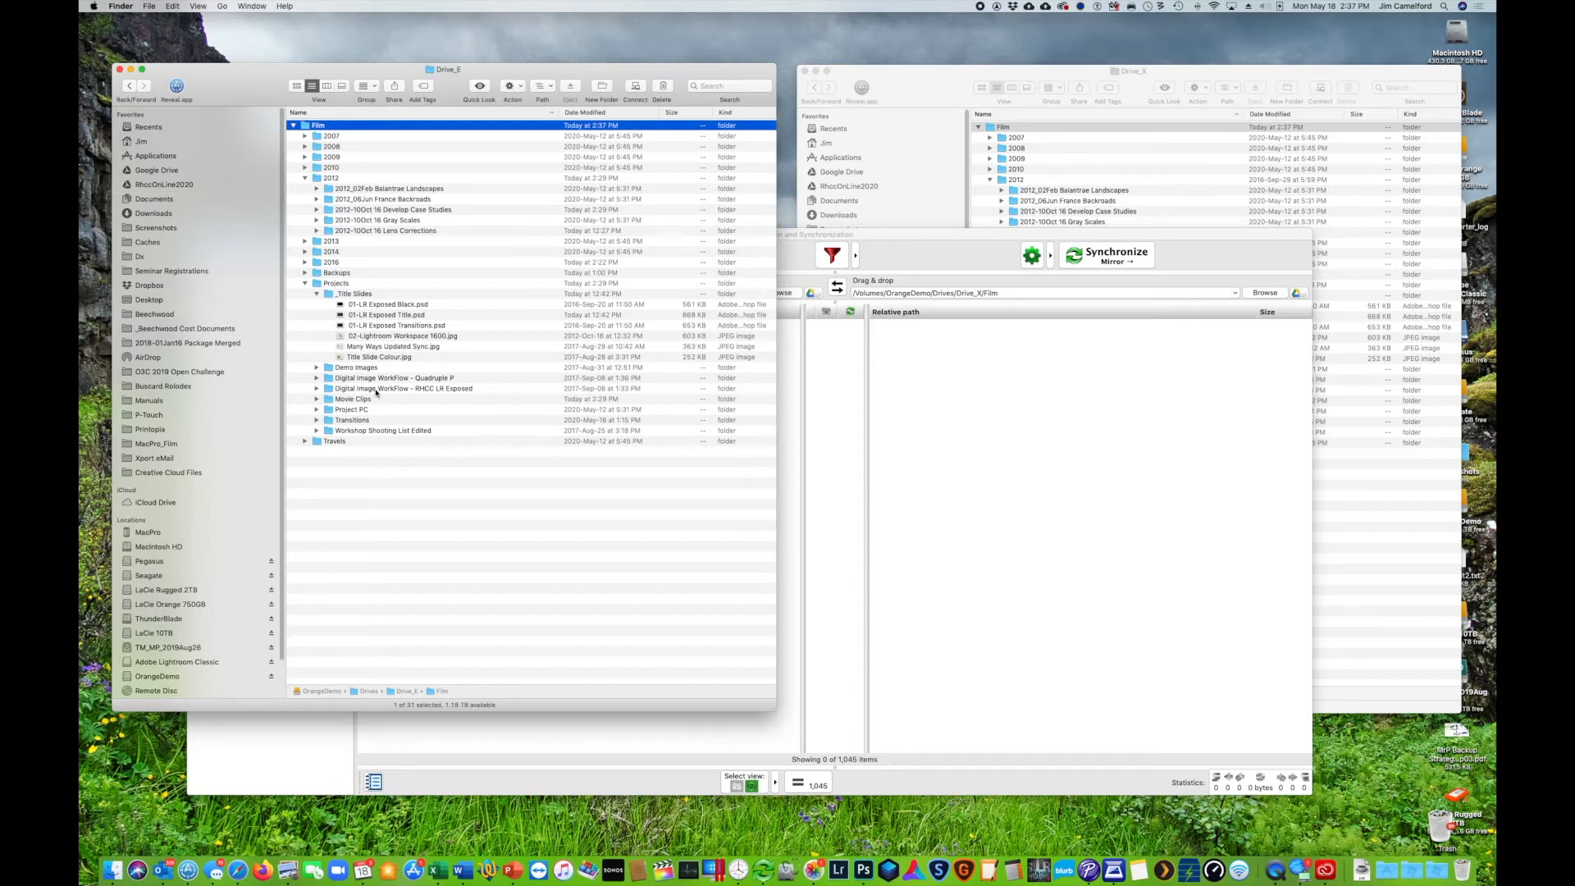
click(331, 400)
right_click(331, 401)
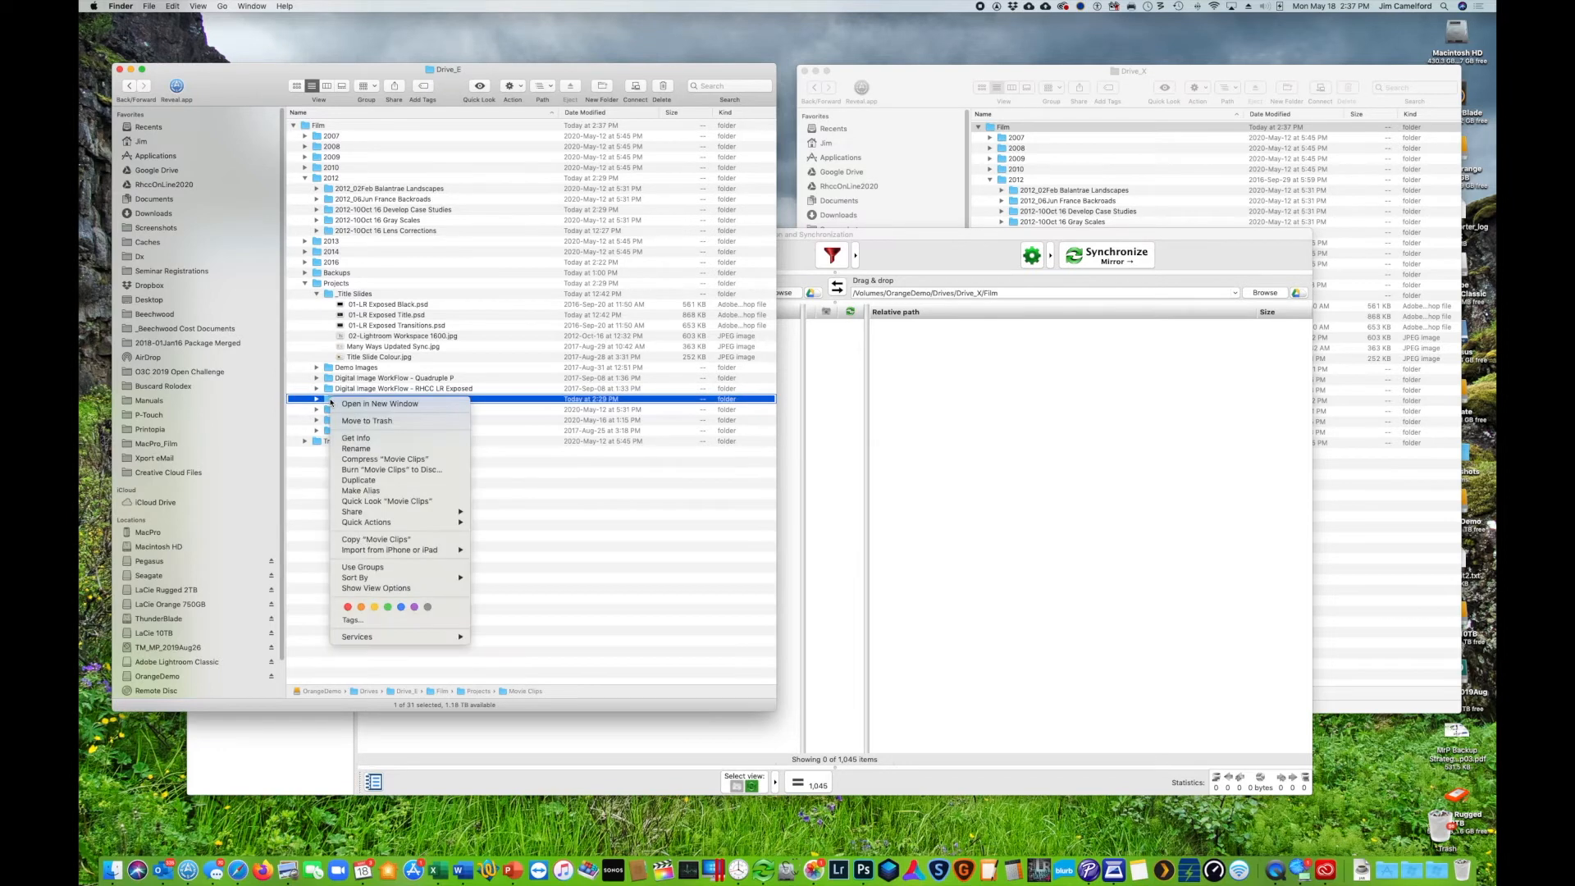
click(351, 421)
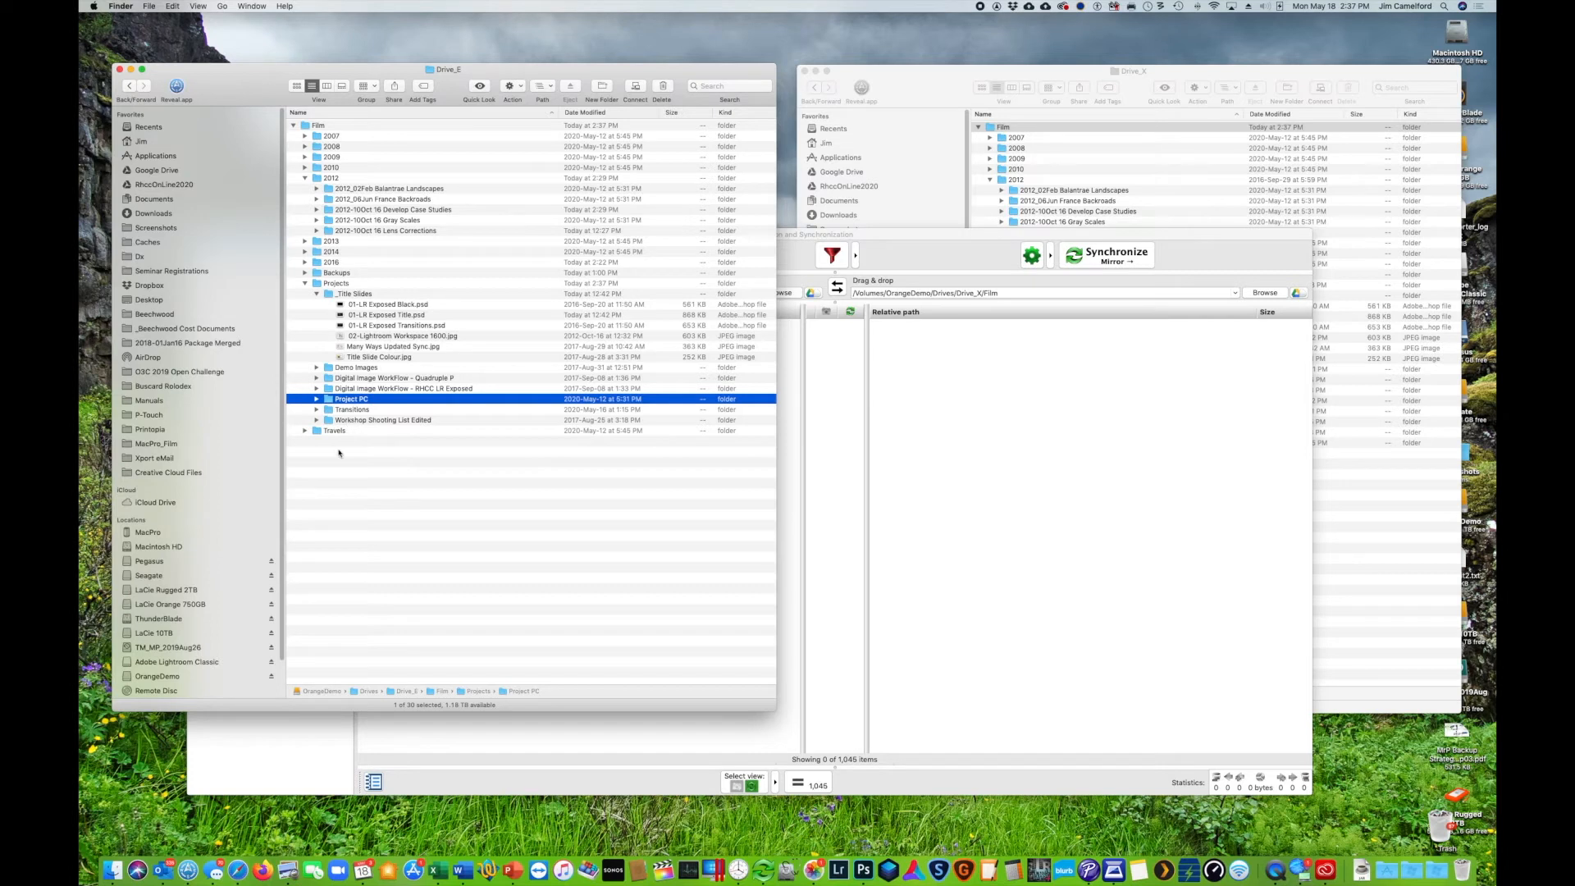
Step: Bring up the OrangeDemo window, and create a folder named 2020 inside Drive_E's Film folder
right_click(113, 863)
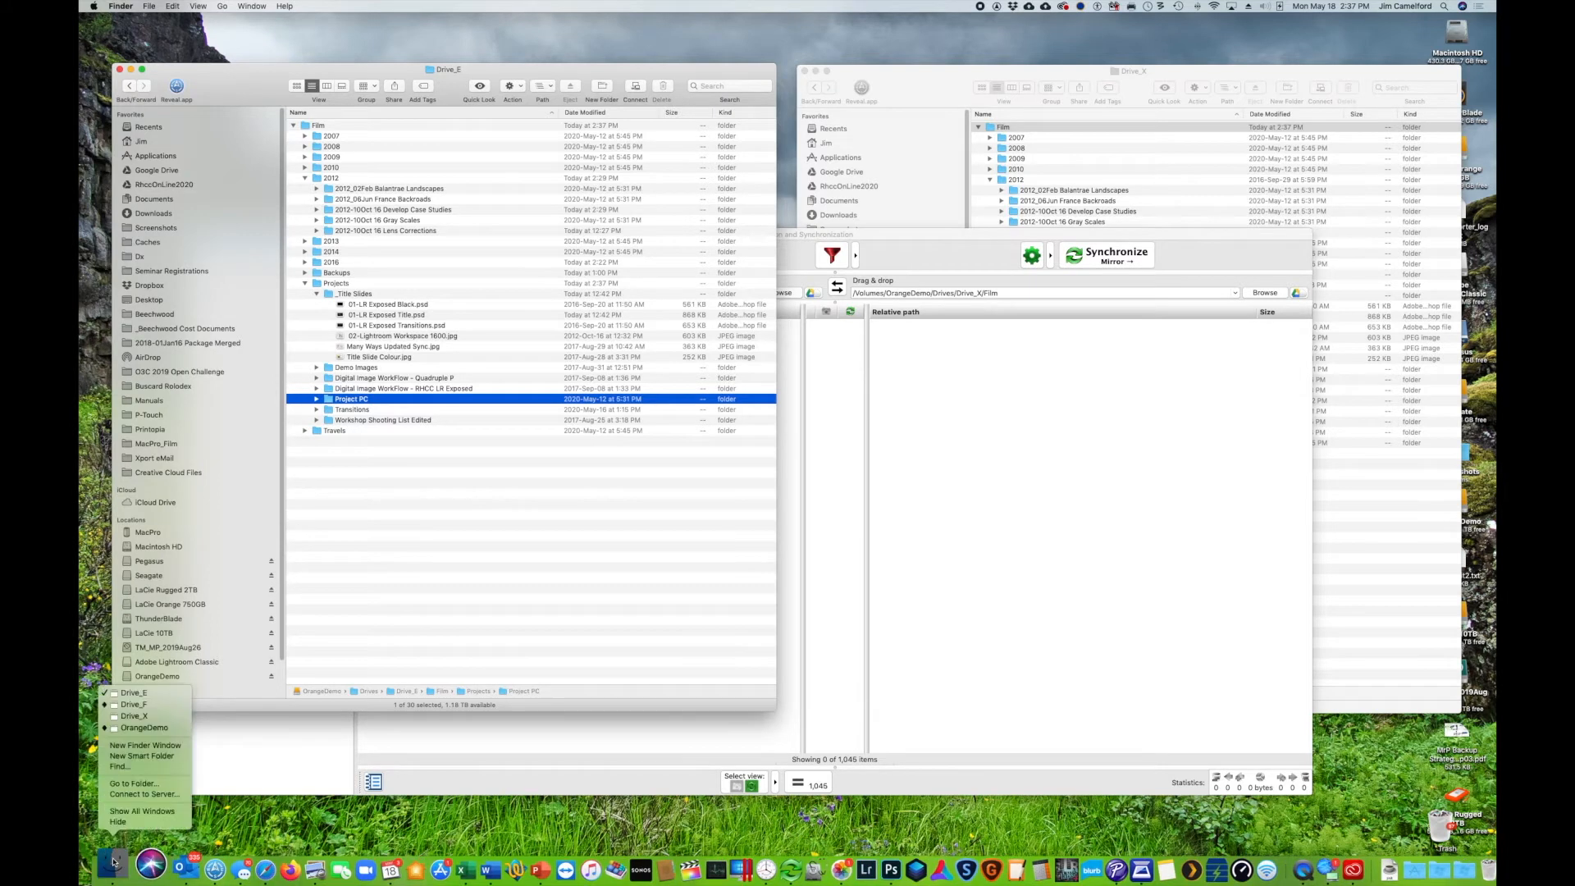
click(153, 727)
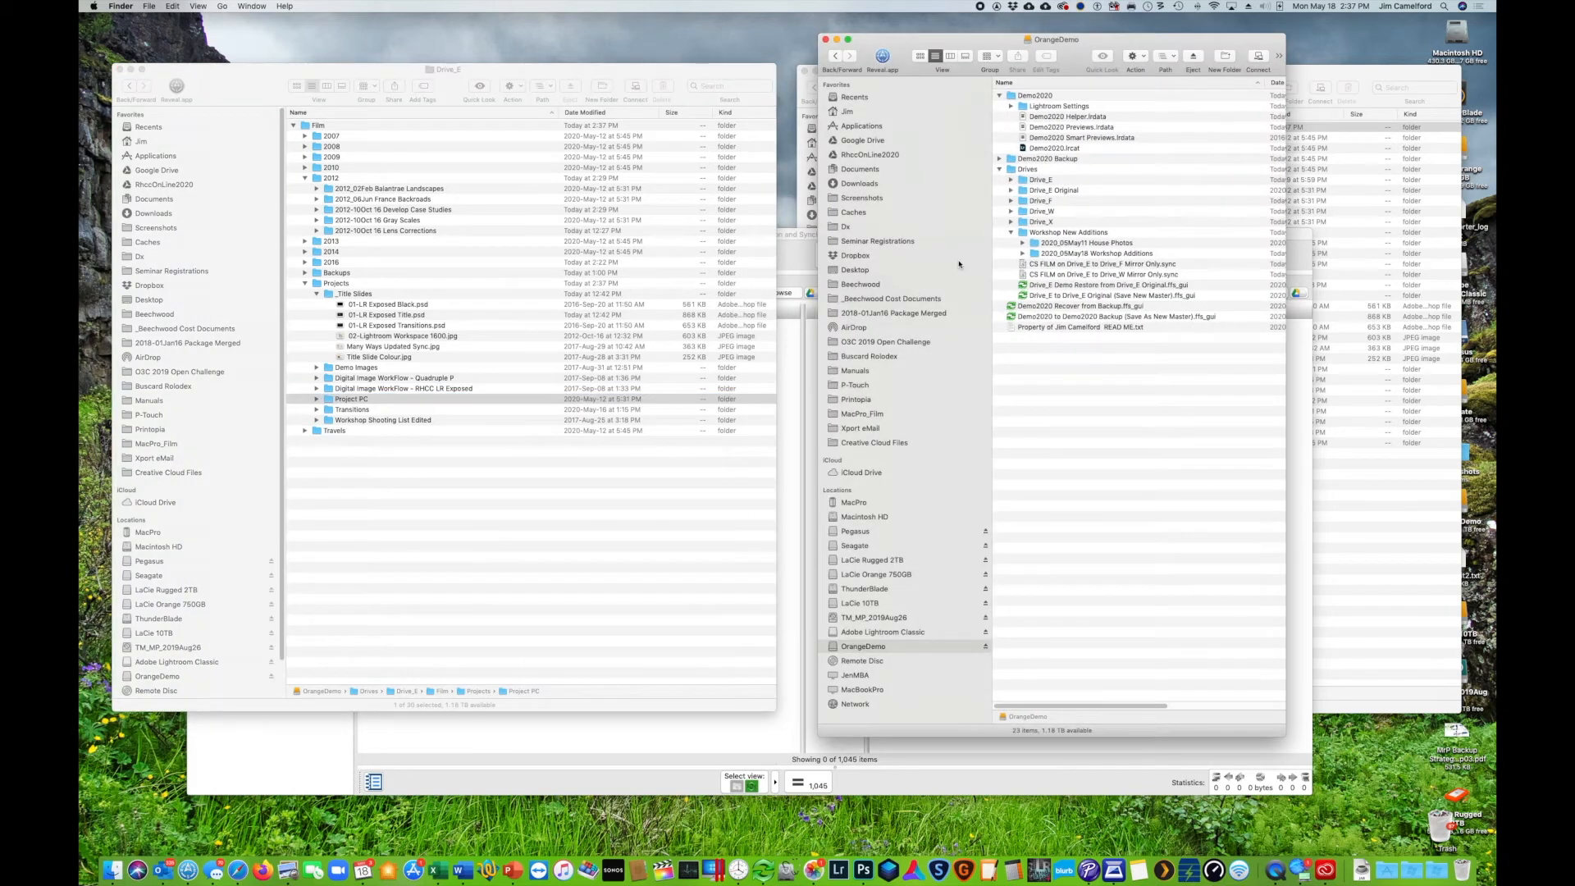
click(320, 159)
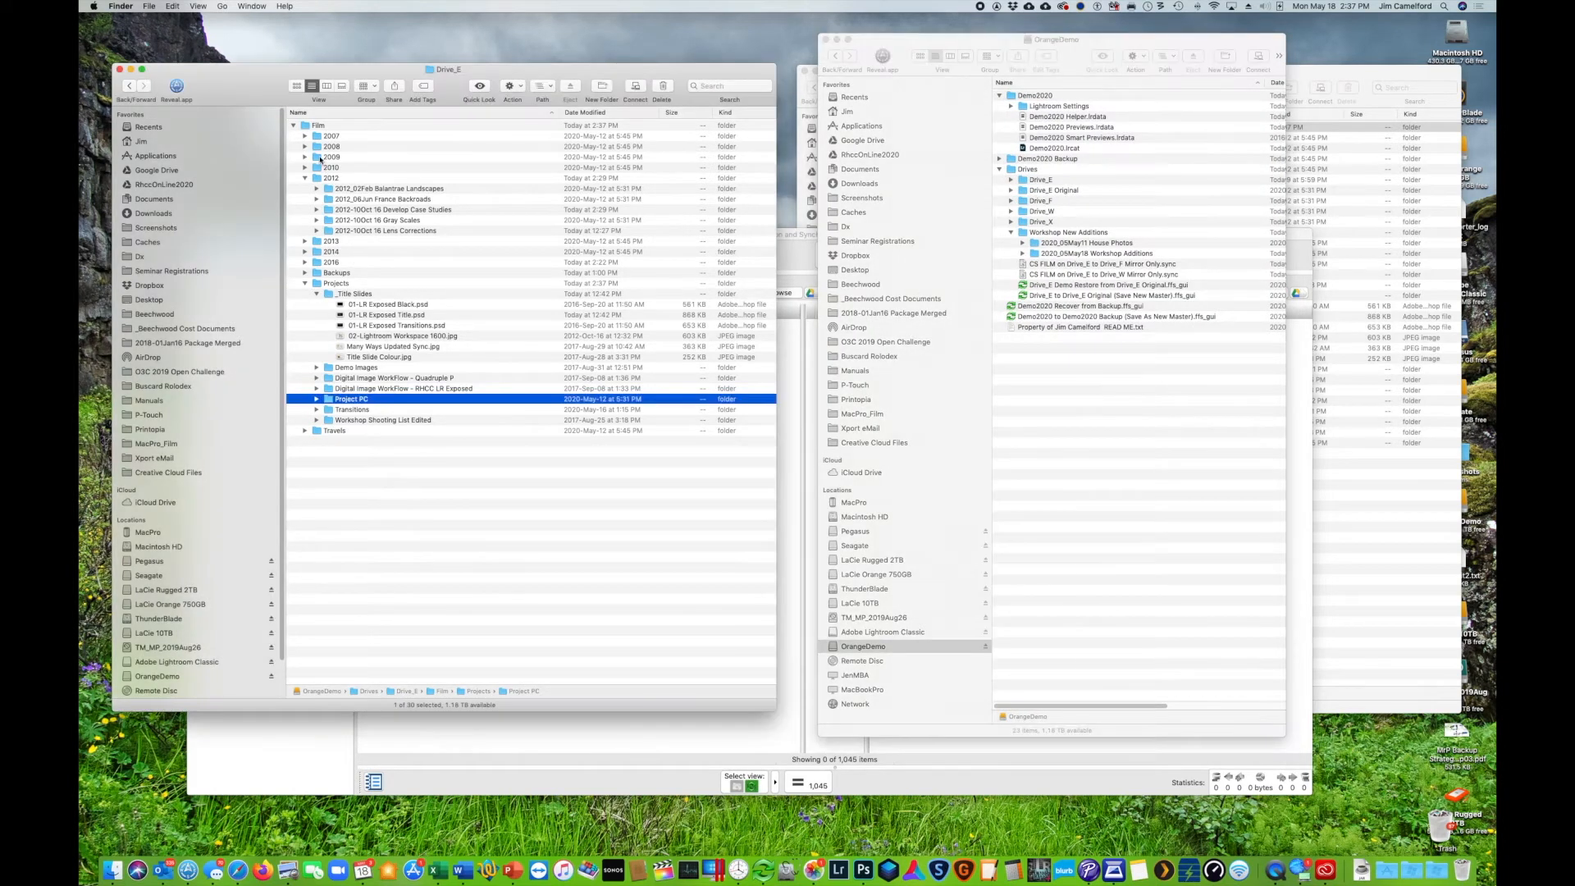
right_click(338, 490)
click(356, 493)
text(2020)
key(Return)
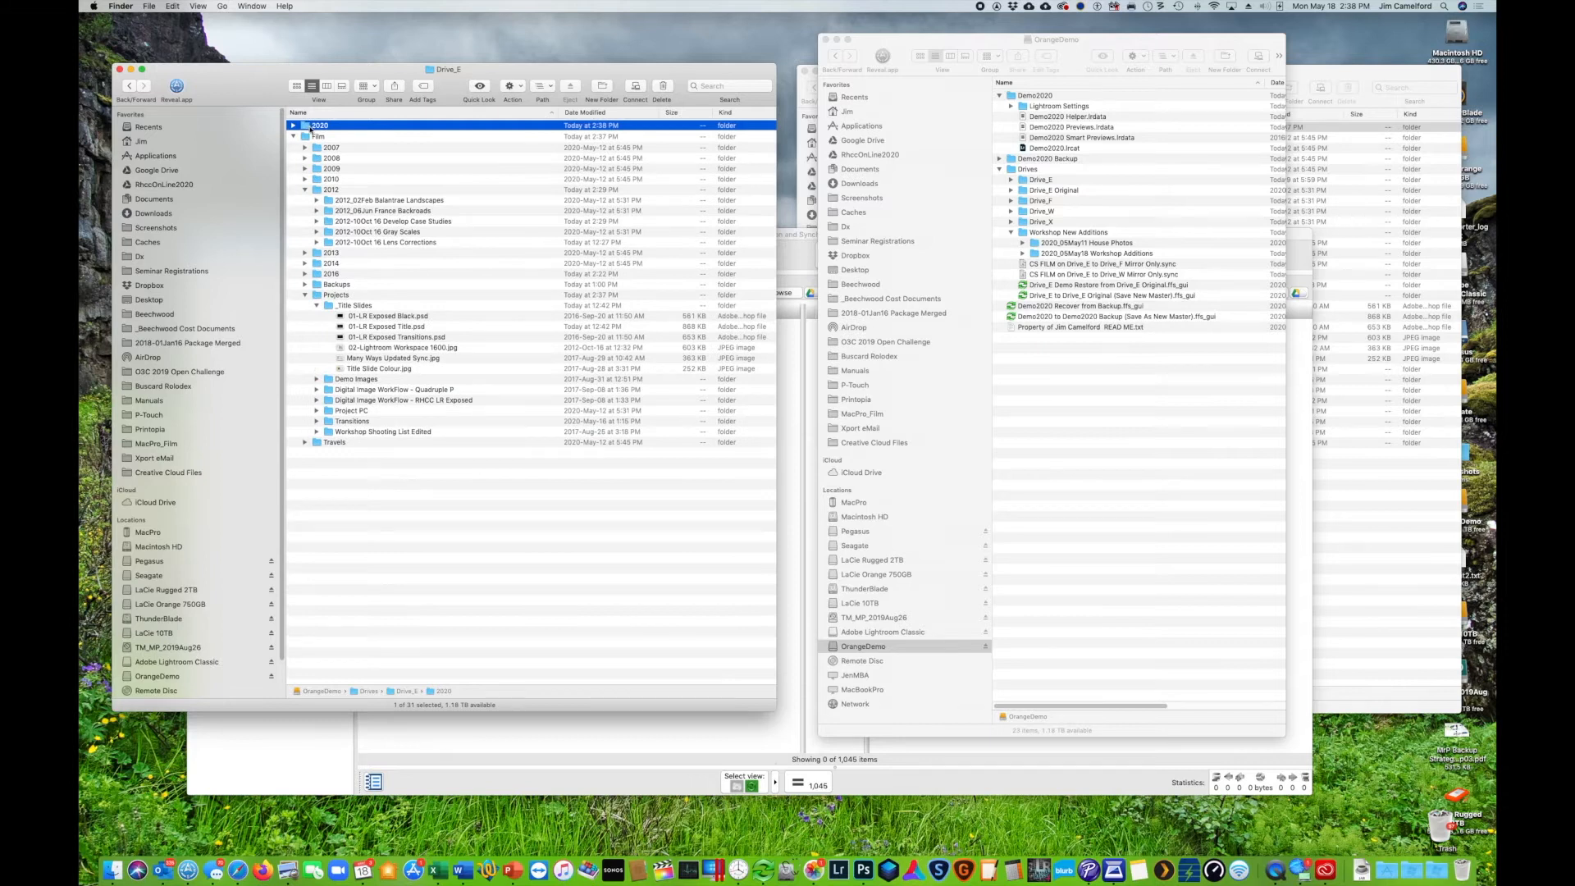
drag(308, 126, 318, 138)
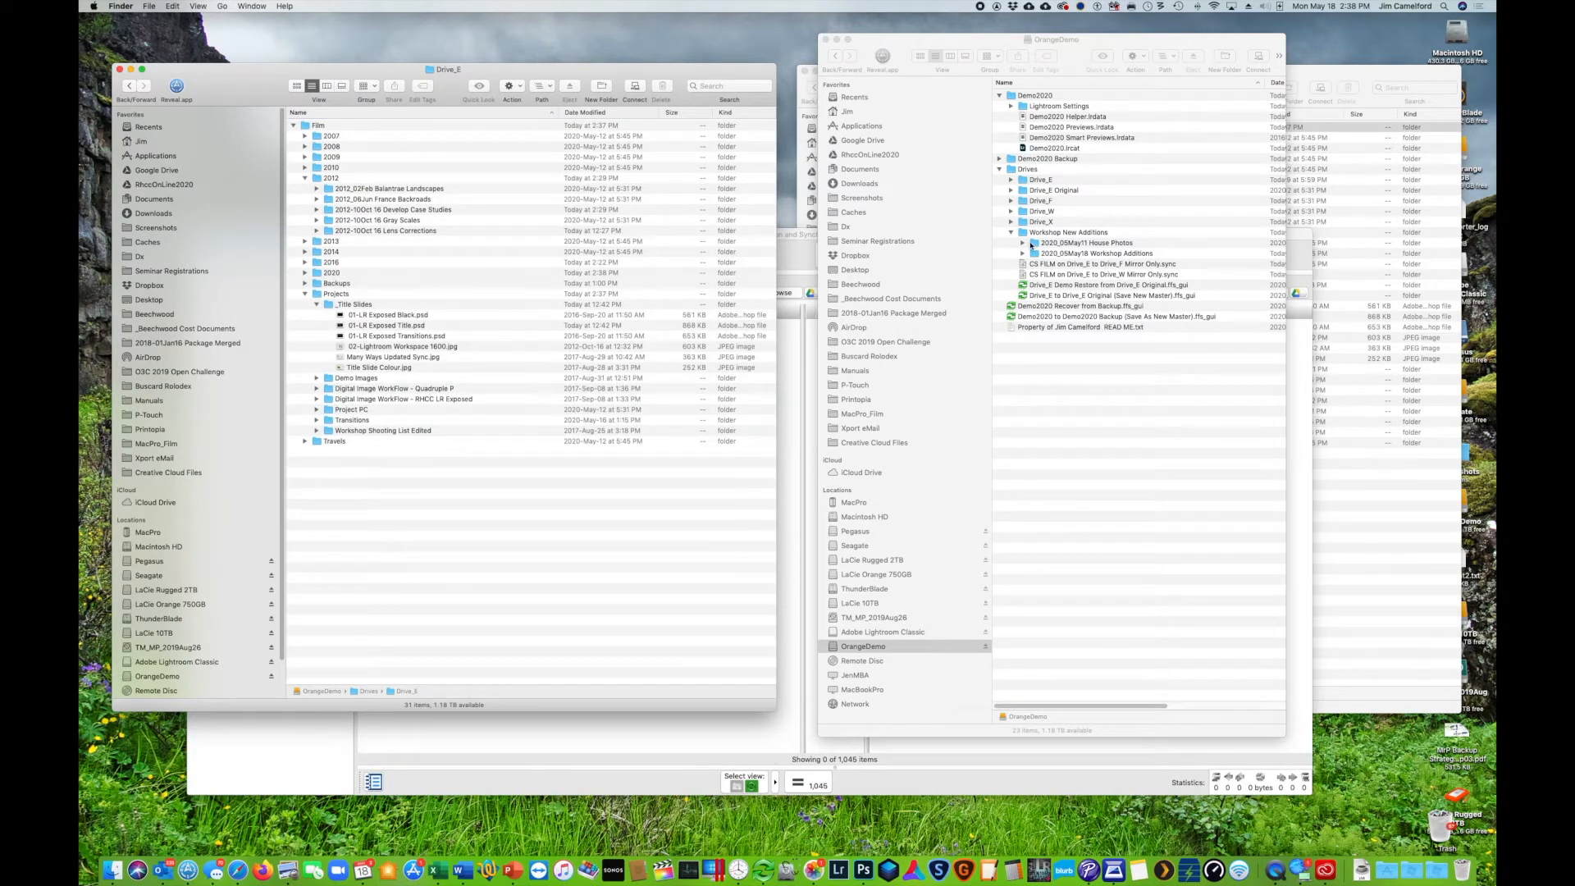
Step: Move the 2020_05May11 House Photos folder and copy 2020_05May18 Workshop Additions from Workshop New Additions into Film's 2020 folder
click(1039, 244)
click(1037, 244)
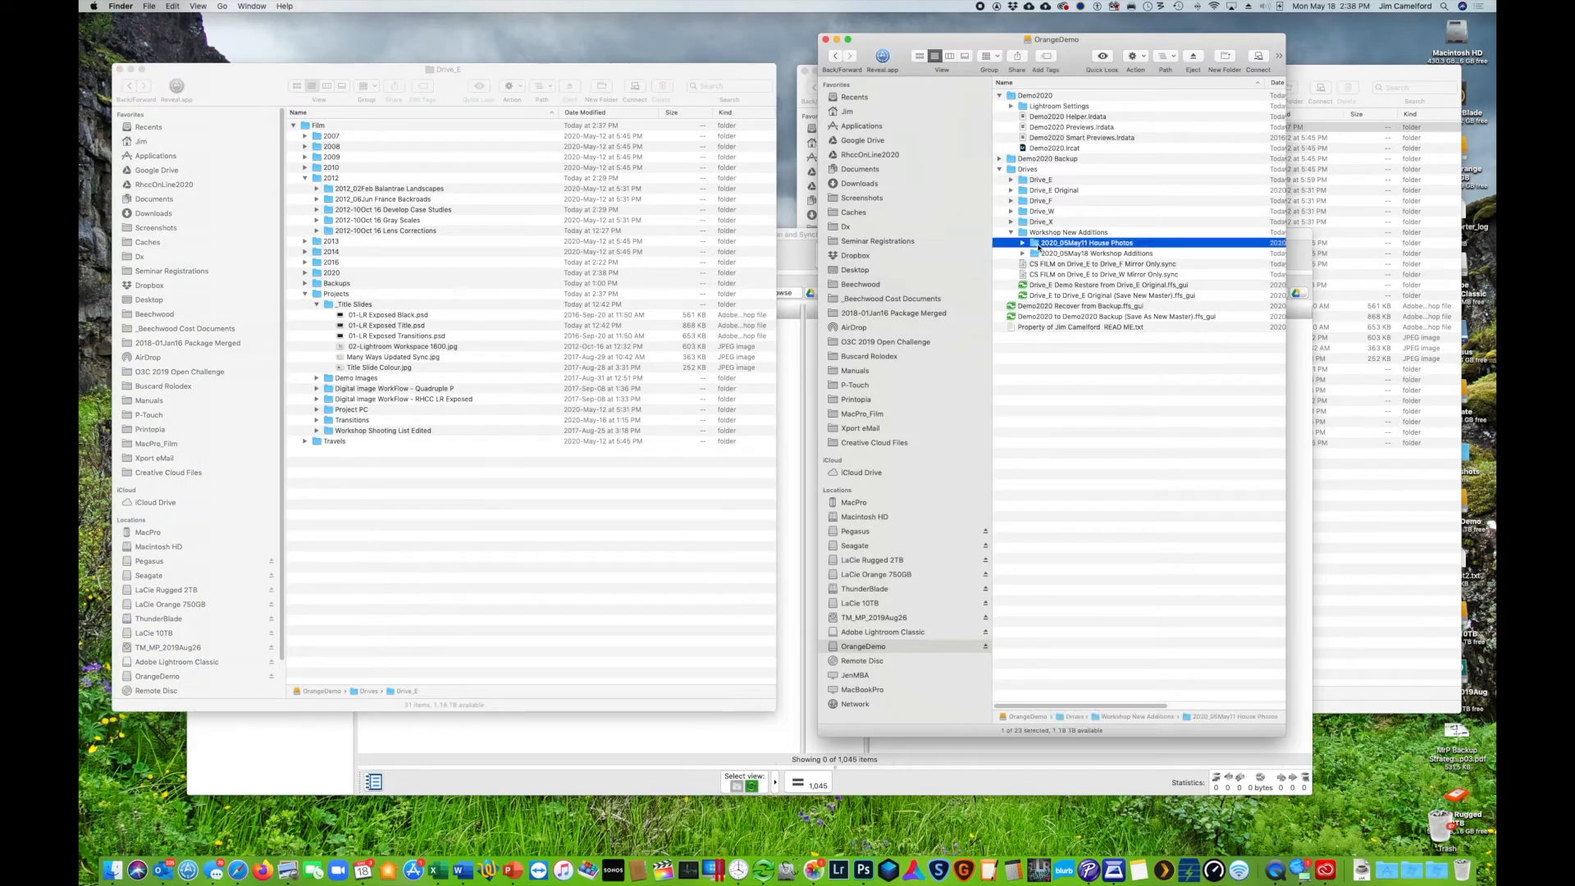
drag(1036, 245, 317, 276)
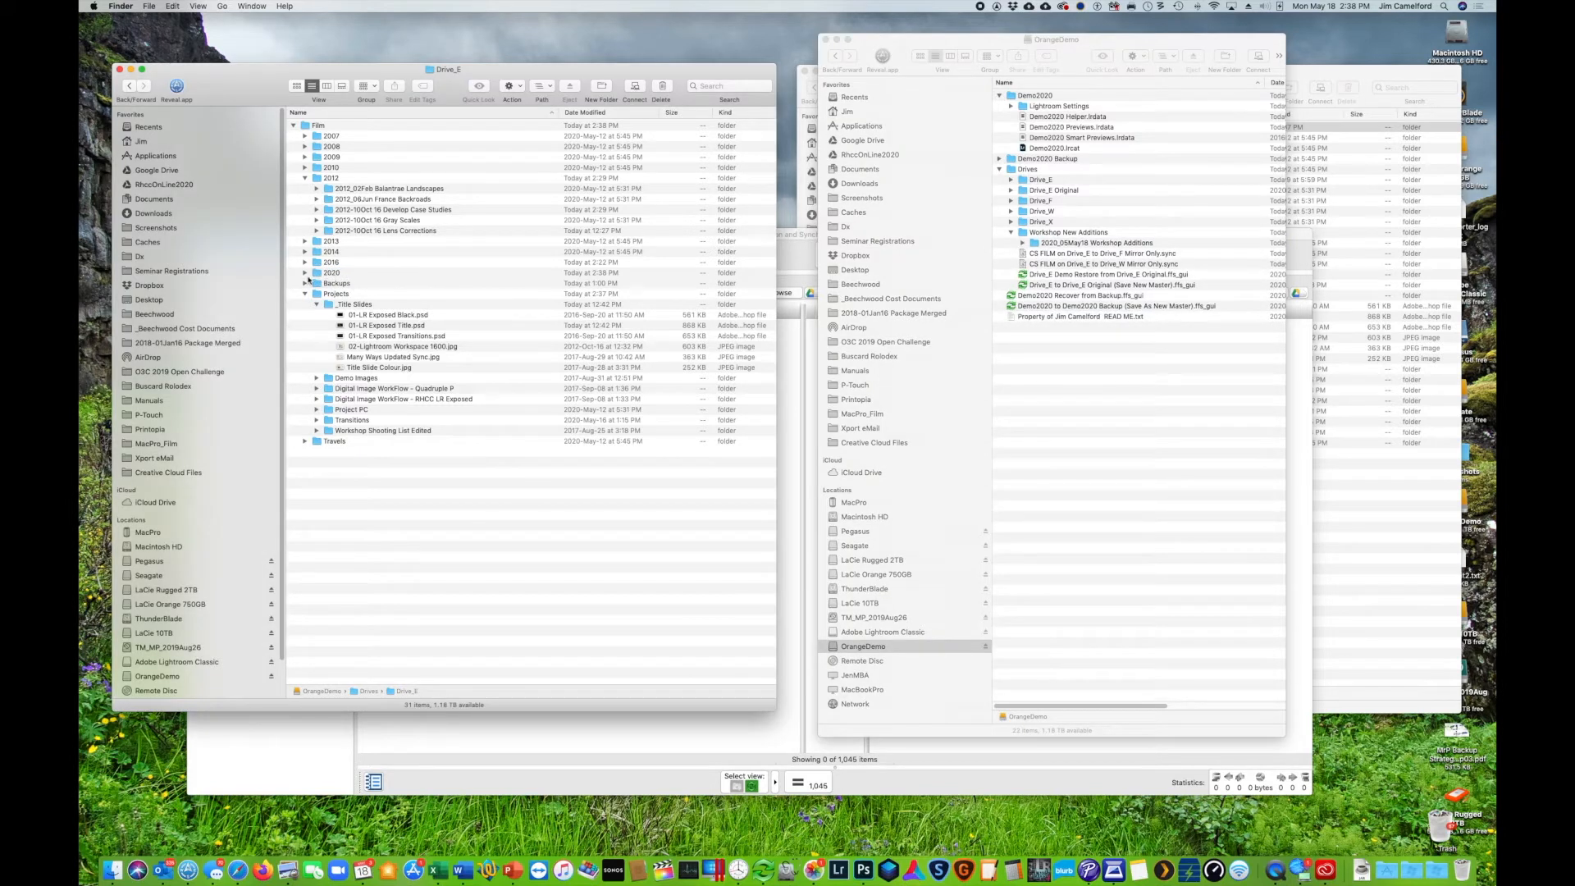
click(305, 273)
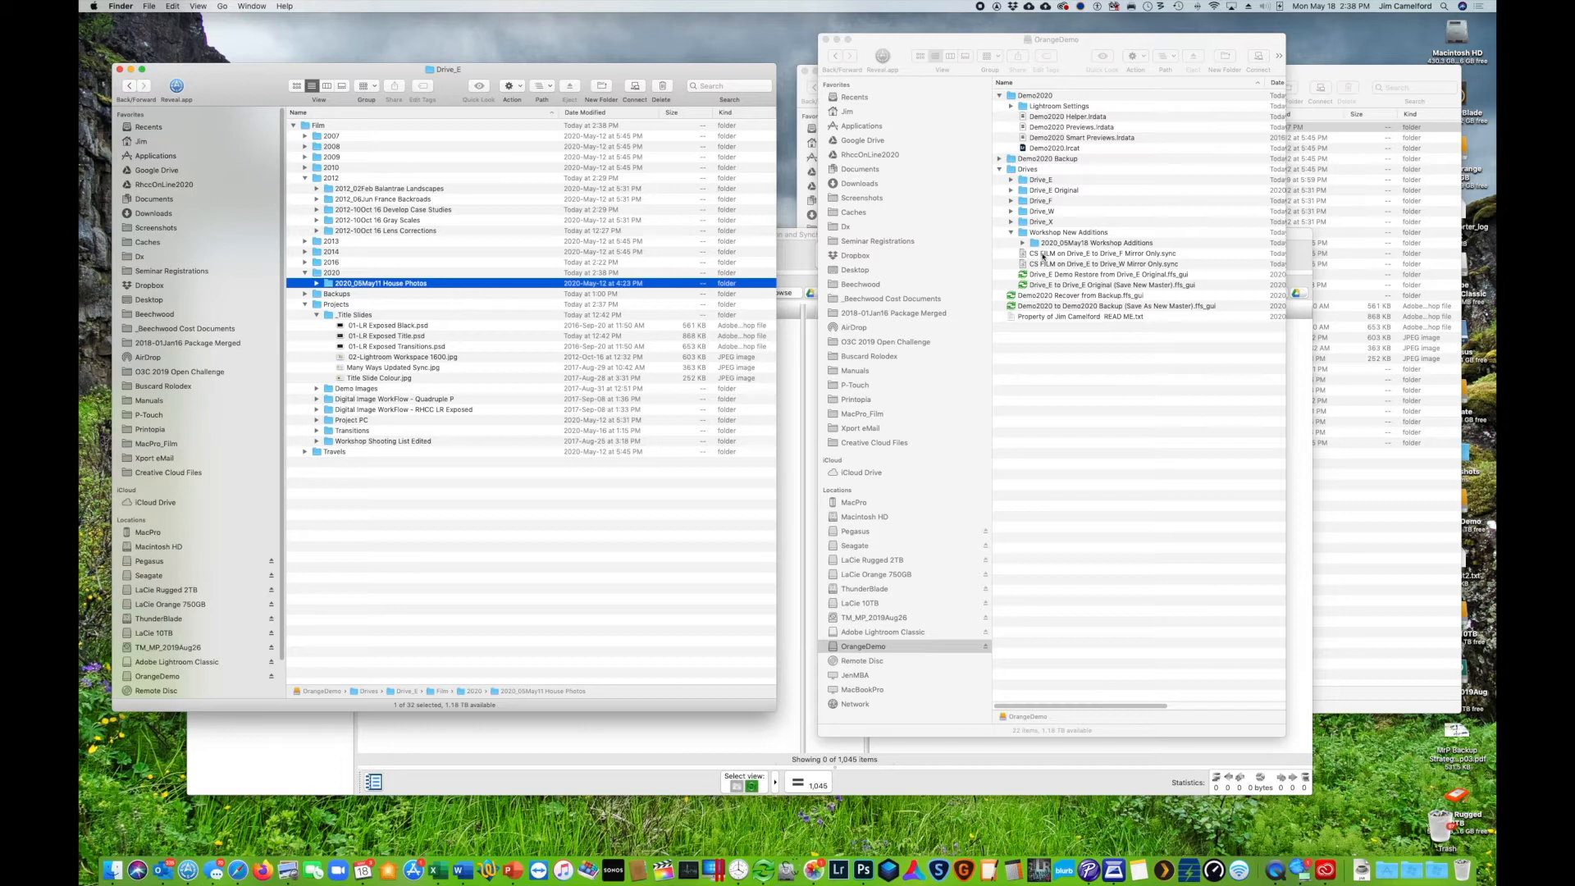
drag(1037, 245, 330, 277)
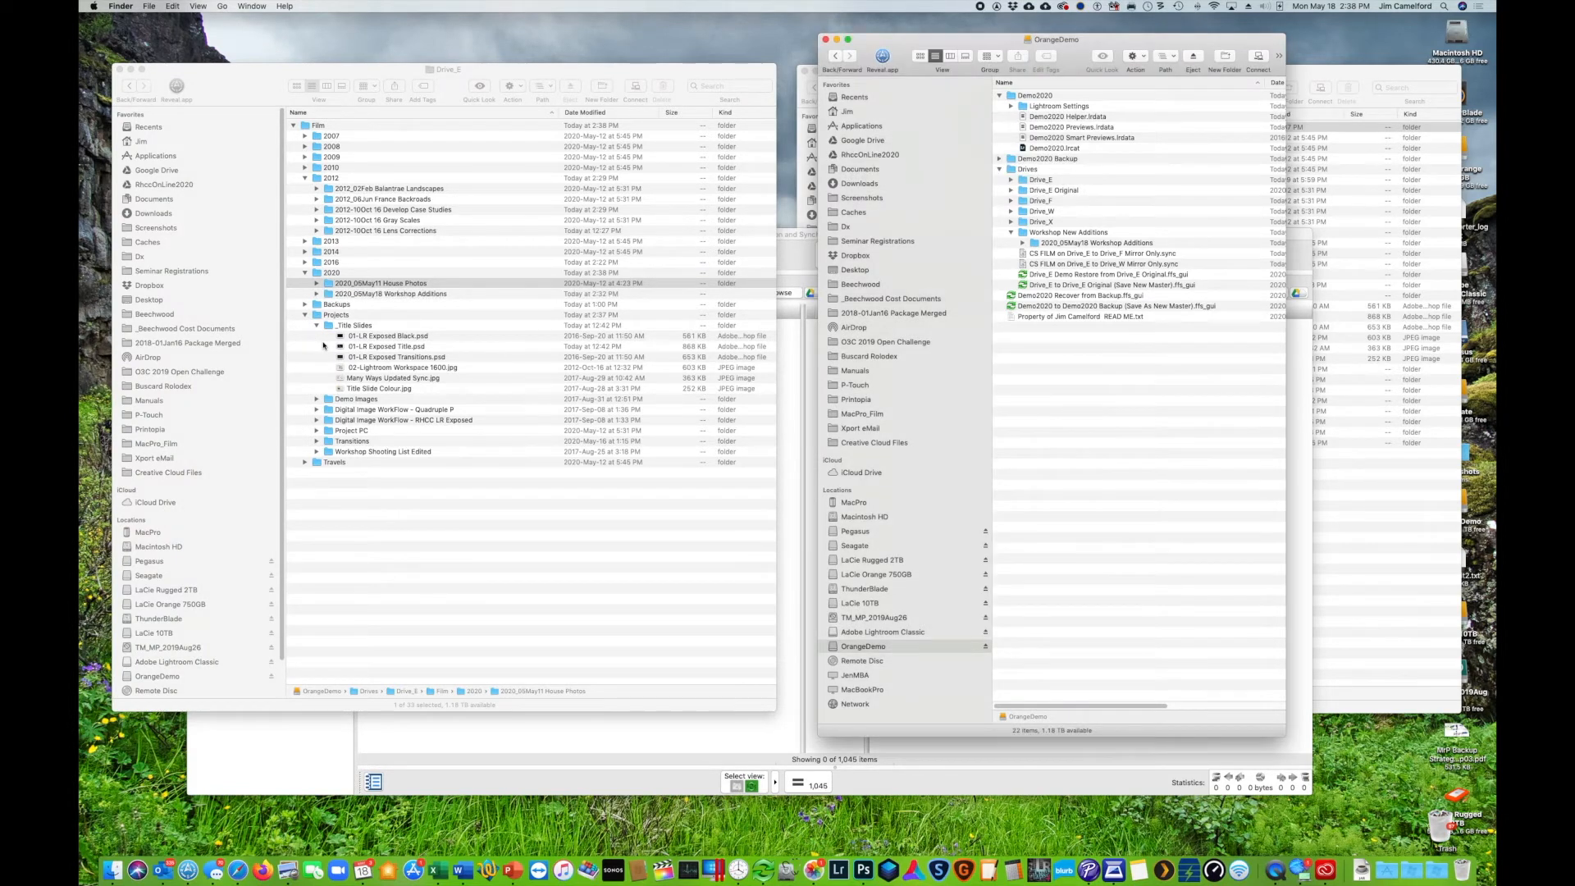
Step: Move images IMG_0712.JPG through IMG_1022.JPG from Drive_E's 2014_10Oct01 Food and Cooking folder to the Trash, and collapse the 2014 folder
click(304, 252)
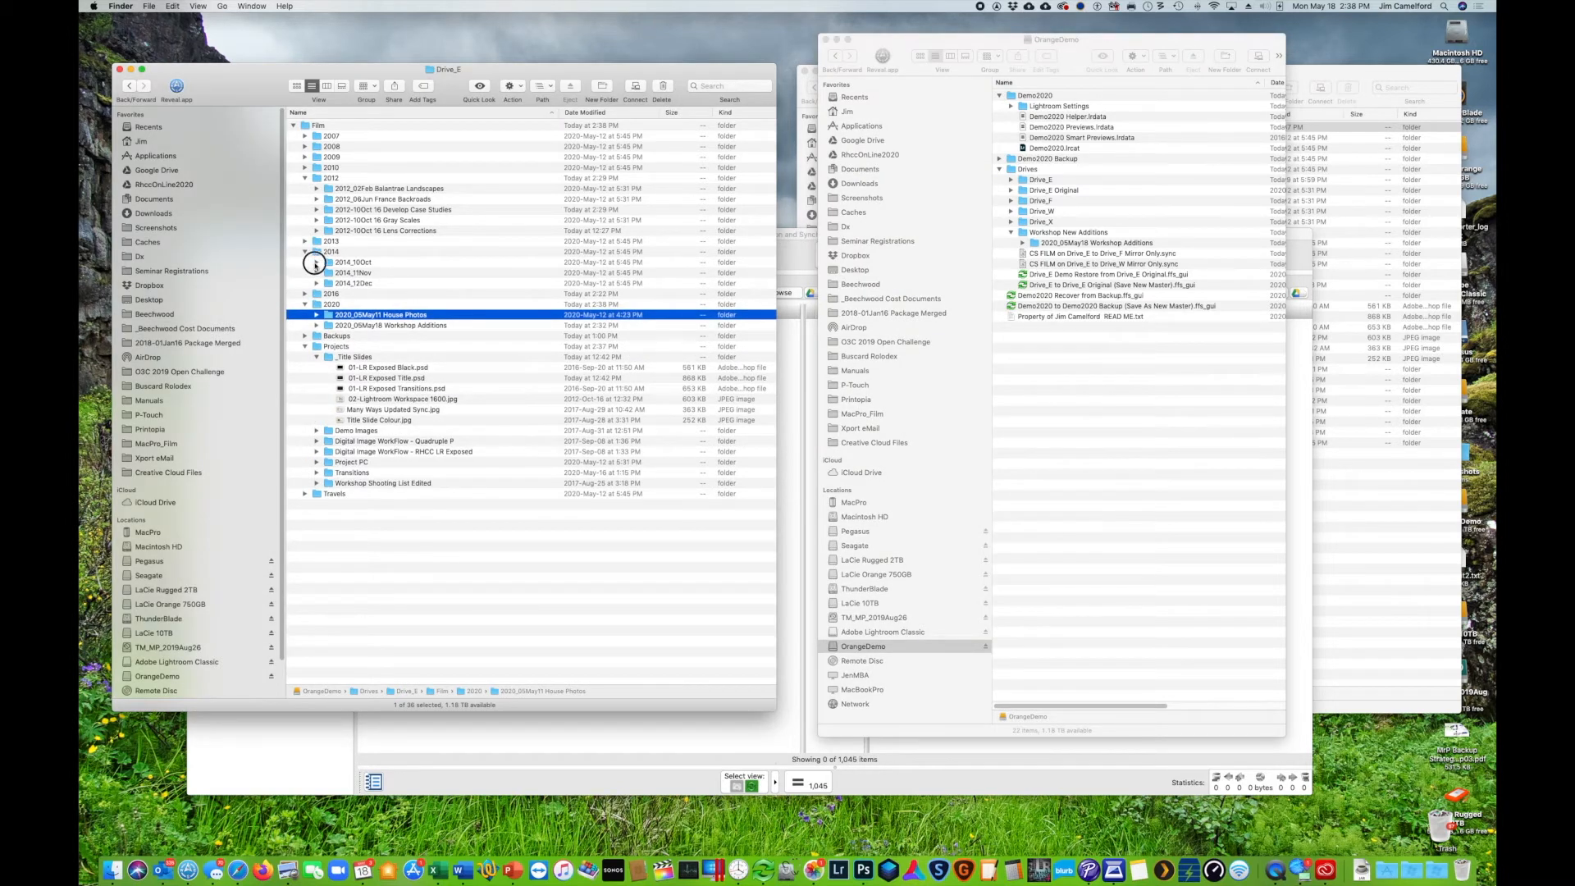
click(317, 263)
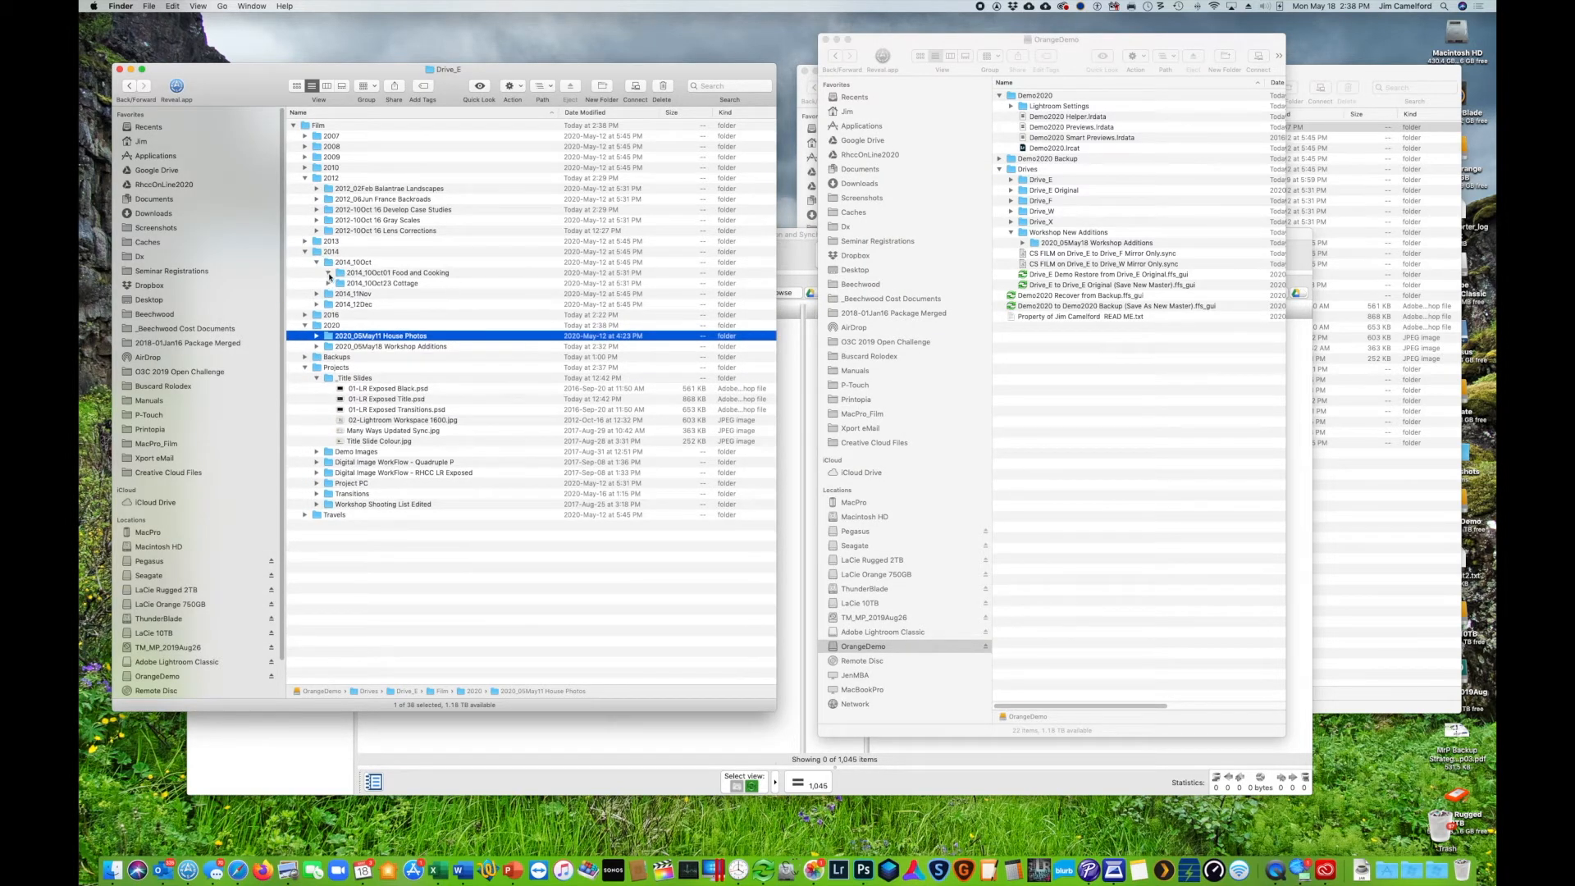
click(328, 273)
click(387, 390)
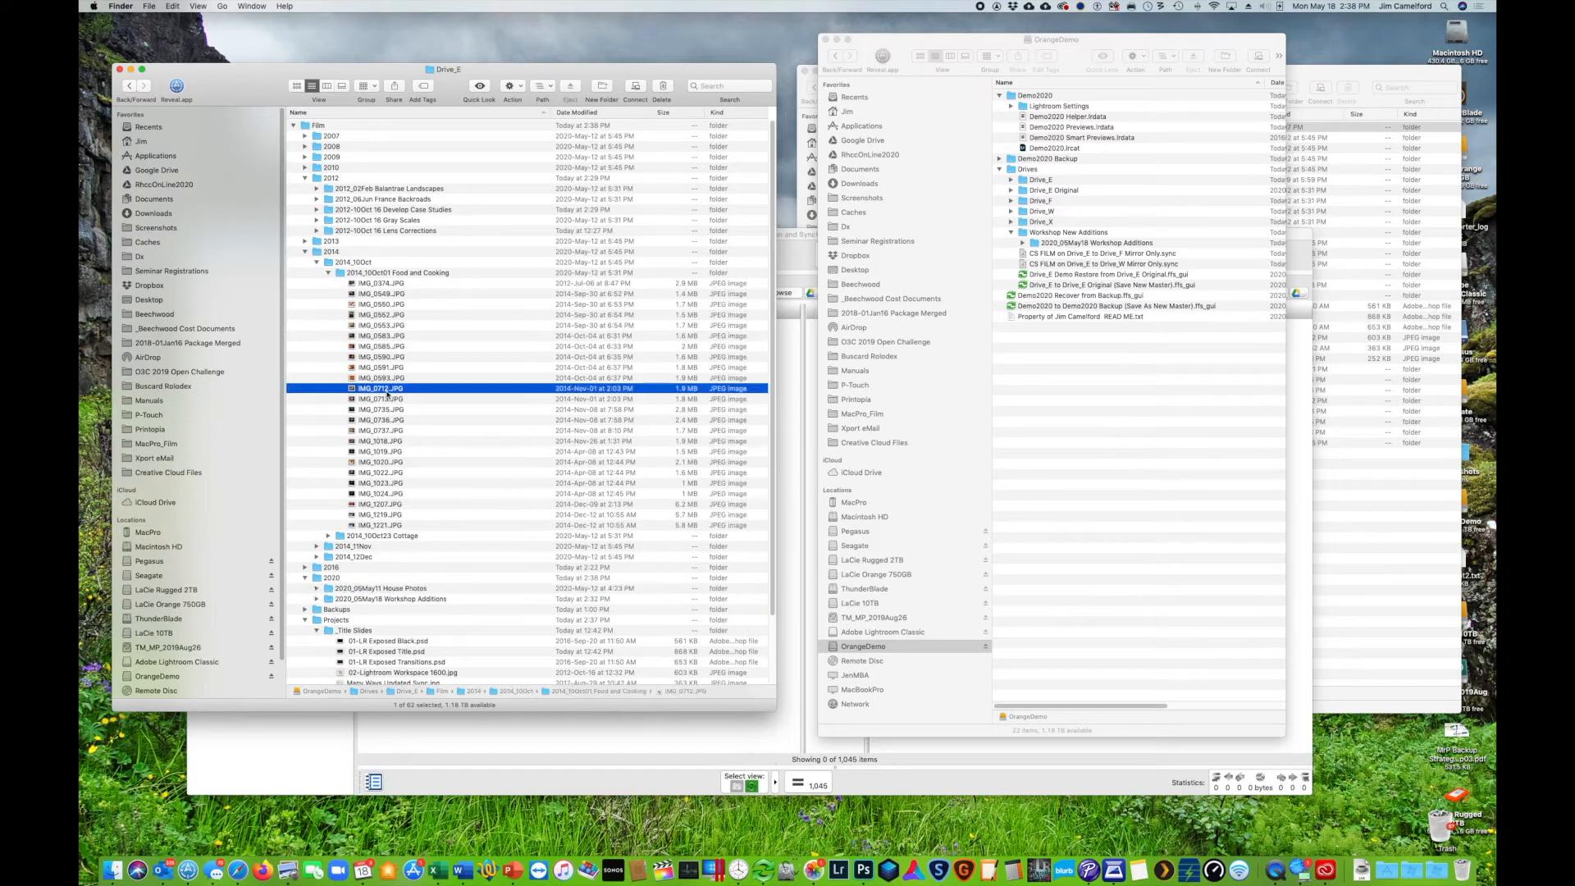
shift+click(389, 475)
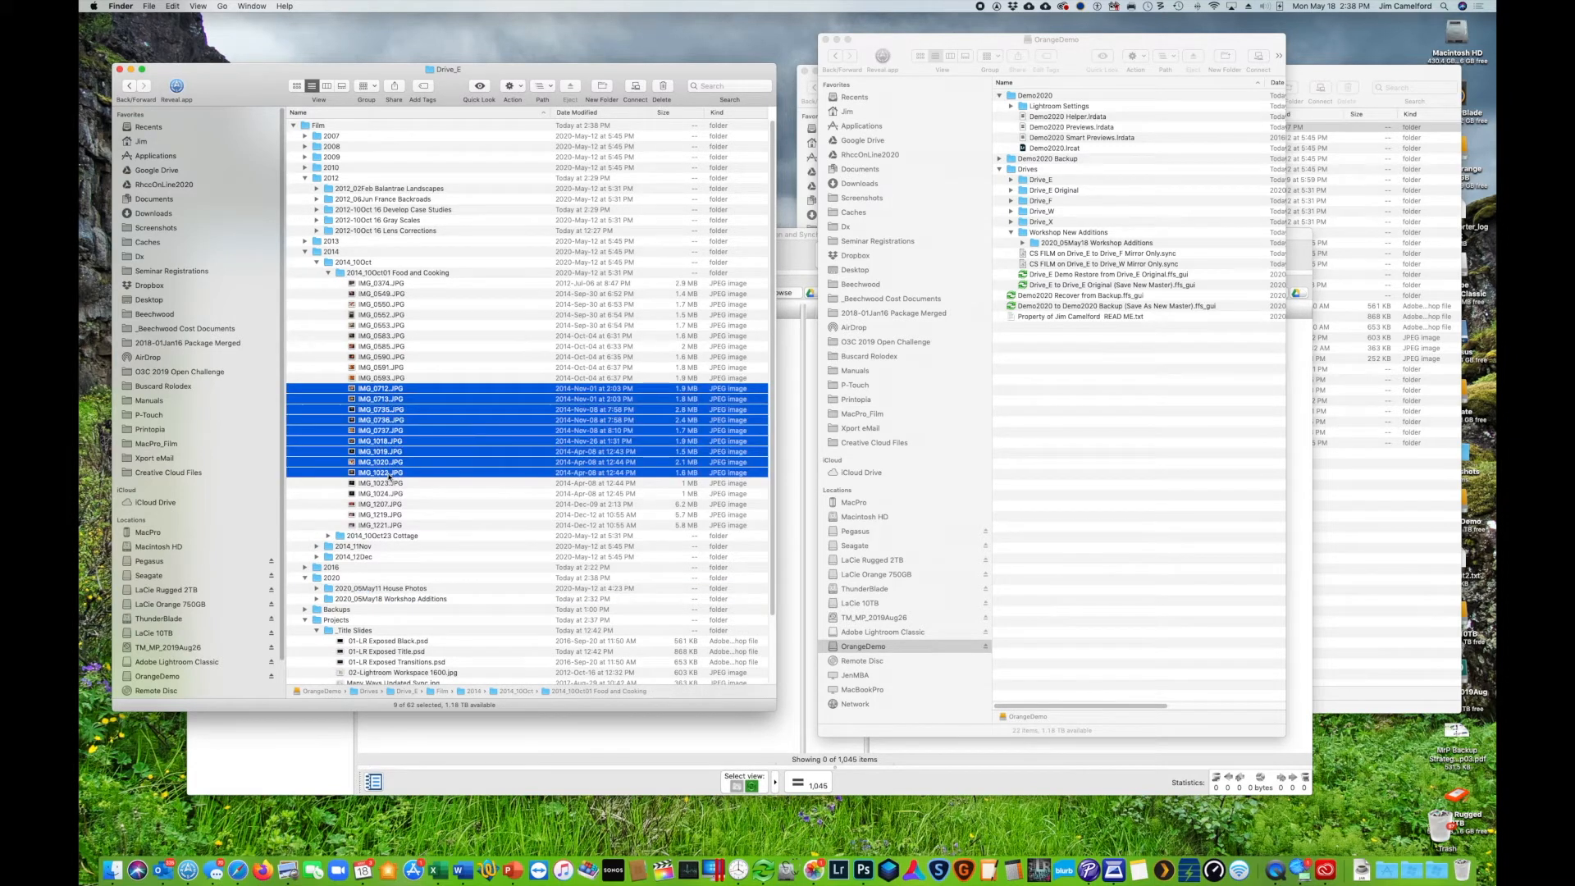
right_click(389, 475)
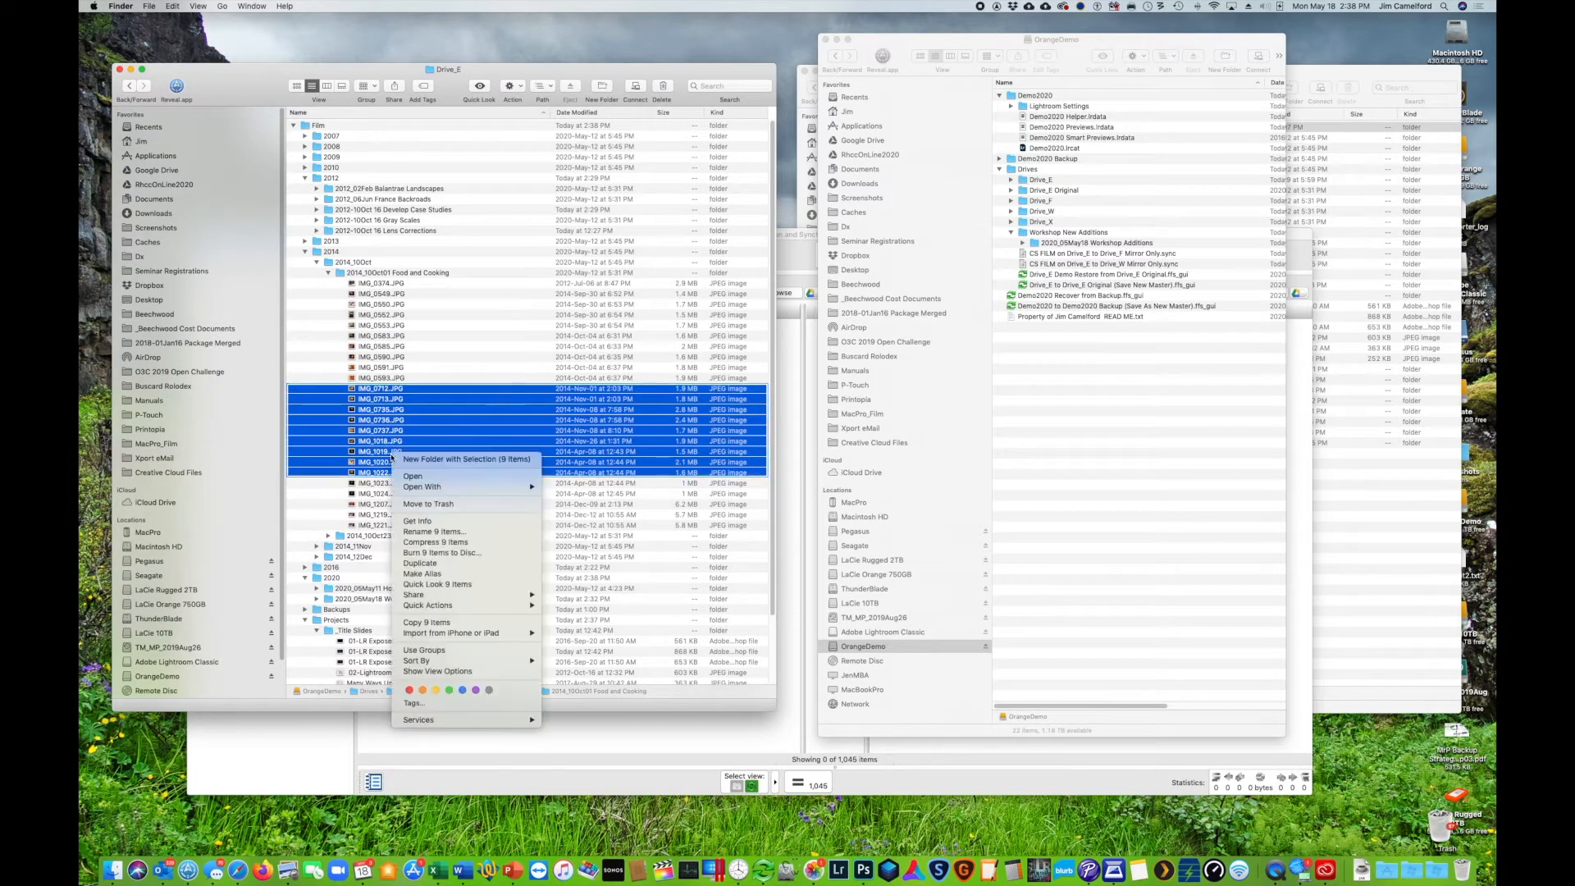
click(412, 503)
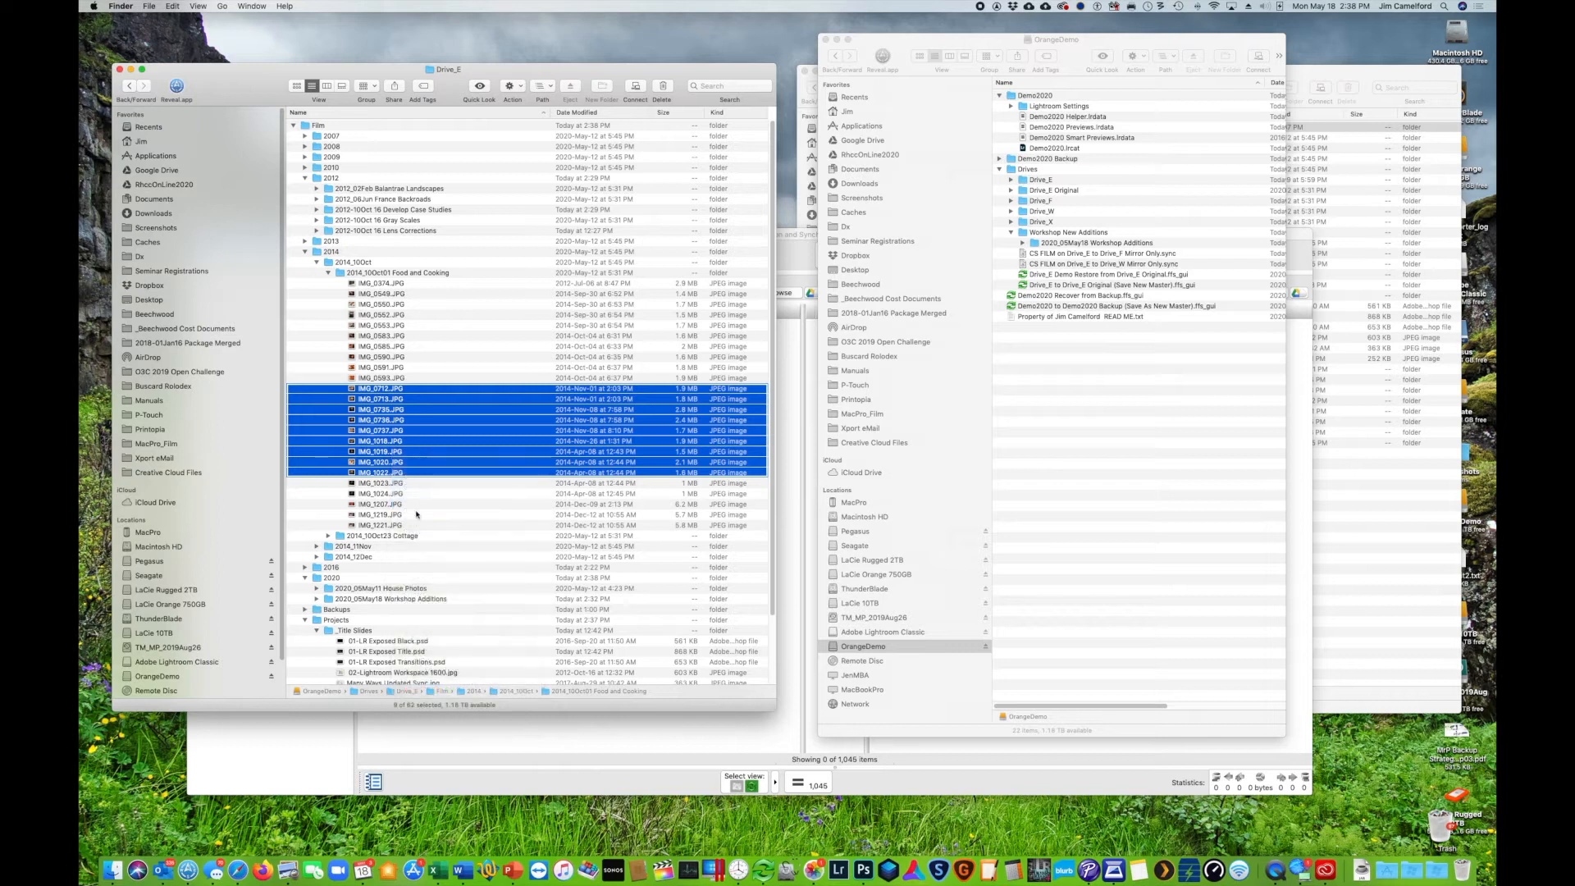
click(306, 252)
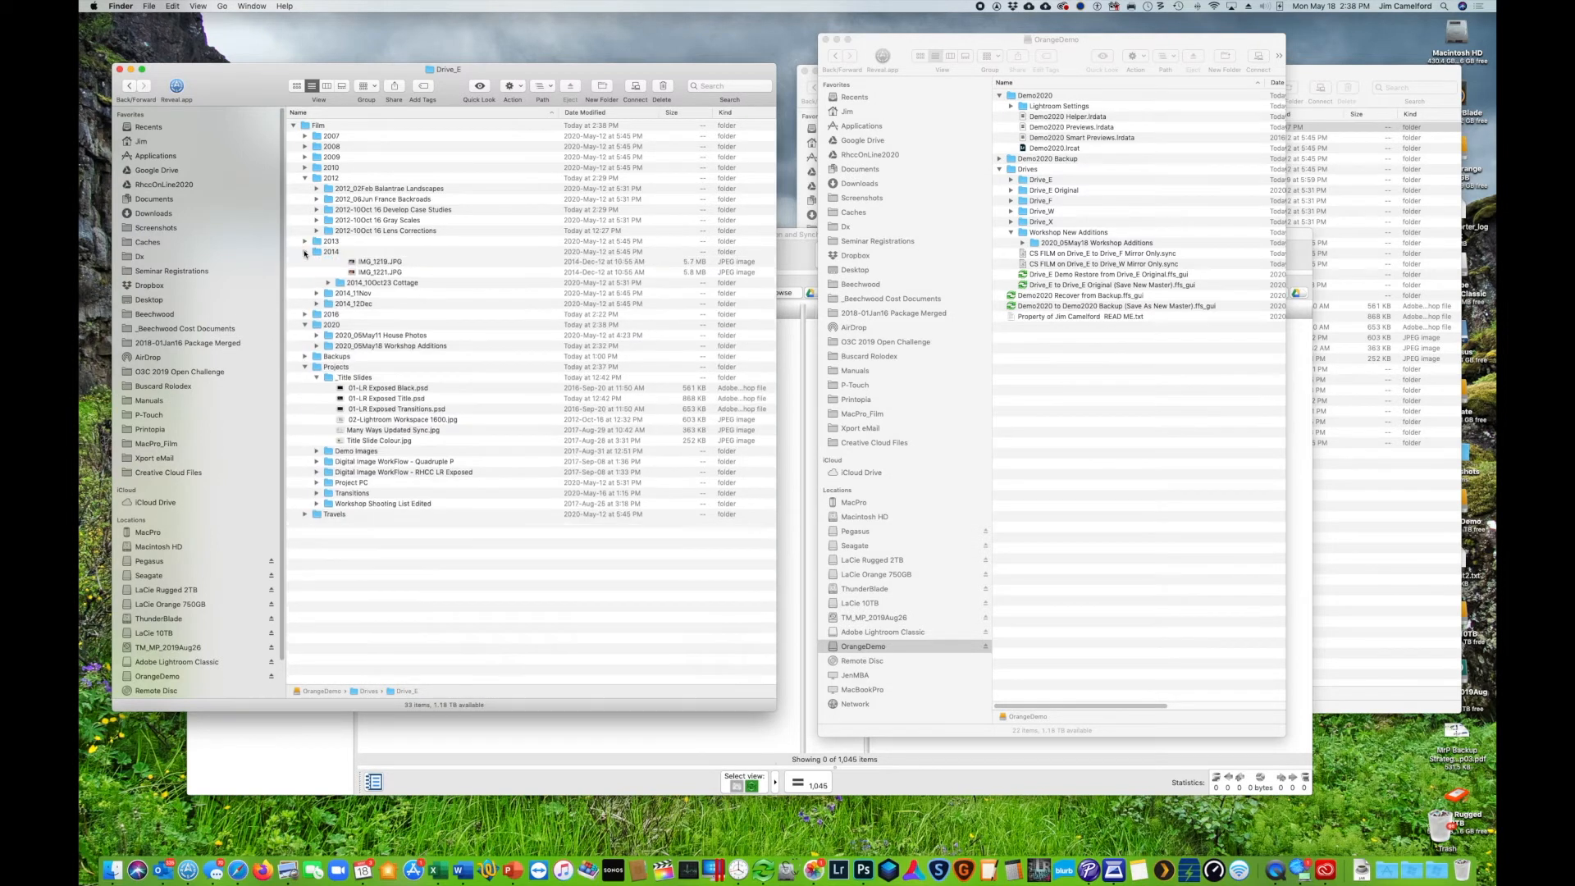
Step: Close the OrangeDemo window, switch to FreeFileSync, and compare the Drive_E and Drive_X Film folders by file time and size
click(827, 39)
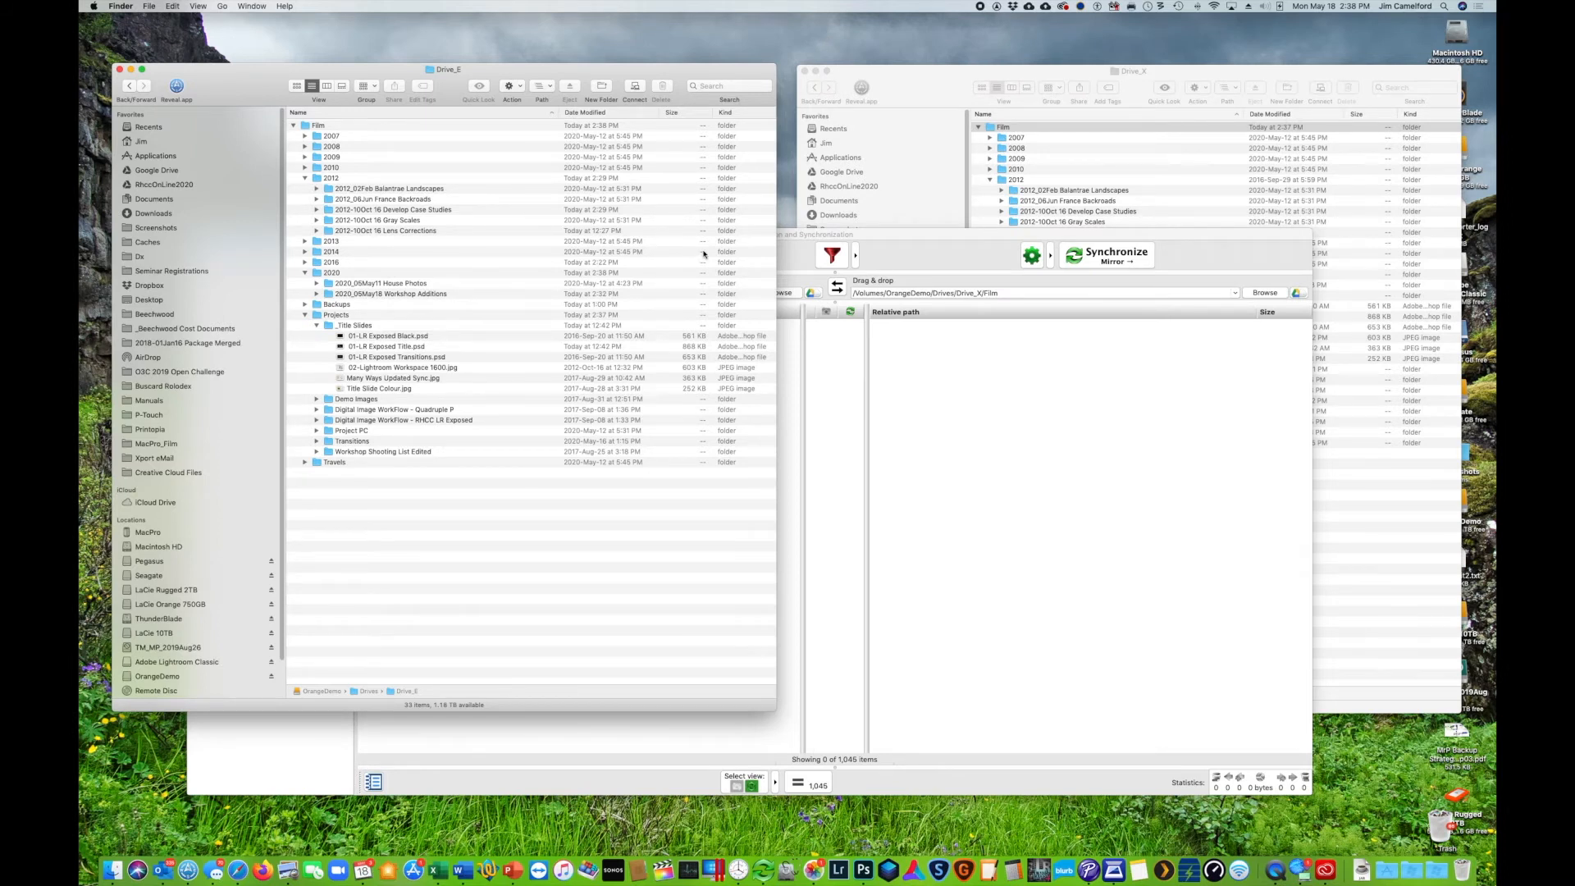
click(897, 235)
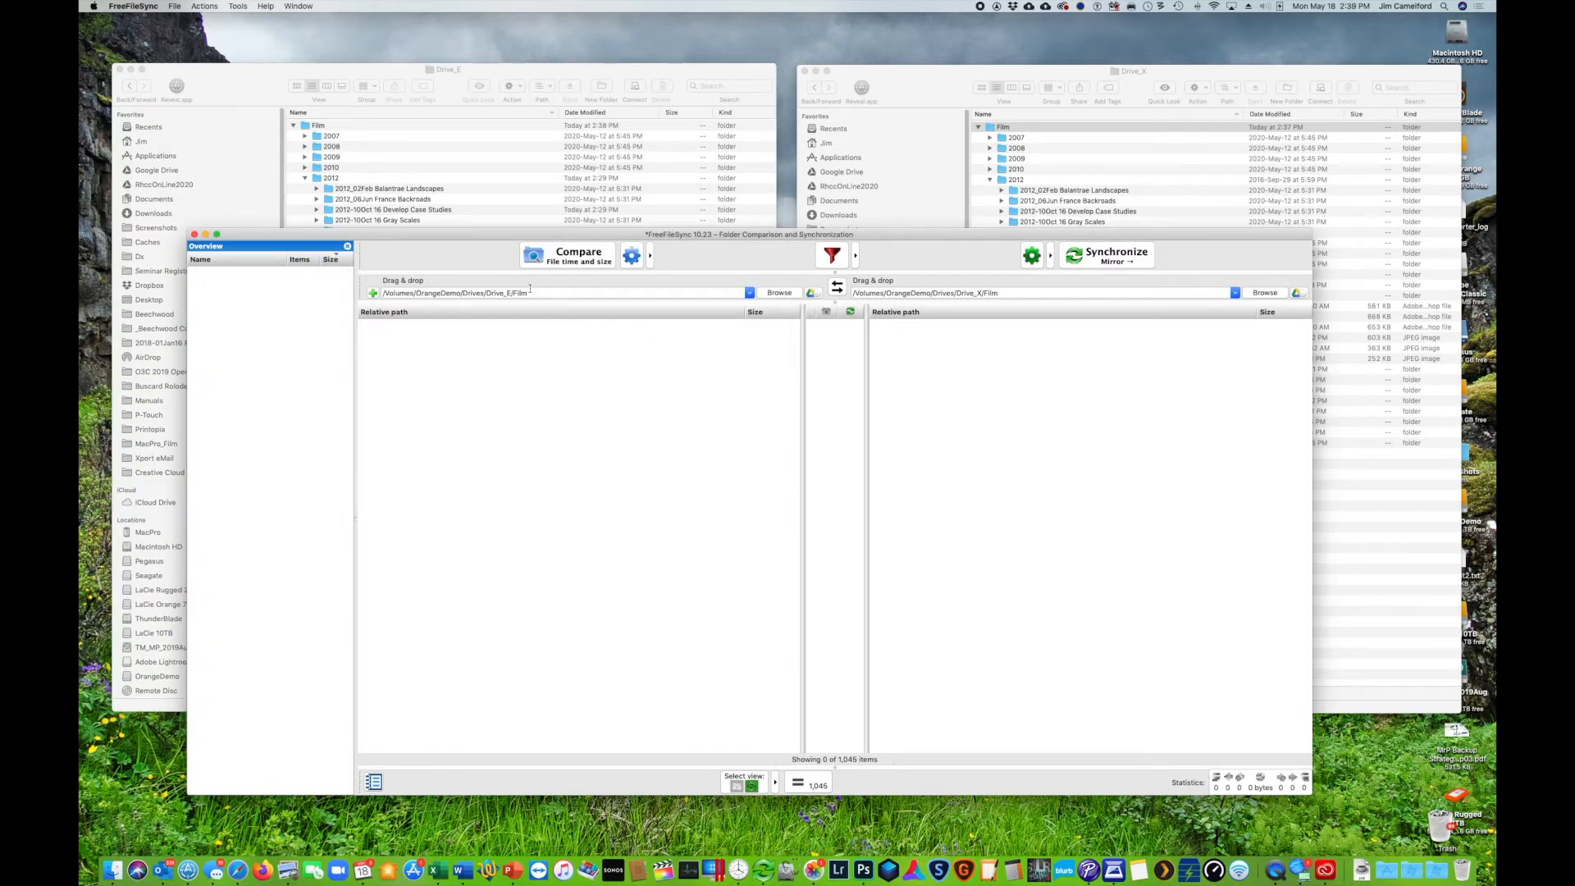
click(574, 261)
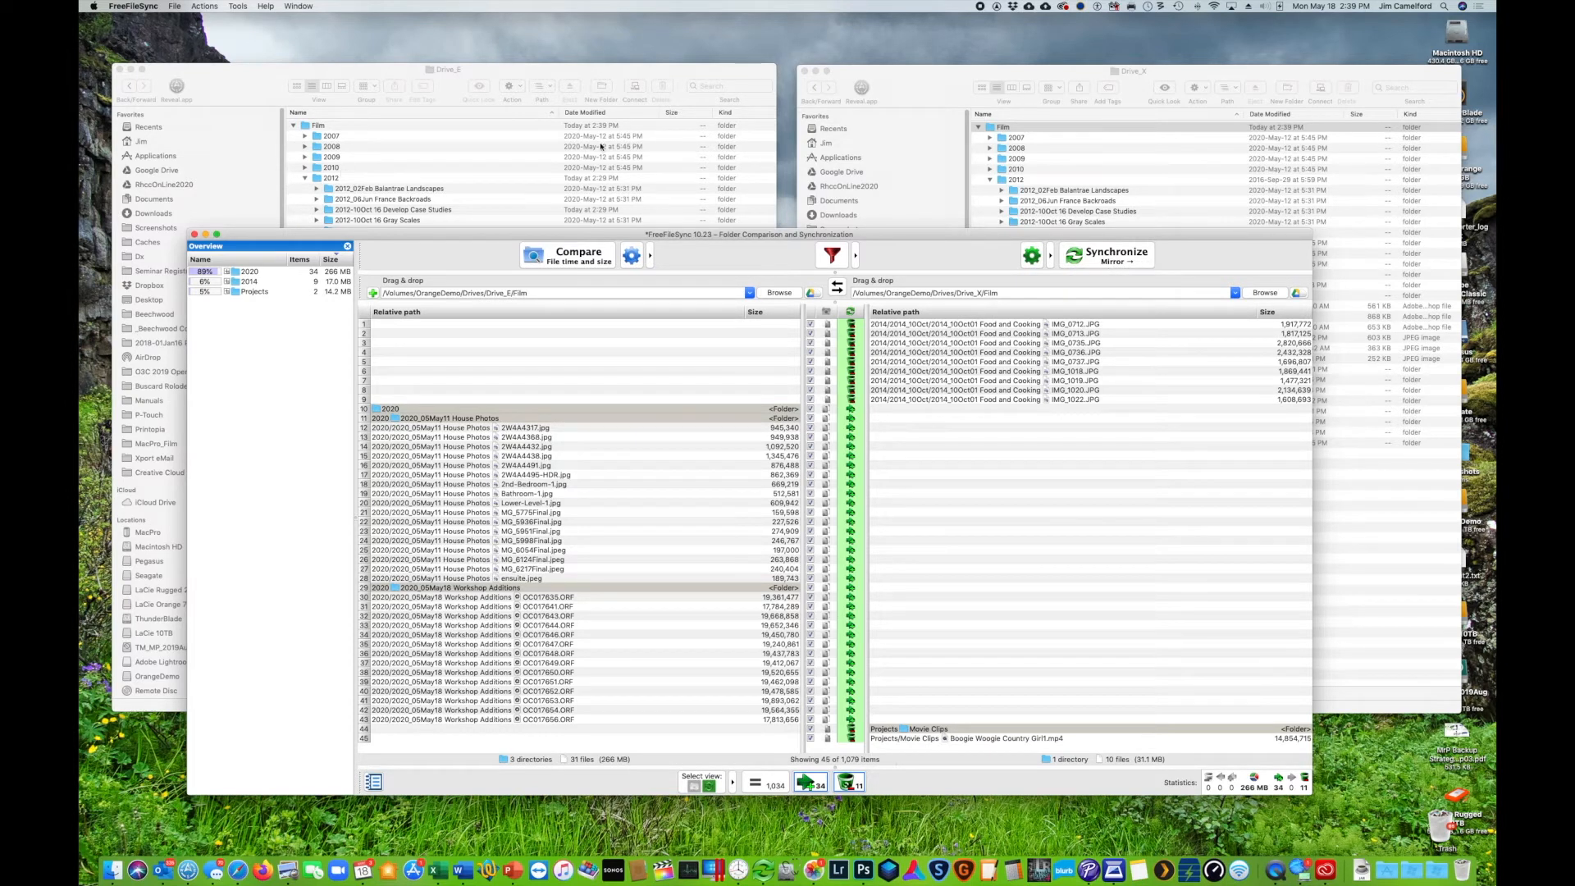
Step: Run the Mirror synchronization from Drive_E's Film folder to Drive_X's, close the completion report, and compare the folders again
click(1123, 254)
click(794, 573)
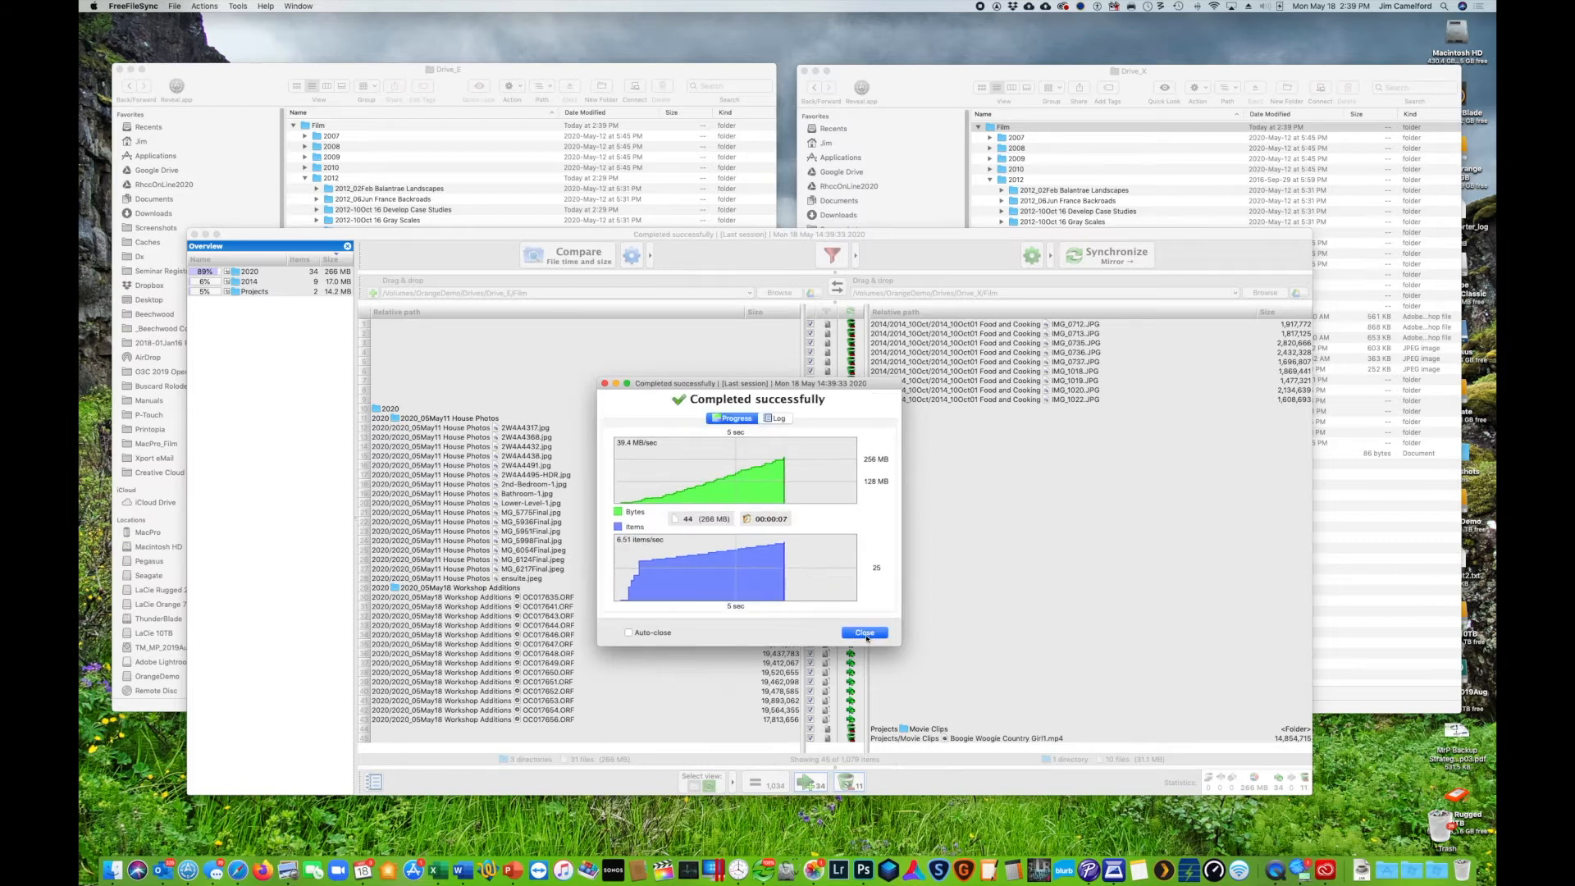
click(865, 633)
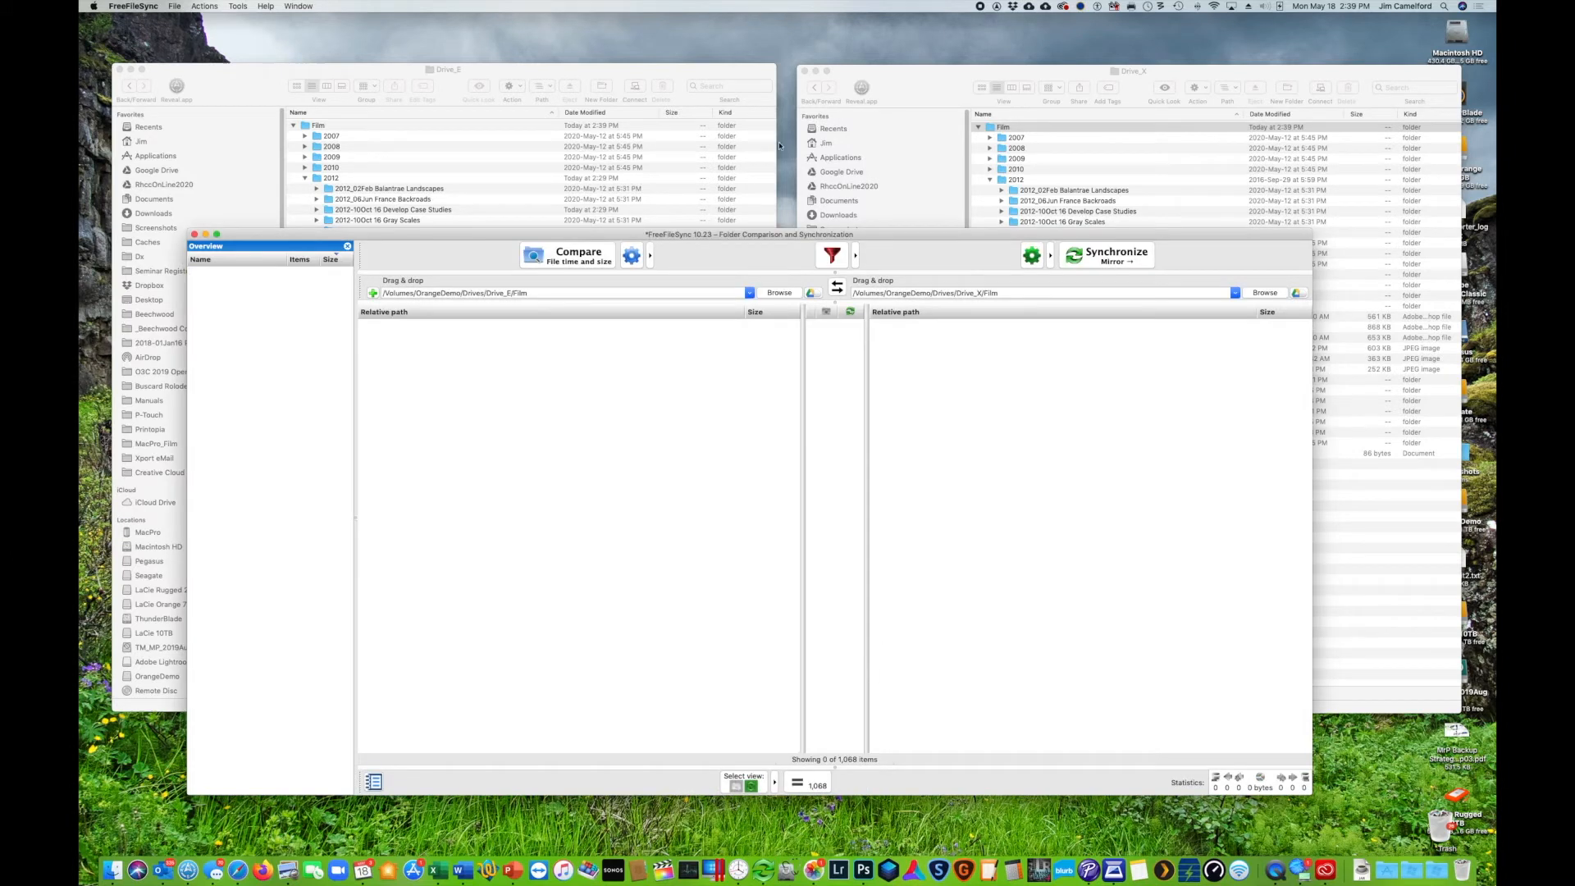
click(581, 256)
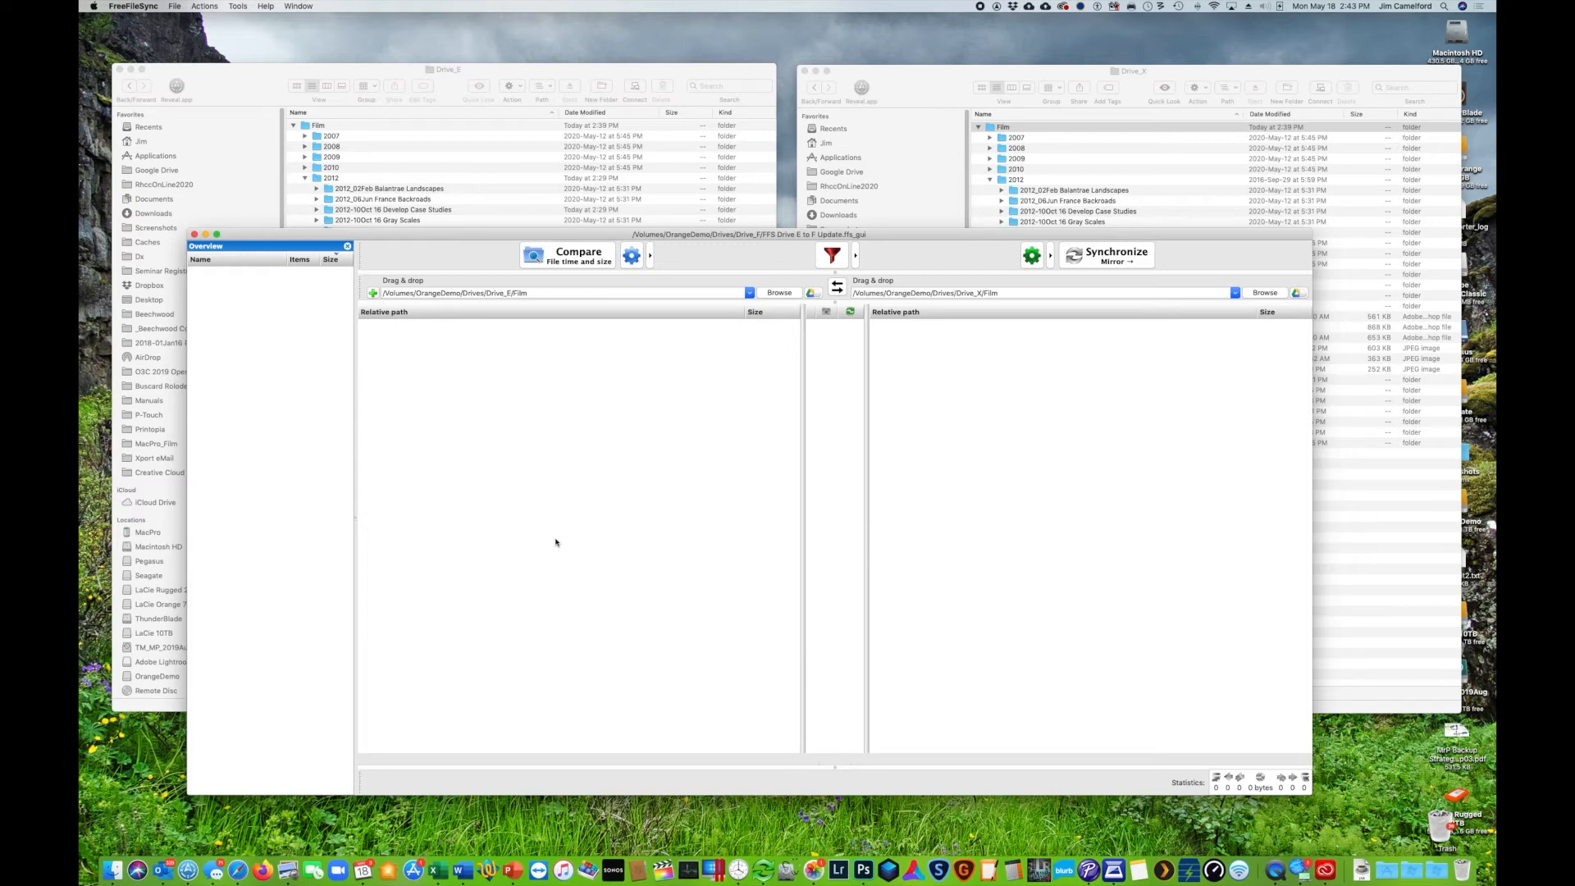
Step: Save the synchronization configuration in the Drive_X folder as "FFS Drive E to X Update" in FreeFileSync format
click(176, 6)
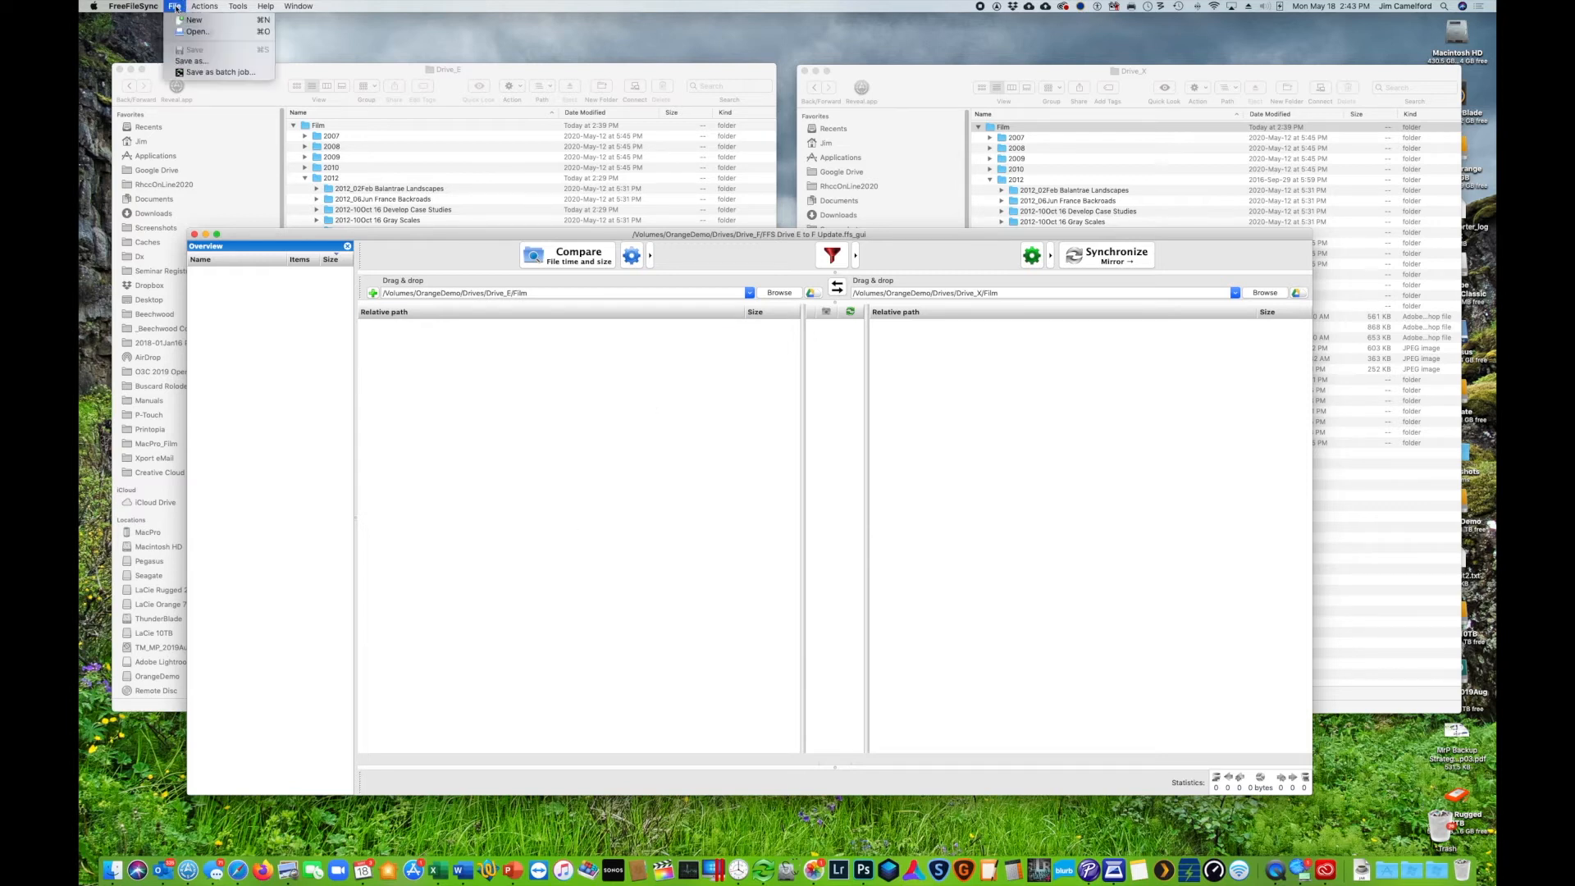
click(187, 62)
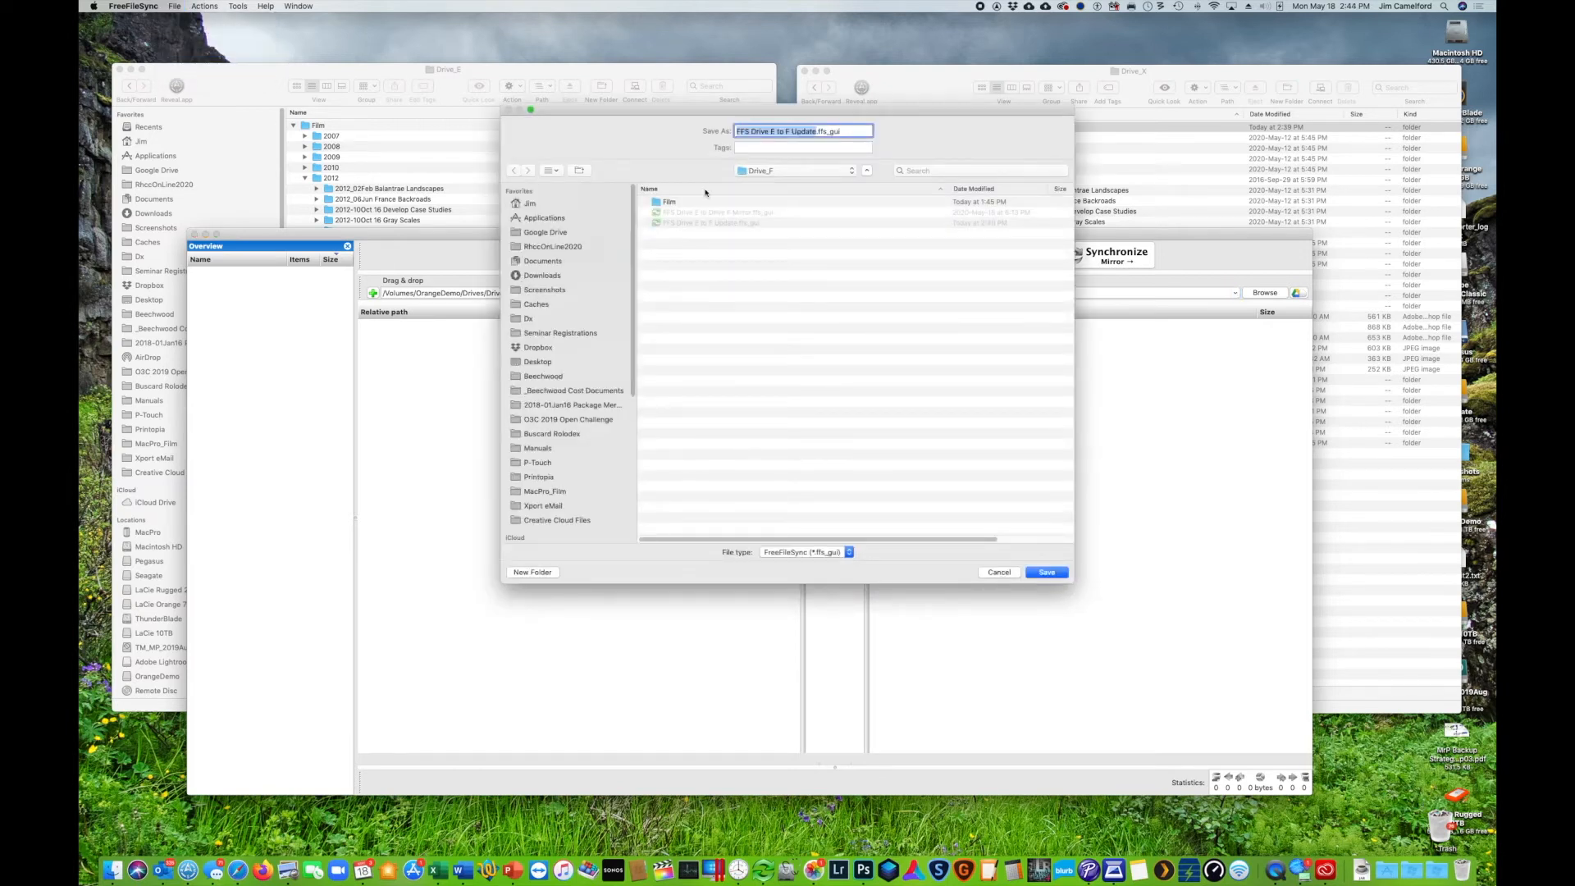
click(761, 172)
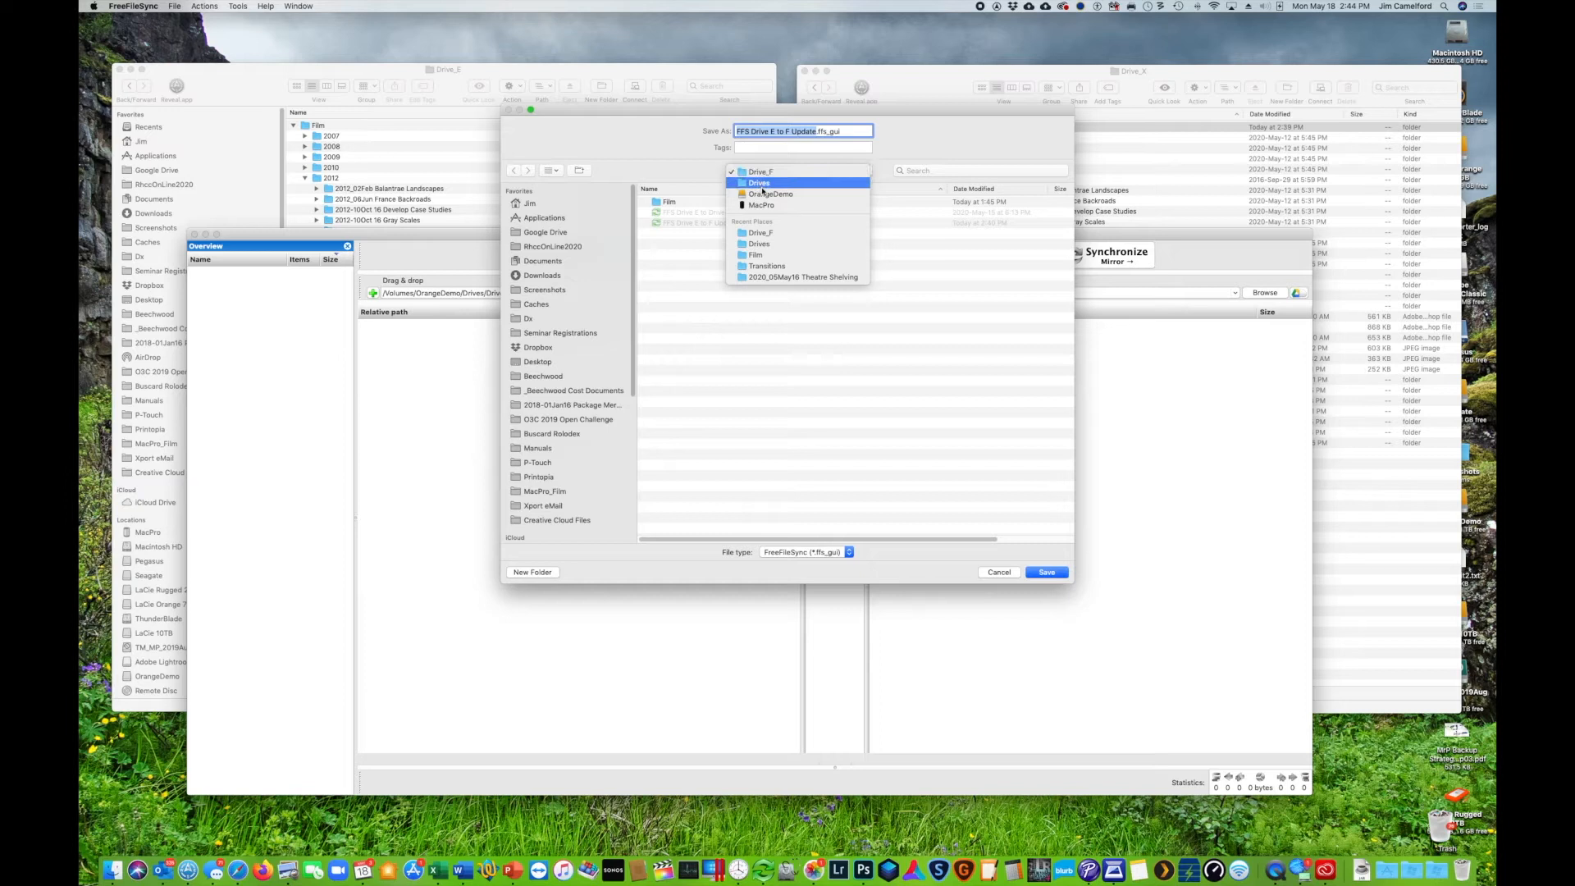
click(759, 182)
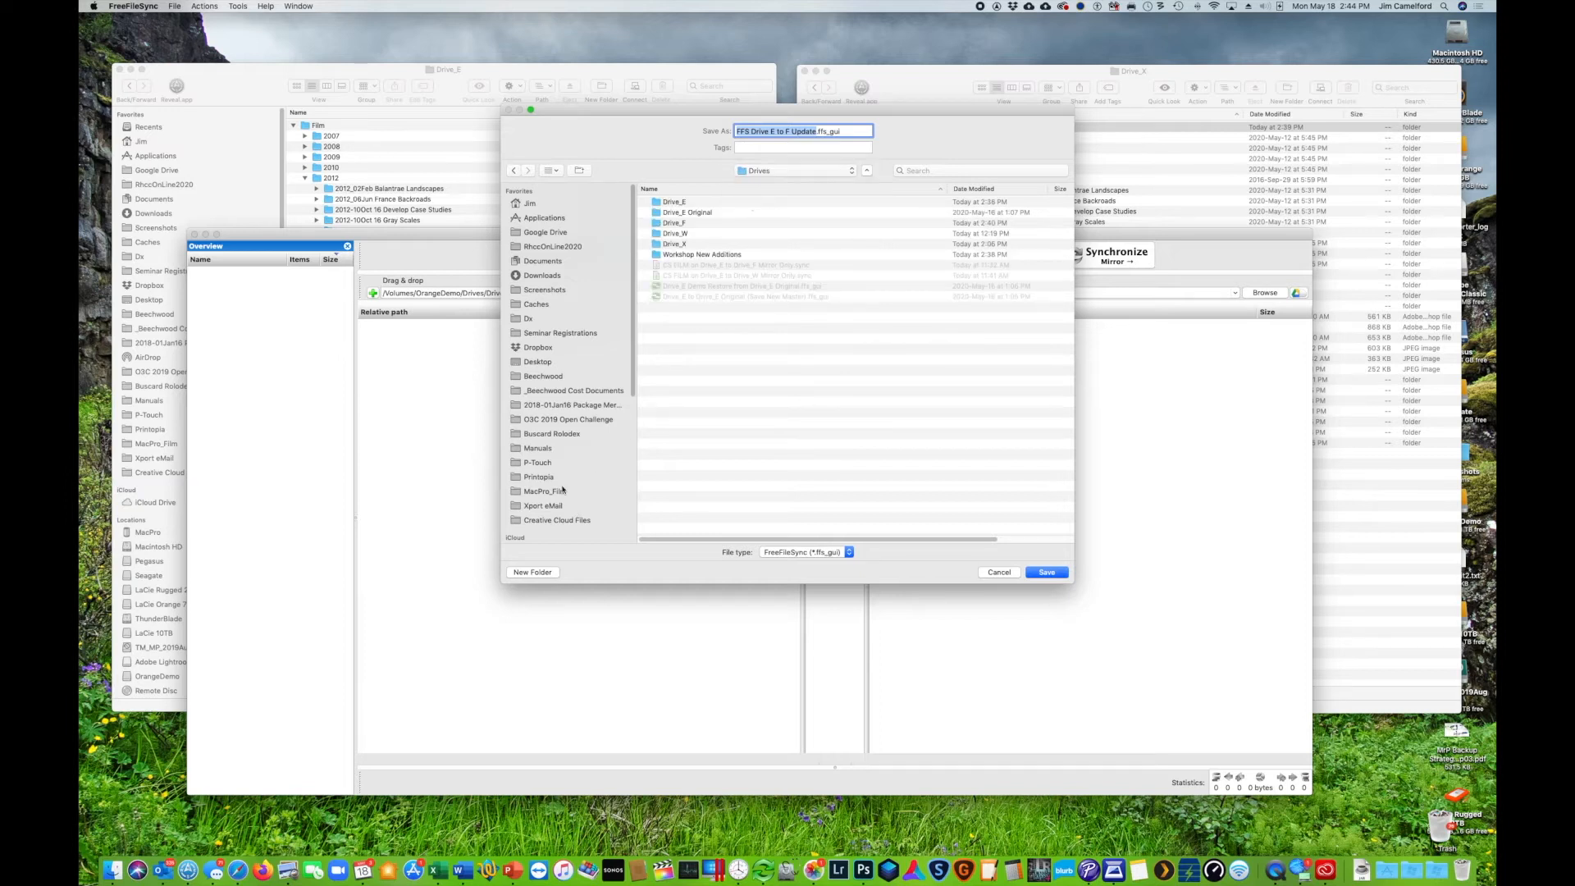
double_click(680, 244)
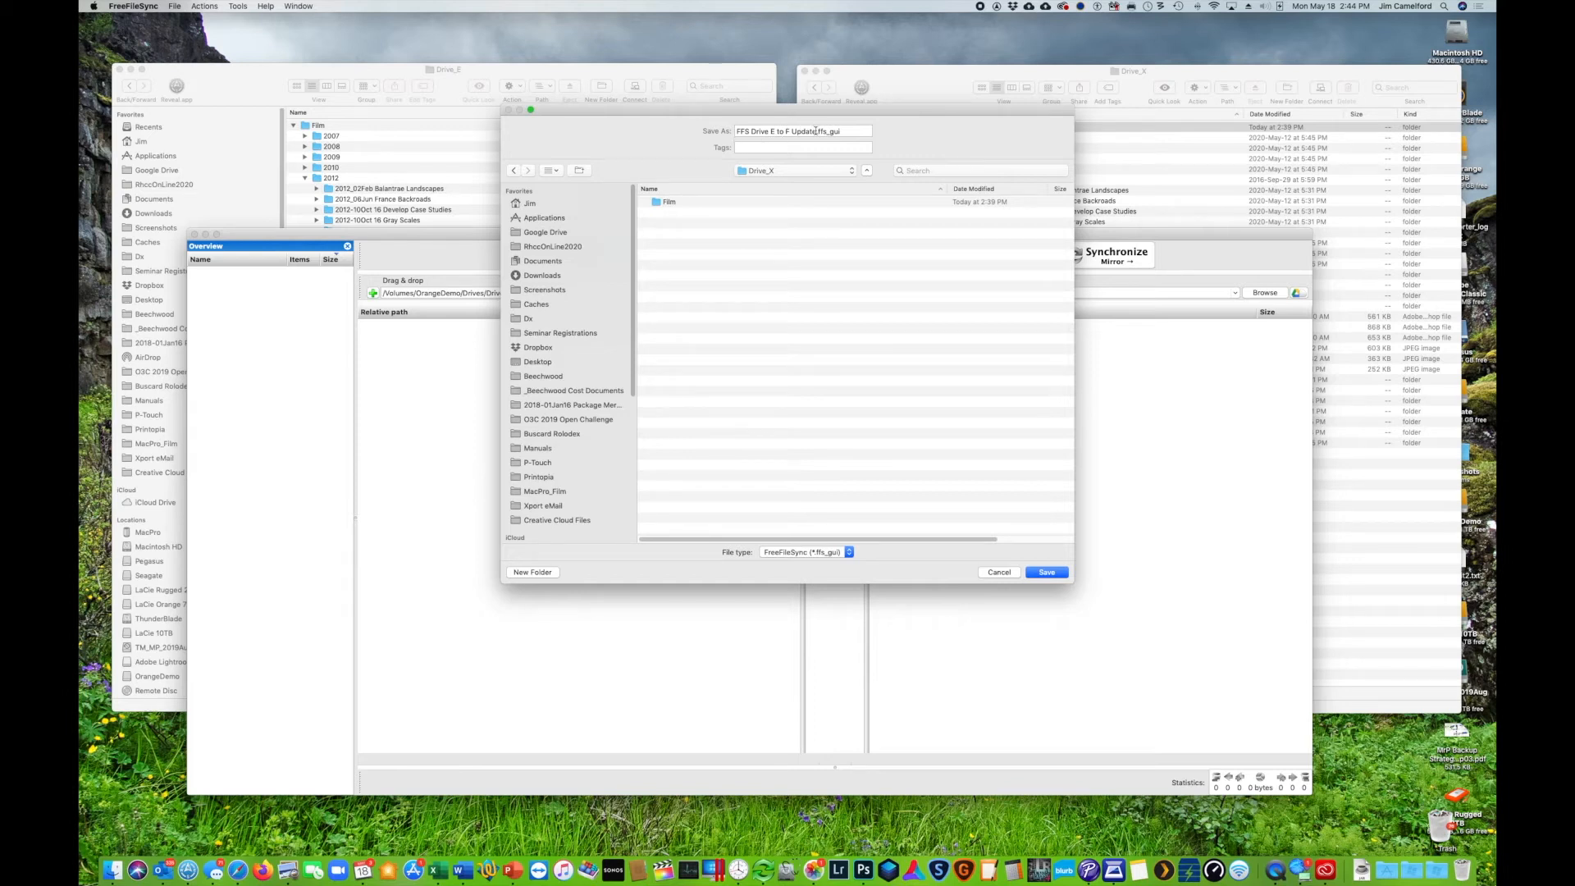
drag(817, 130, 703, 121)
text(FFS)
text( Drive )
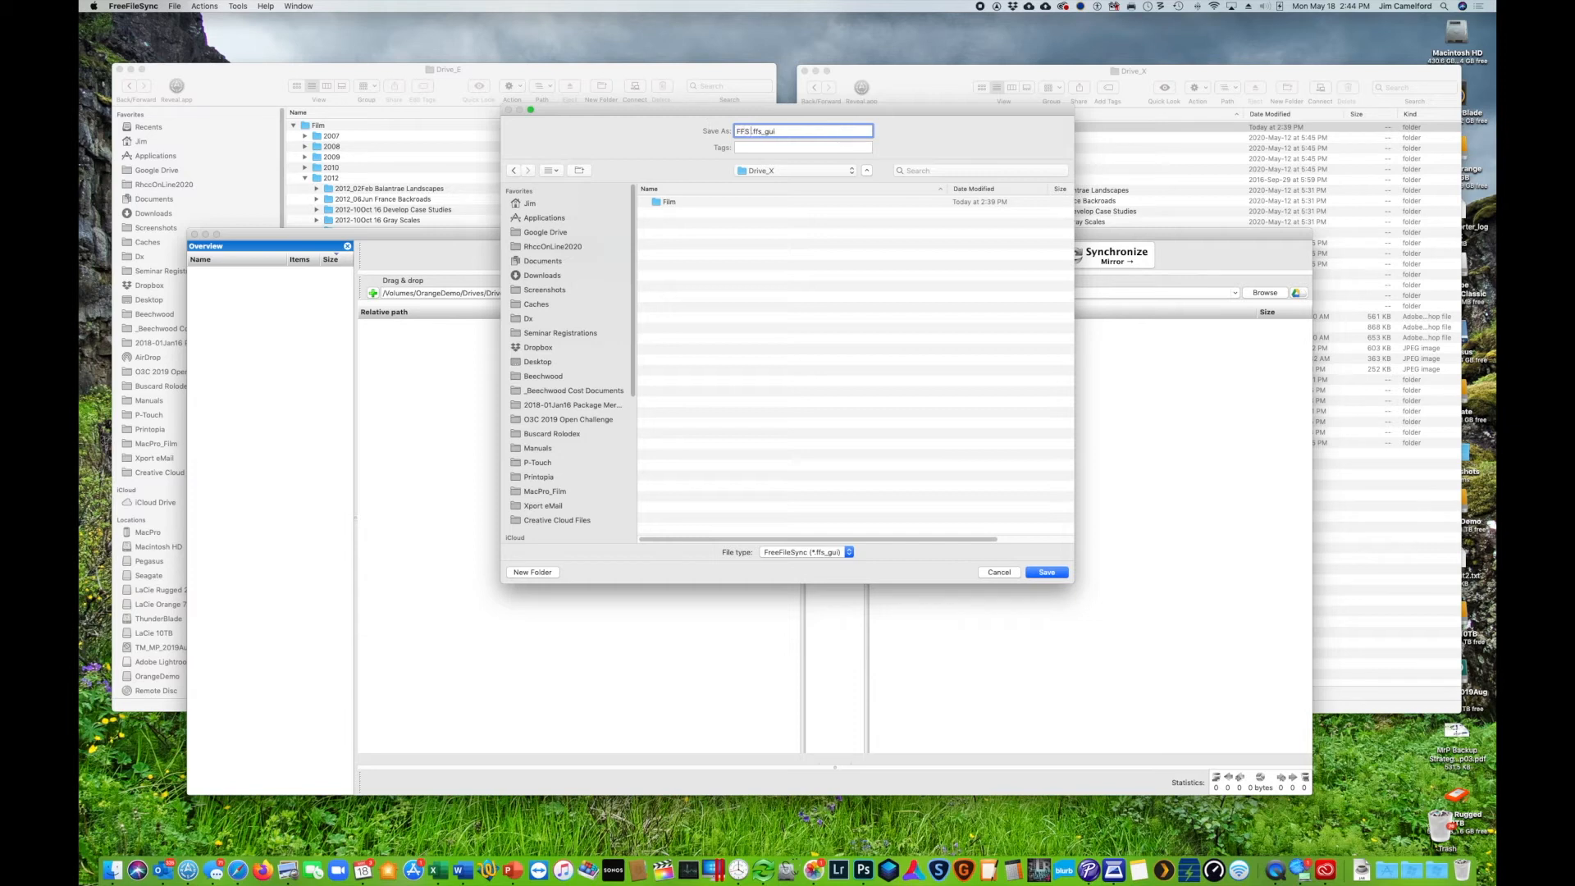
text(E to X Update)
click(1055, 572)
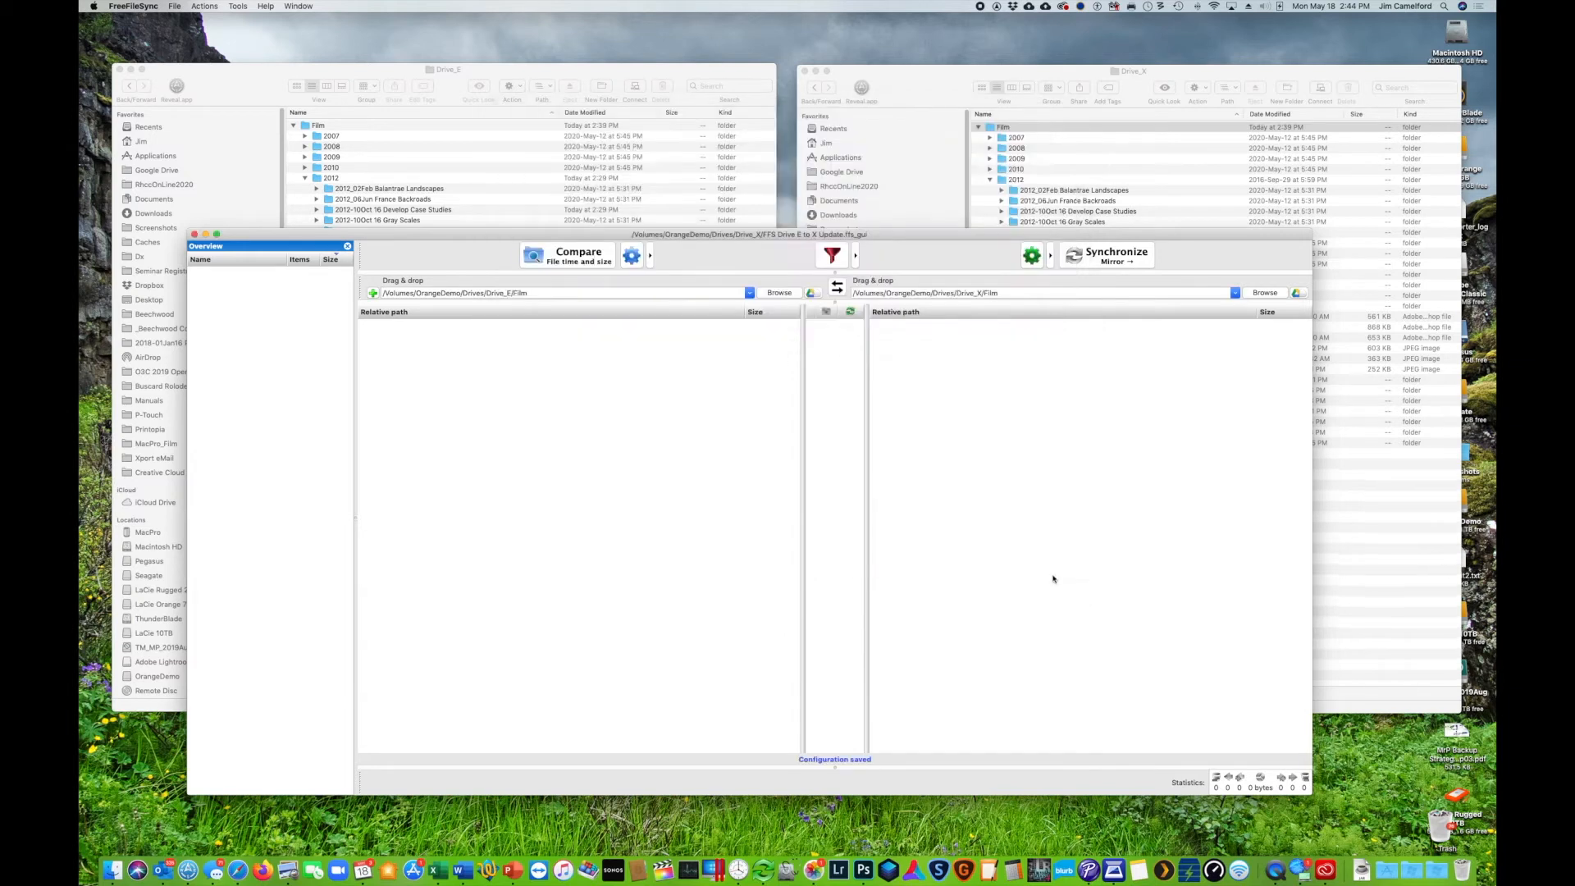
Step: Close FreeFileSync, collapse Film in the Drive_X window, and test launching the saved FFS Drive E to X Update file before closing it
click(194, 234)
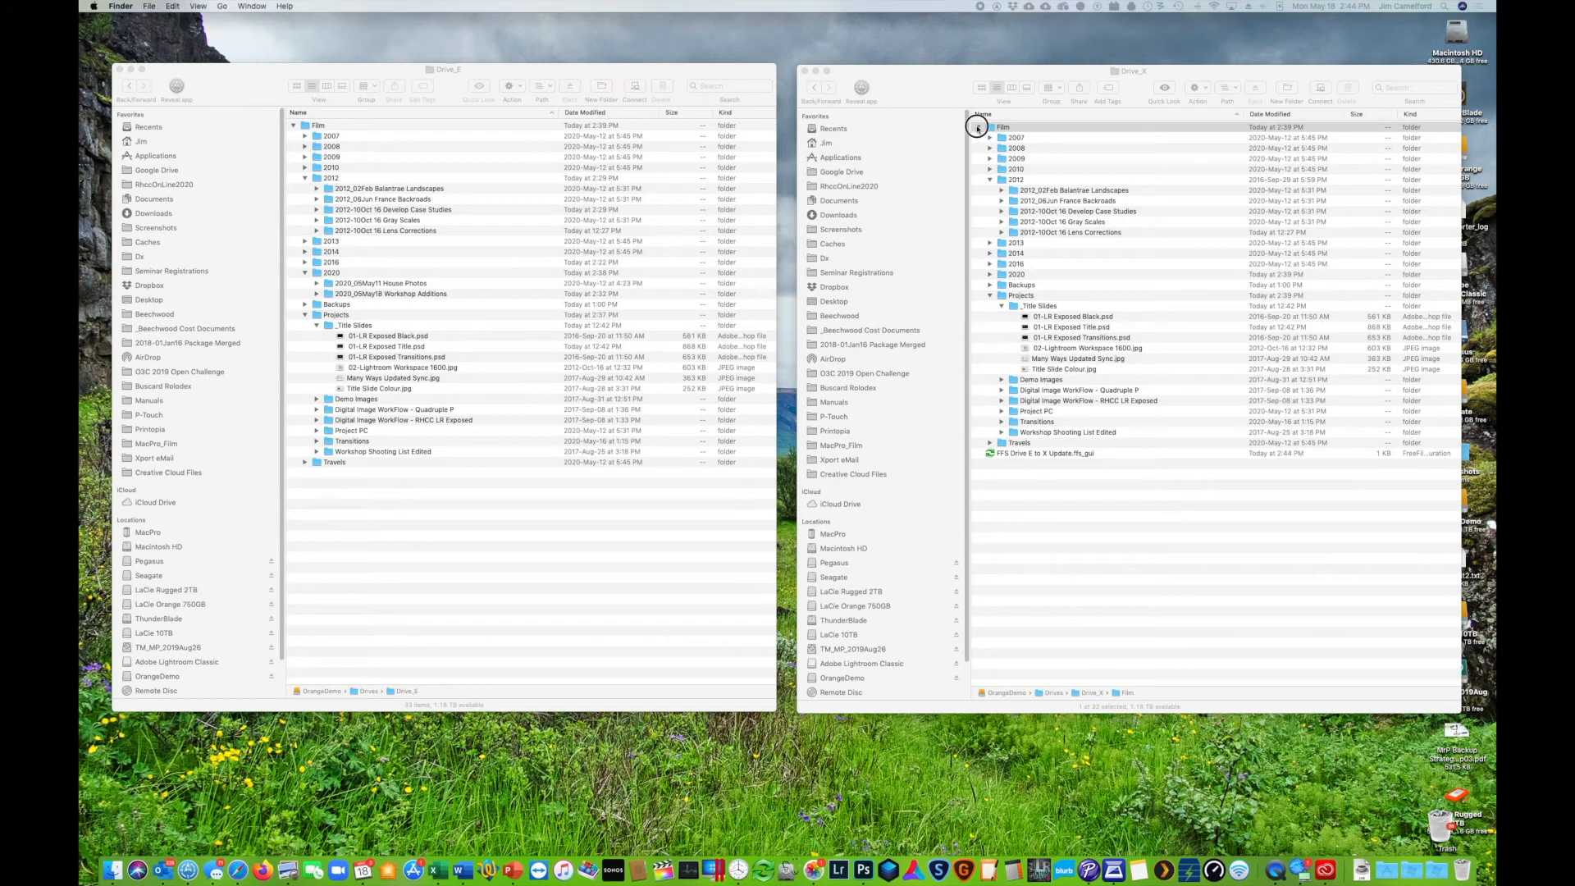
click(978, 127)
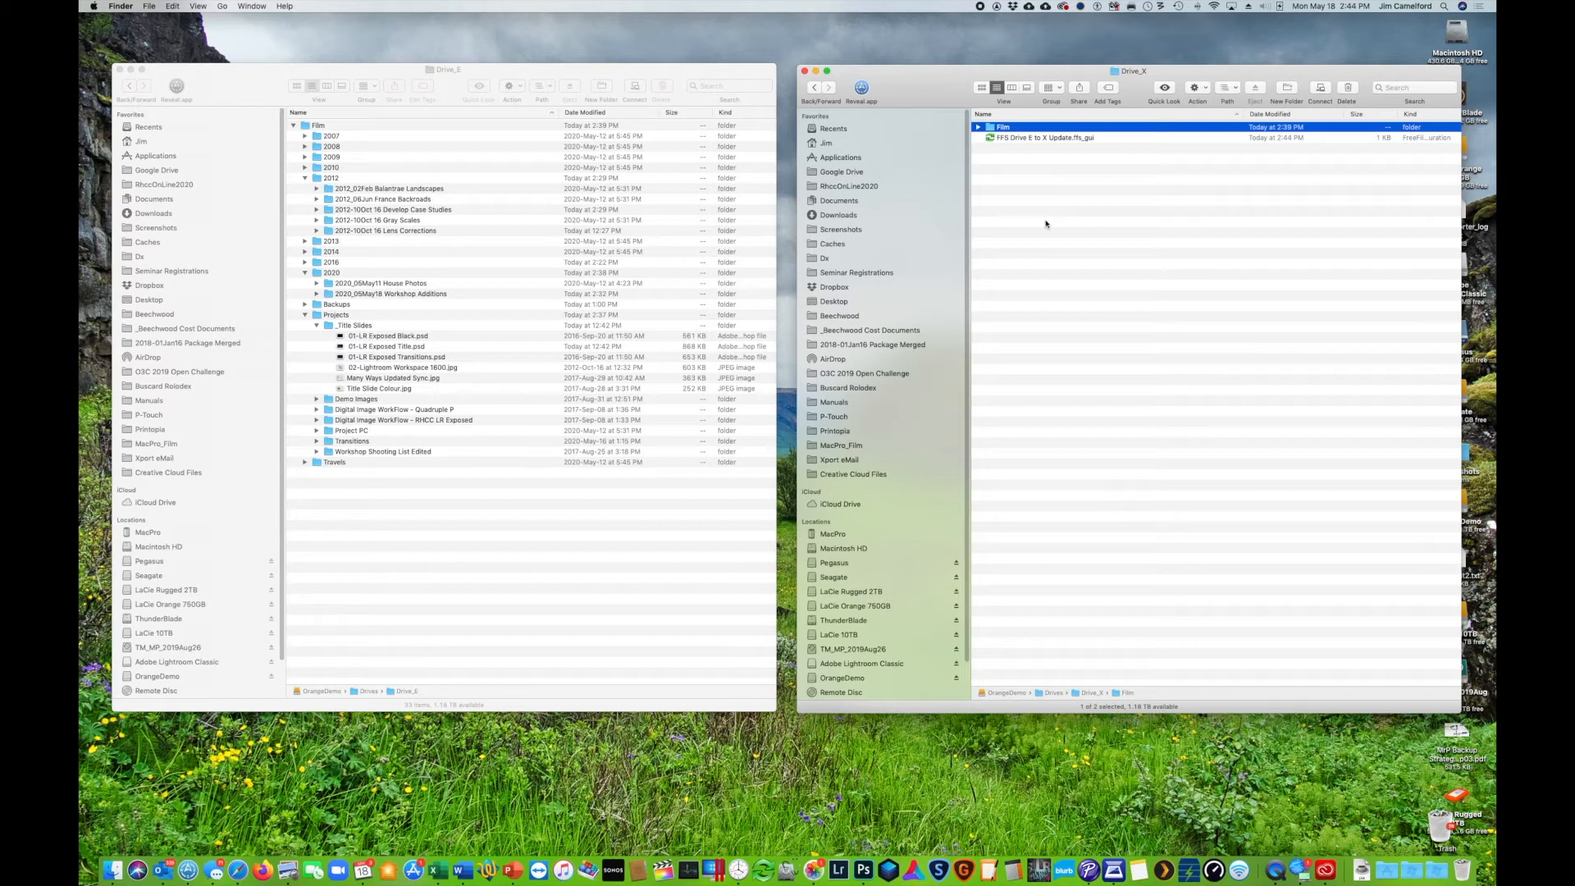
click(1009, 137)
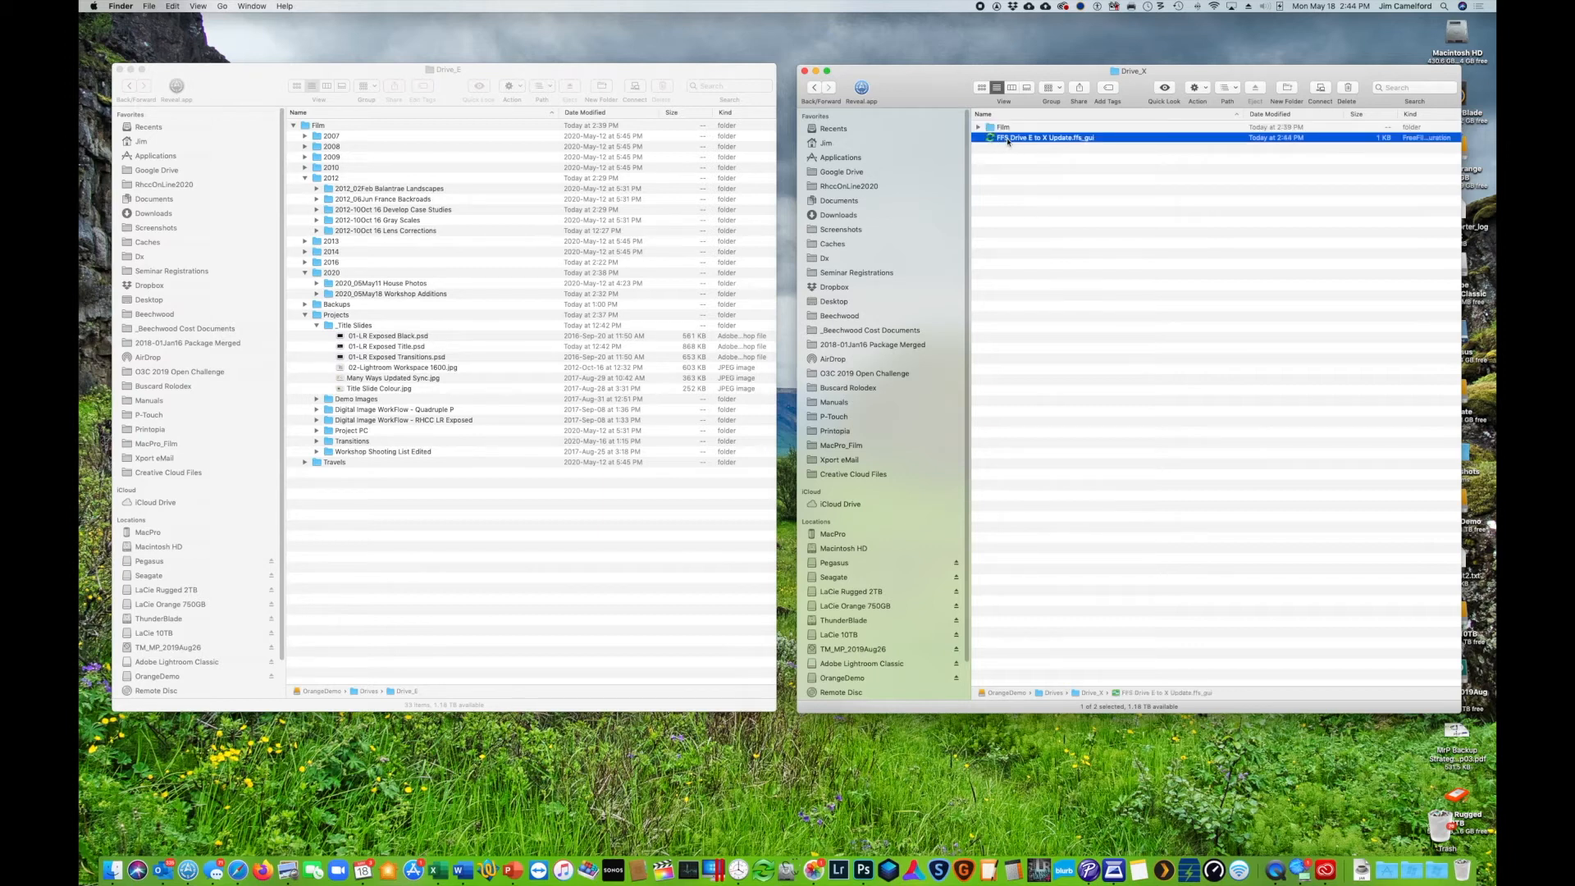
double_click(1008, 139)
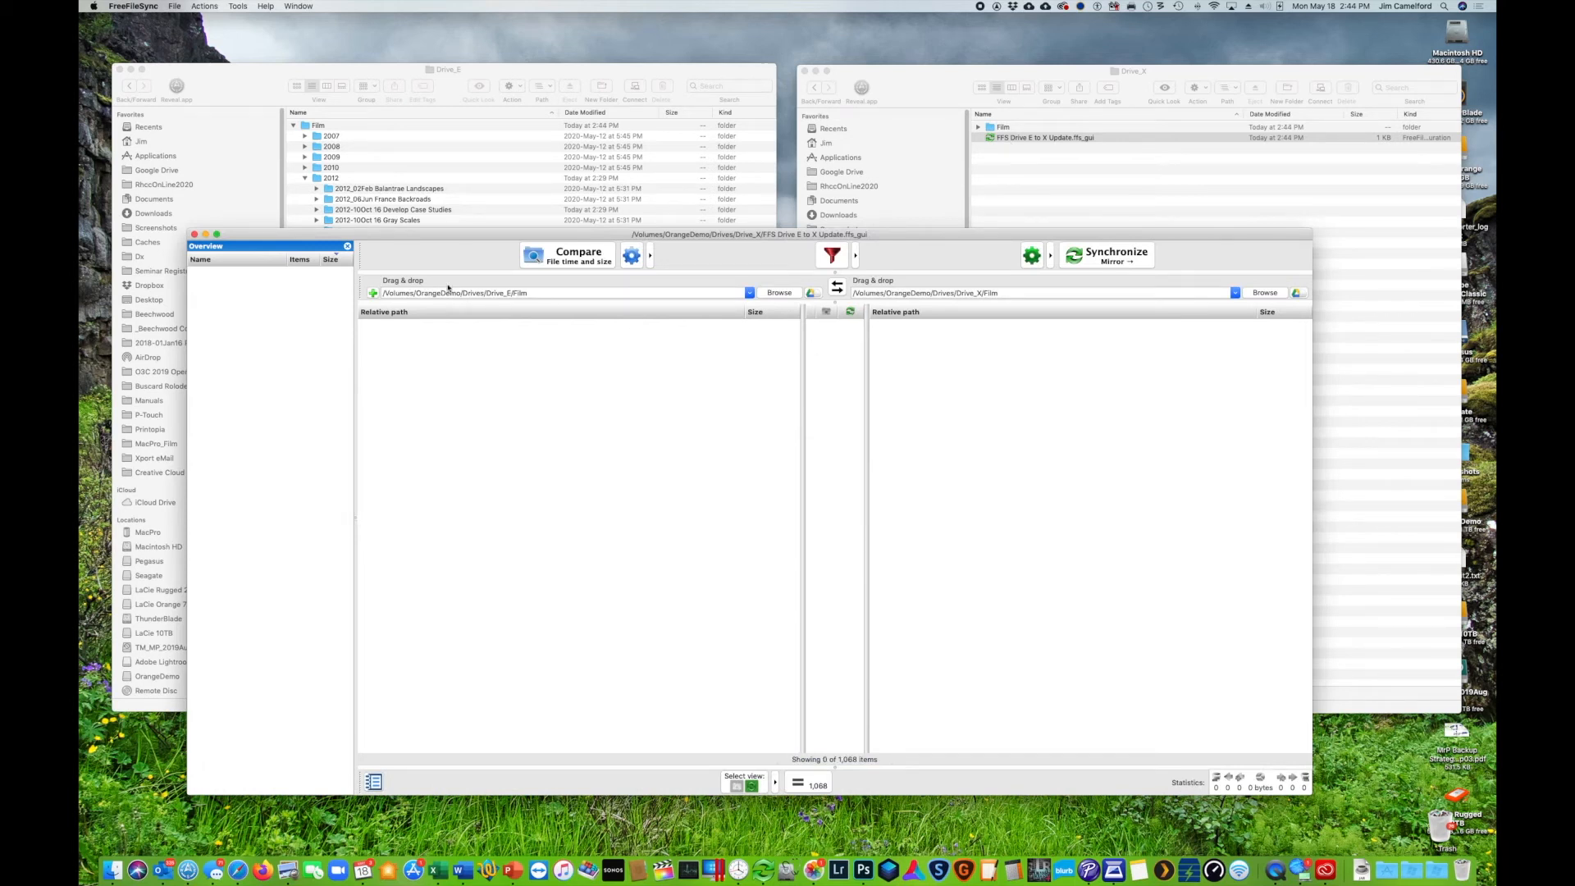
click(194, 235)
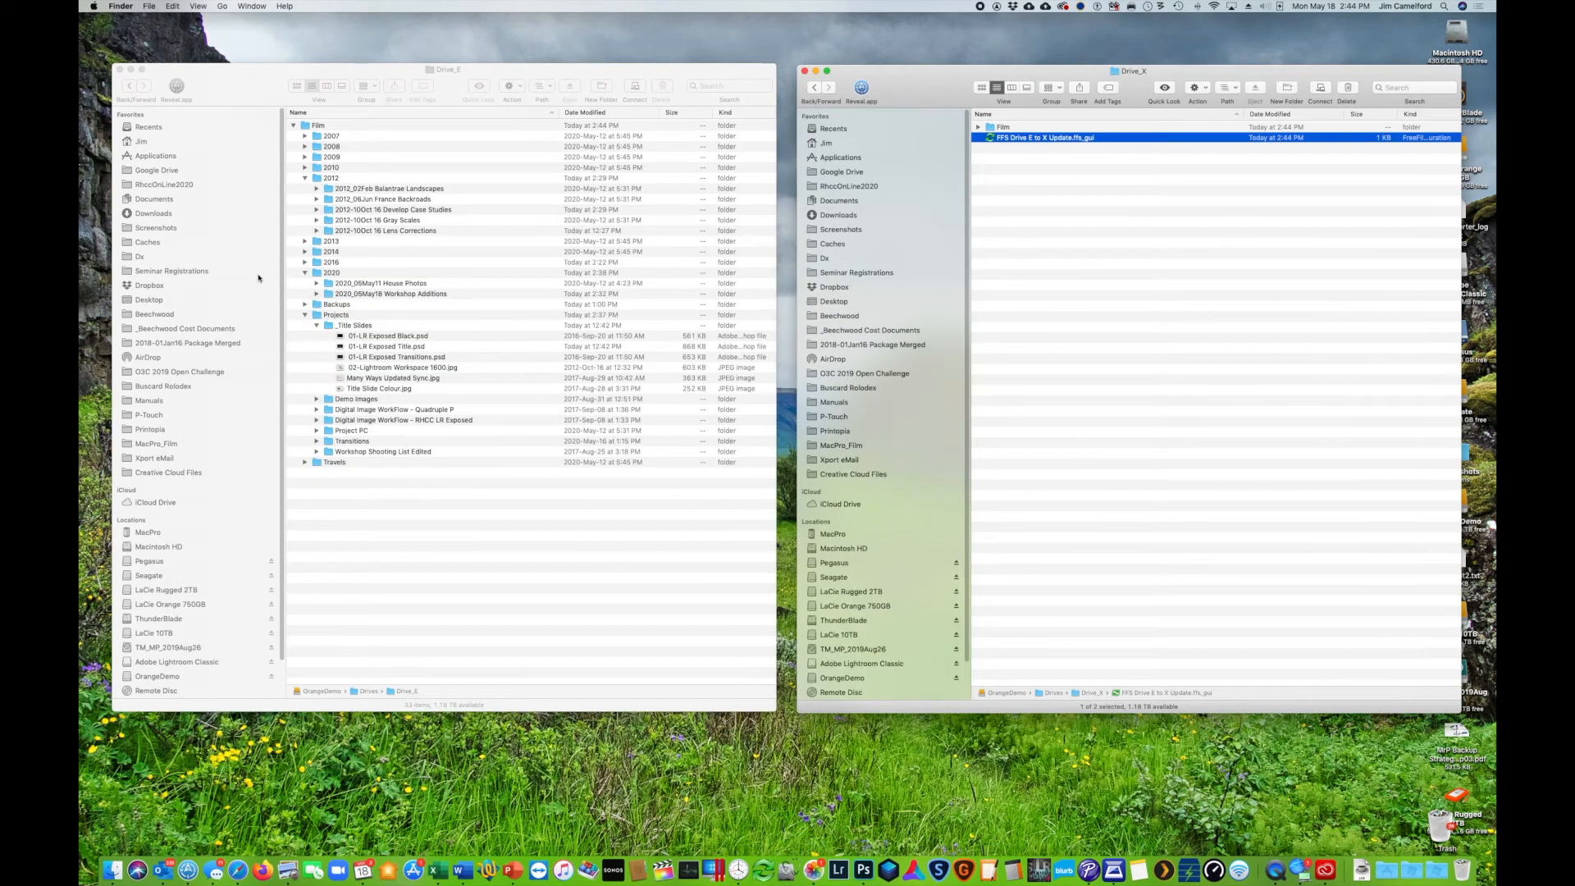
Step: Move the 2020 folder inside Drive_E's Film folder to the Trash
click(320, 276)
click(319, 277)
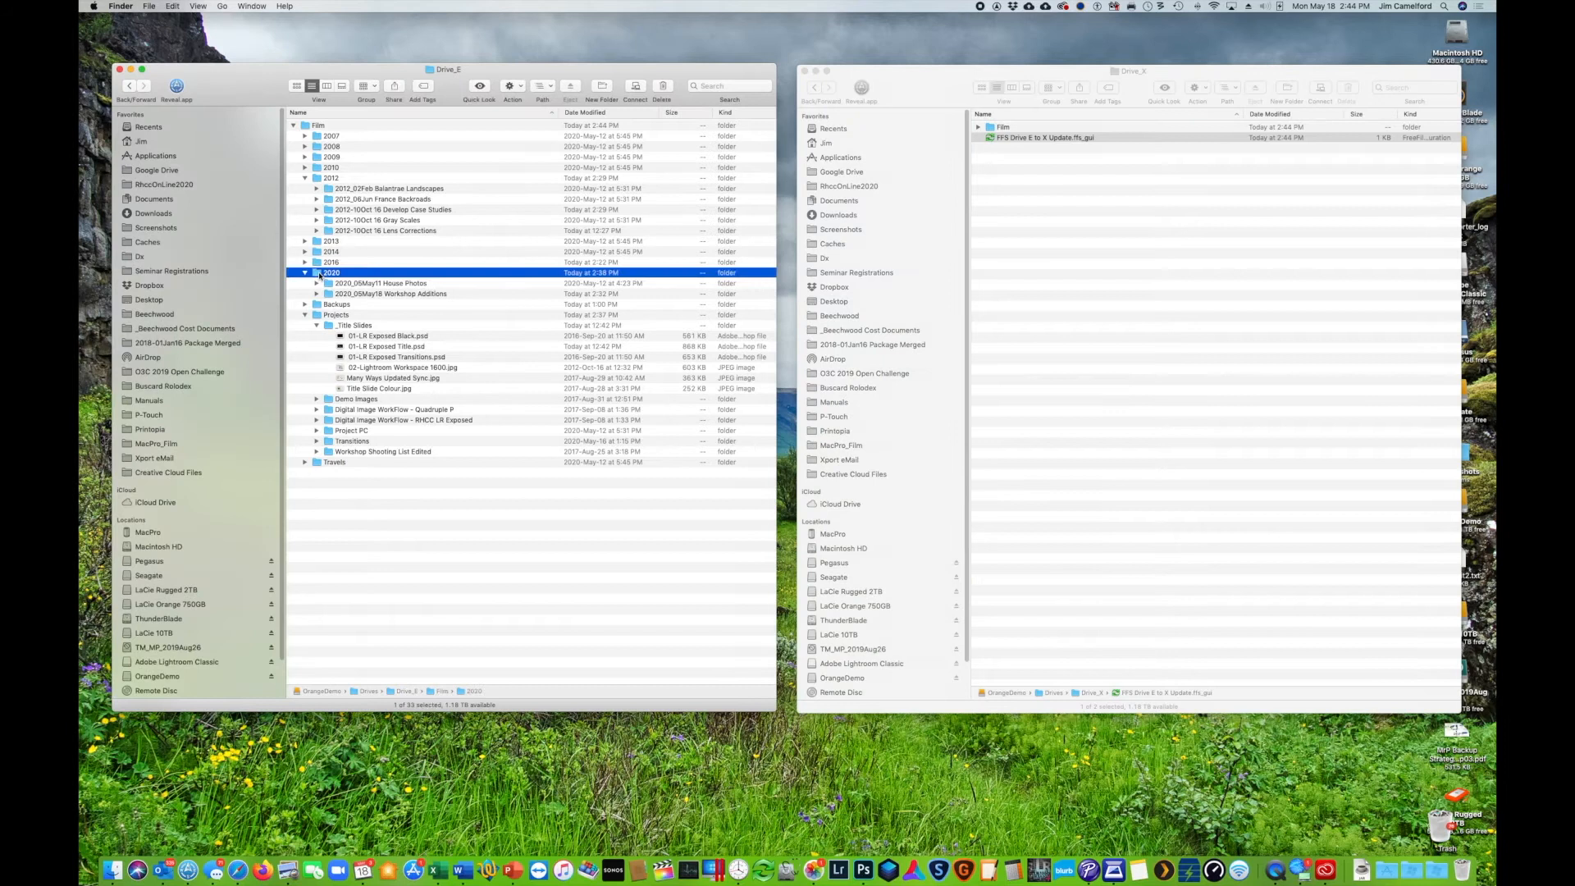
right_click(319, 276)
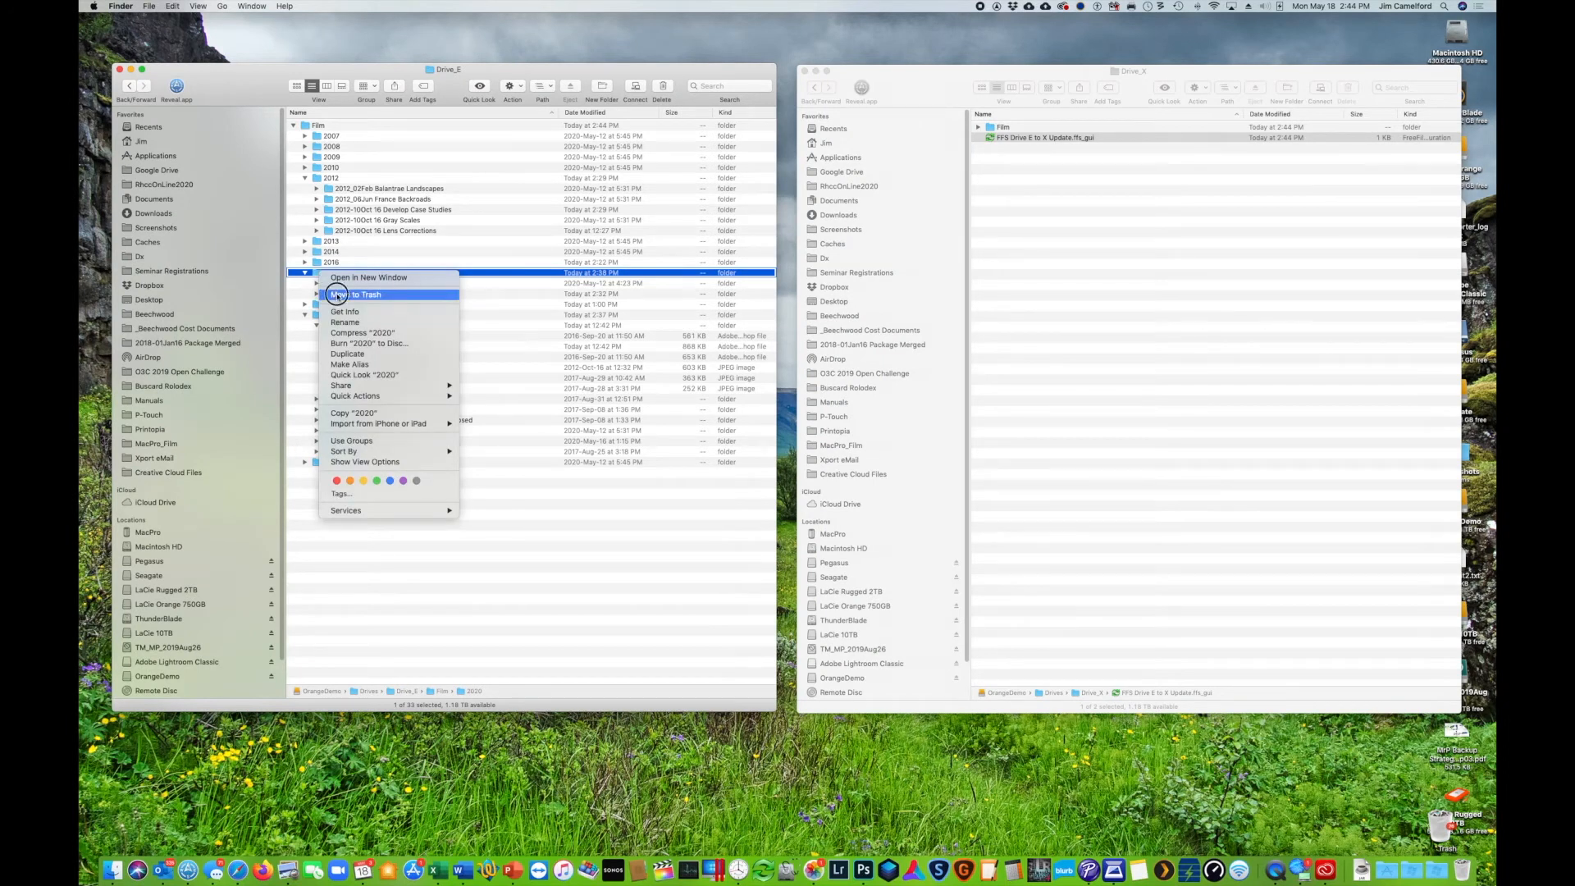
click(335, 294)
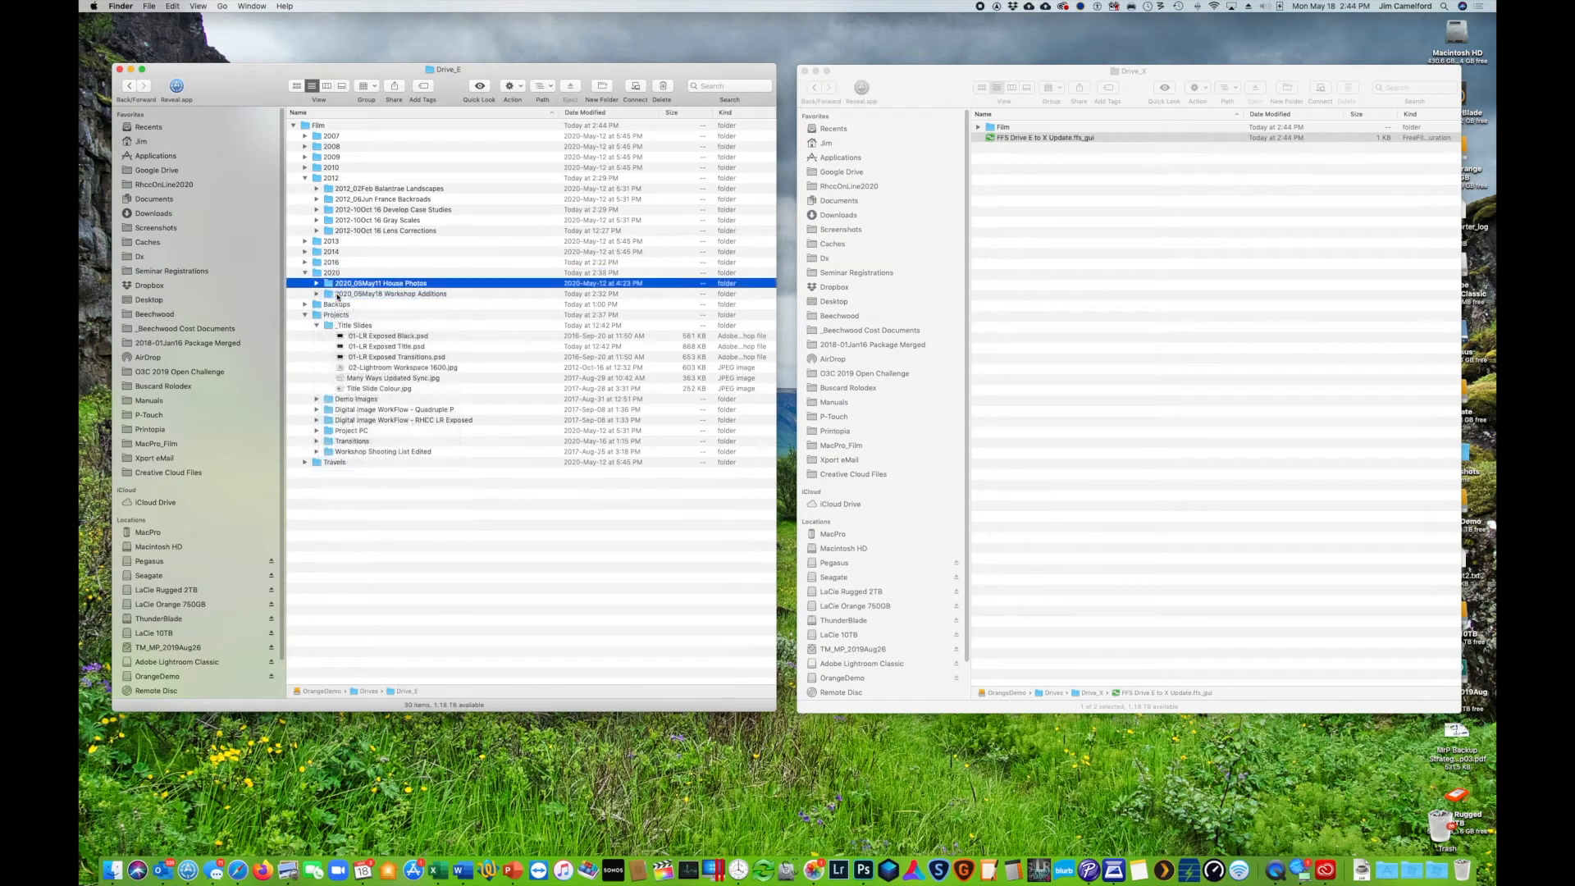
Step: Launch FFS Drive E to X Update from the Drive_X folder and run its Mirror synchronization, closing the completion report
click(997, 139)
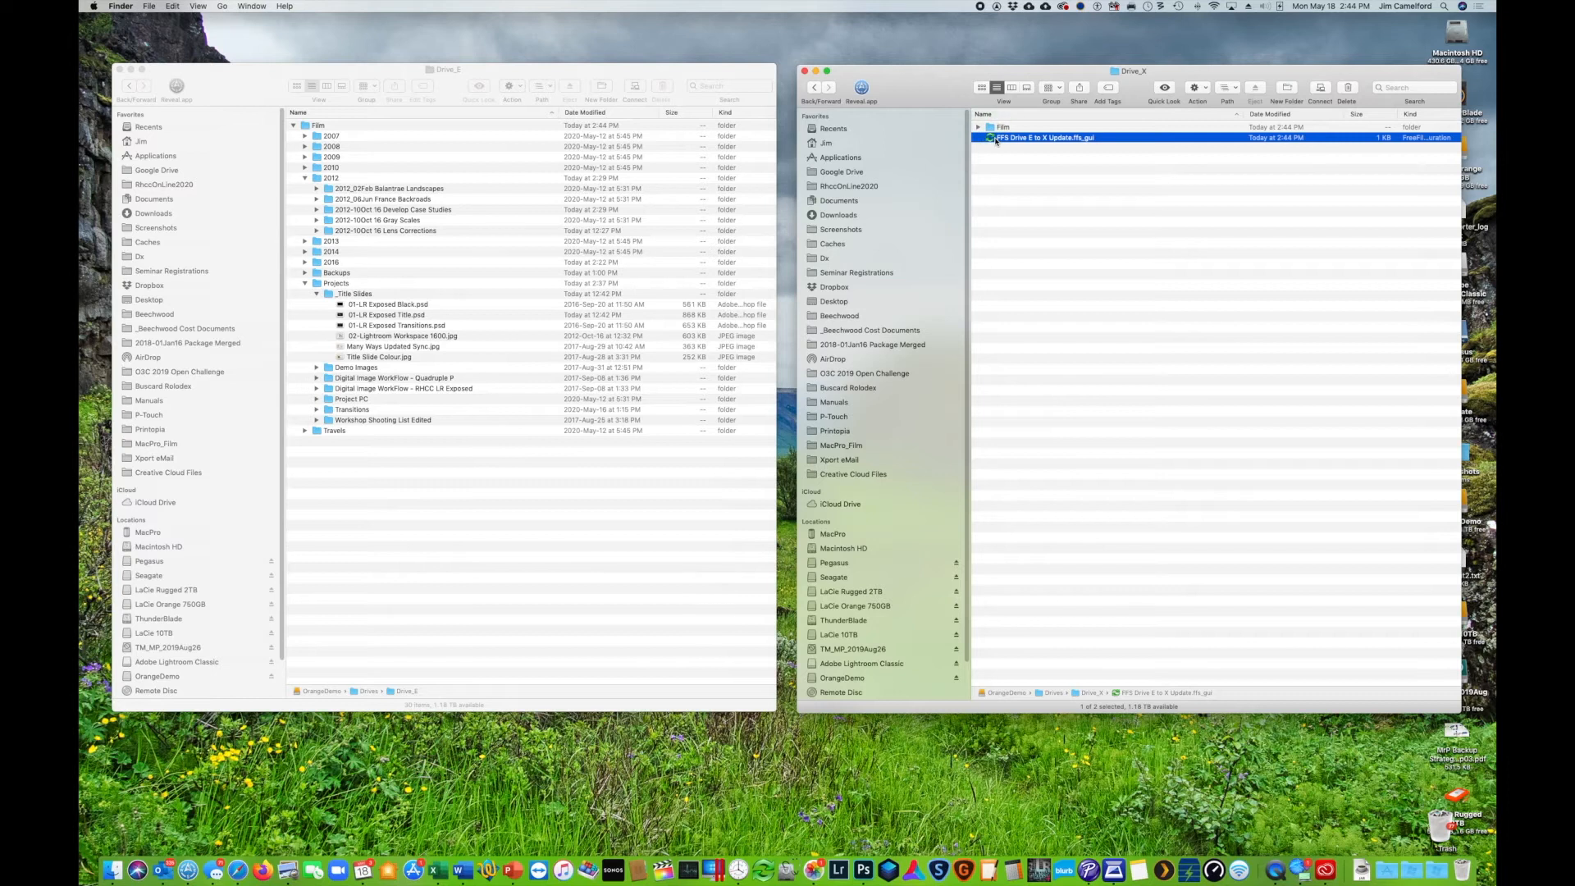
double_click(997, 139)
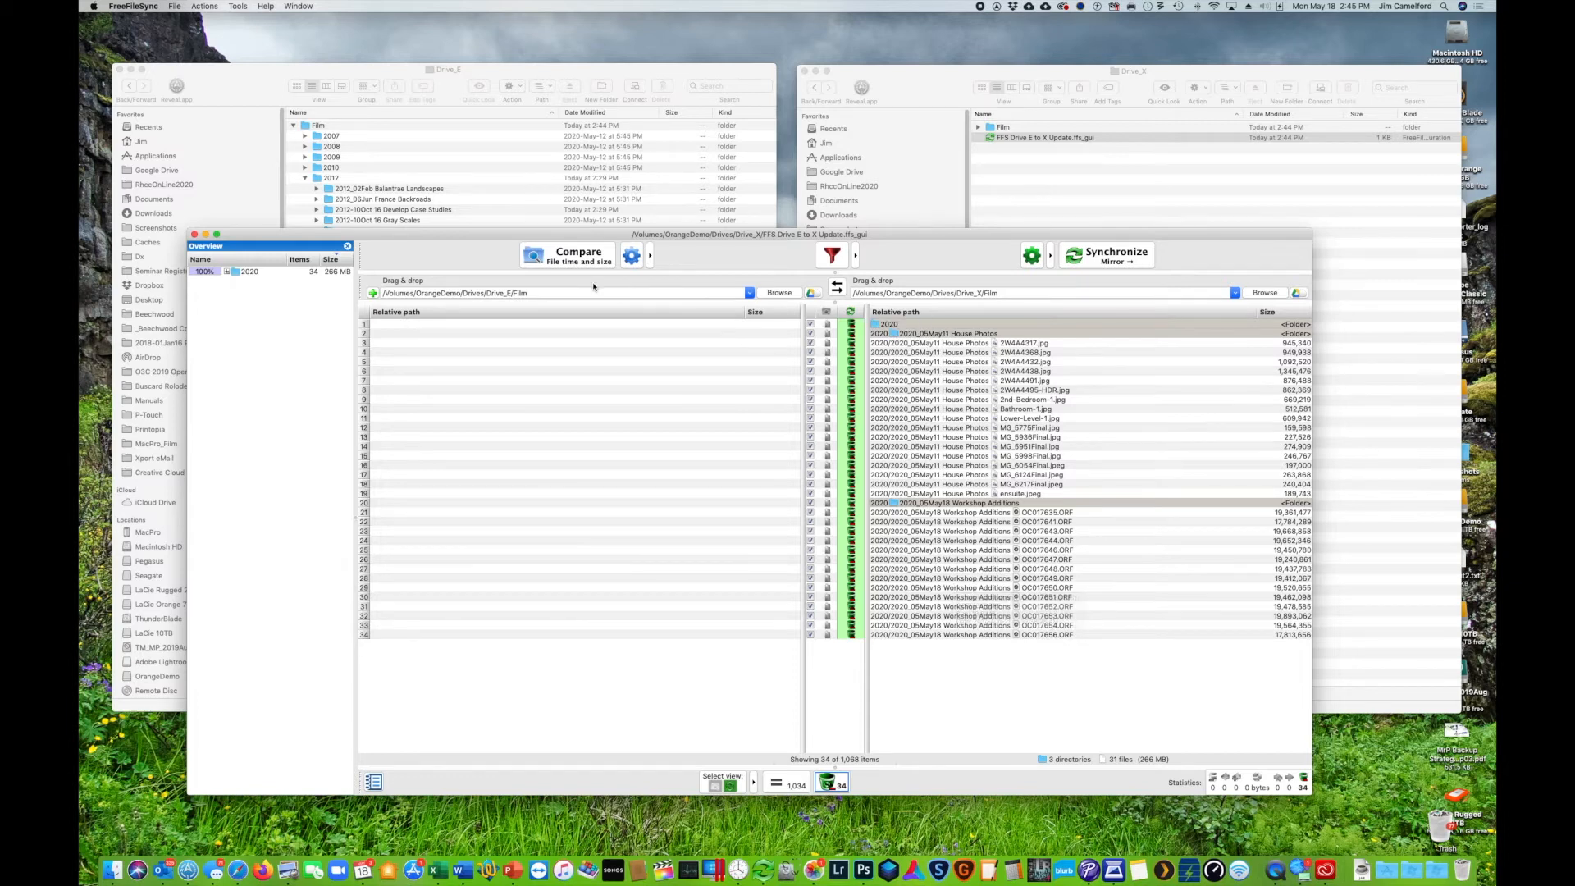
click(1114, 257)
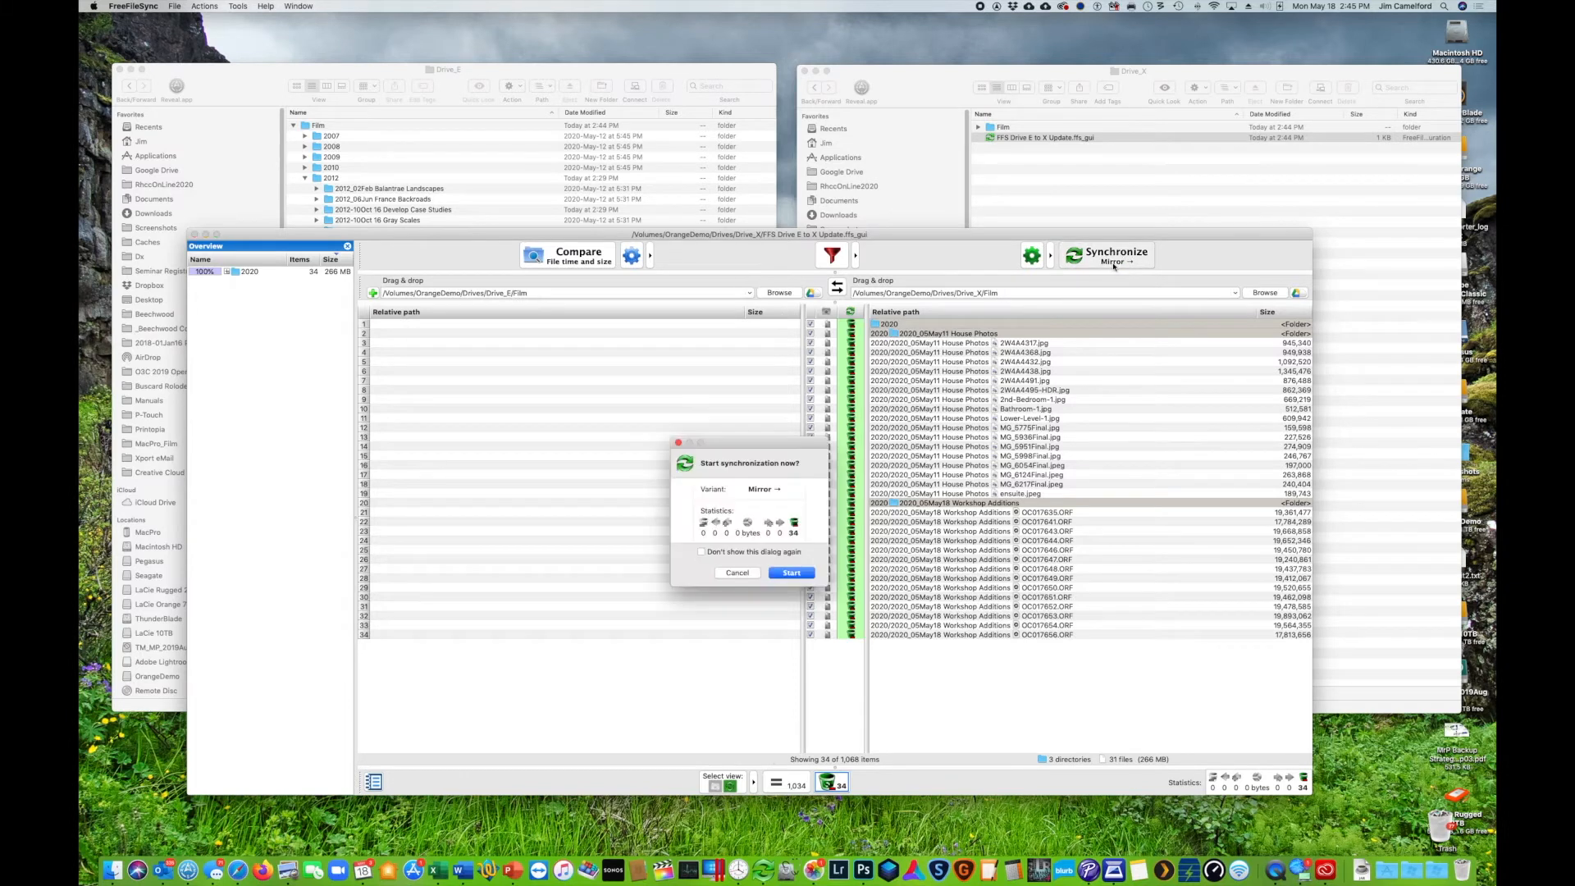
click(791, 573)
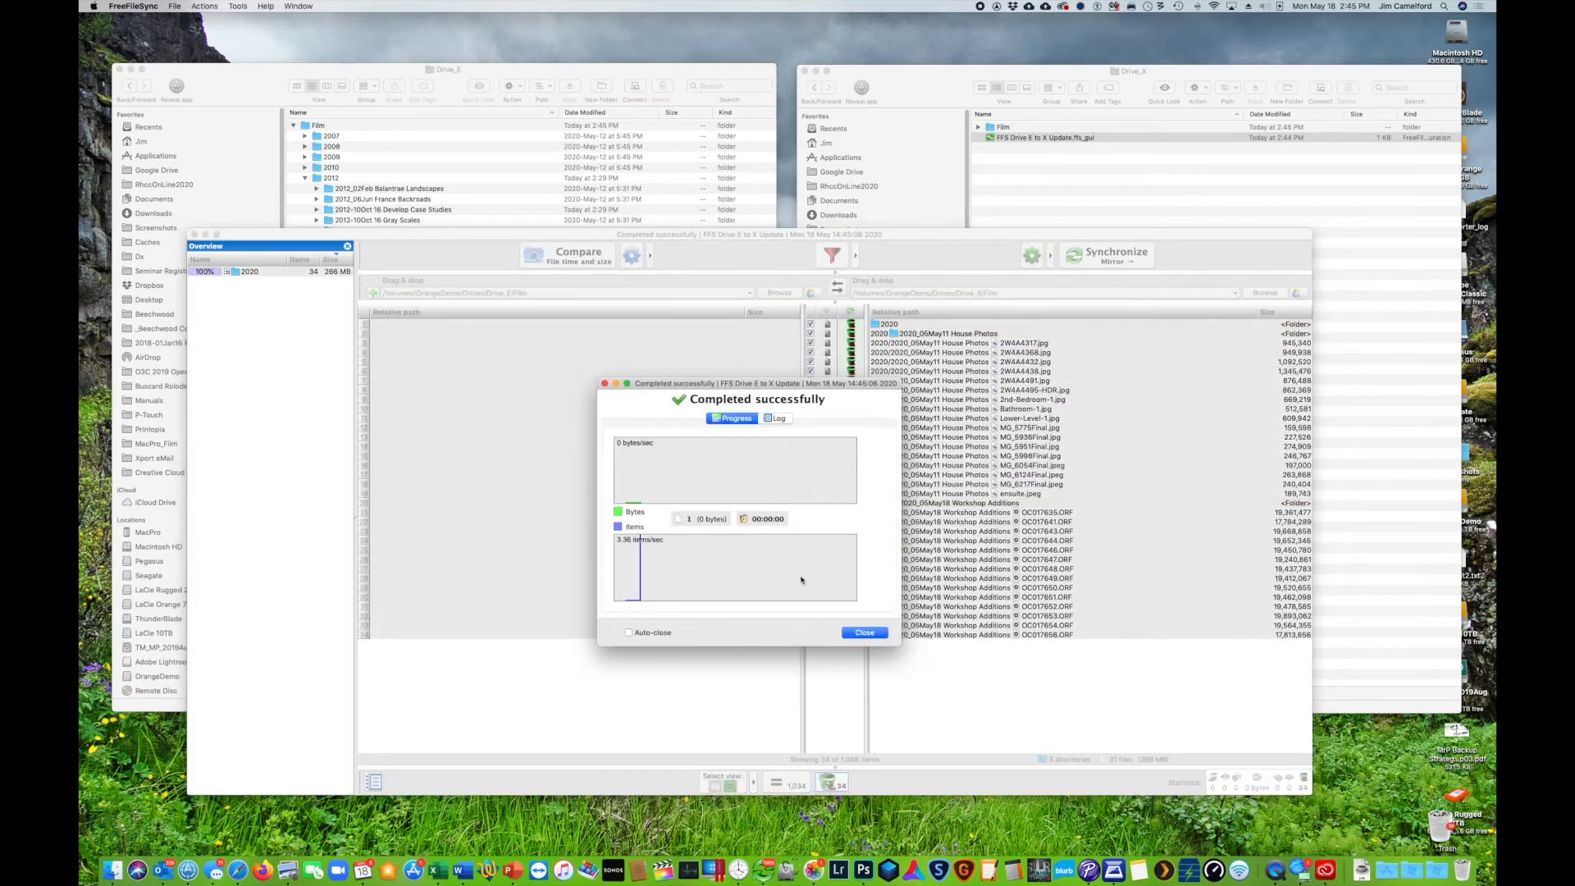
click(873, 635)
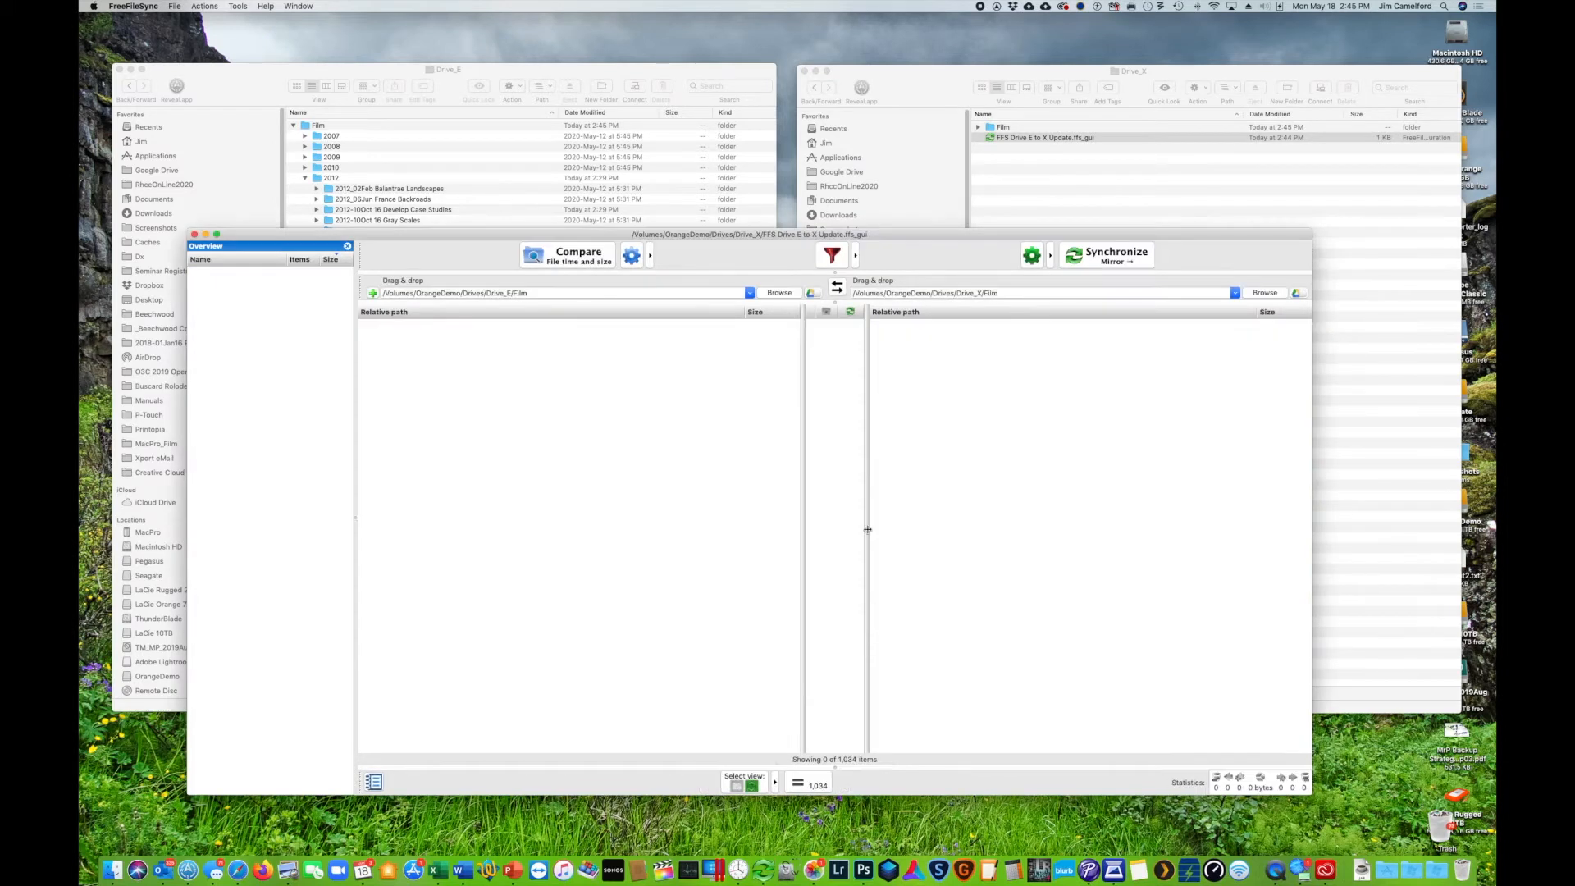
Step: Close FreeFileSync and reopen the FFS Drive E to X Update file to recheck the two Film folders for differences
click(194, 235)
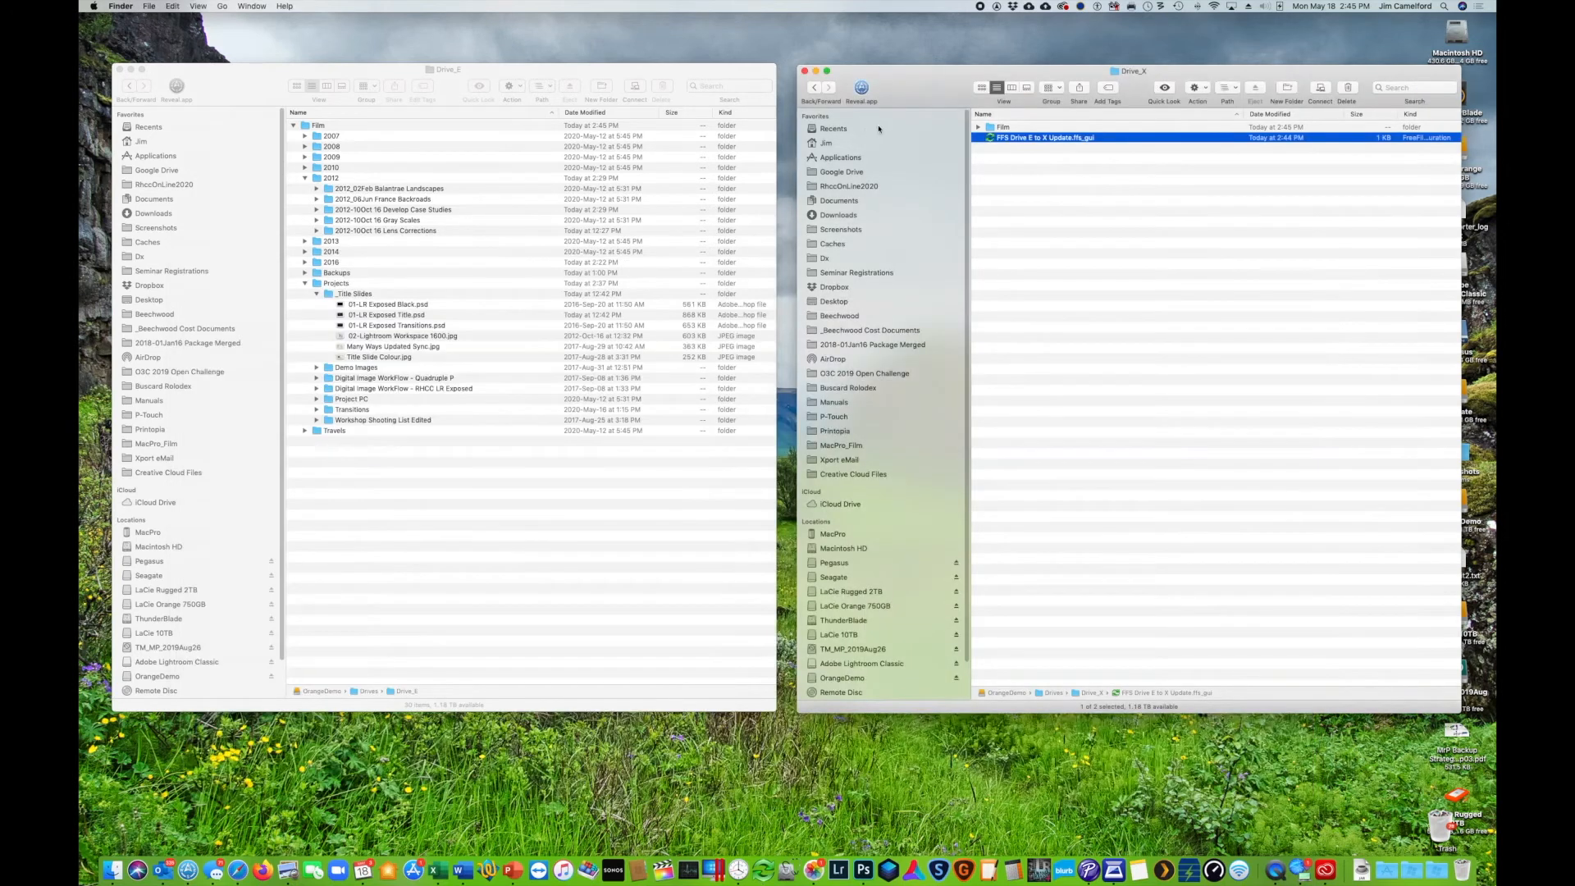
double_click(1002, 137)
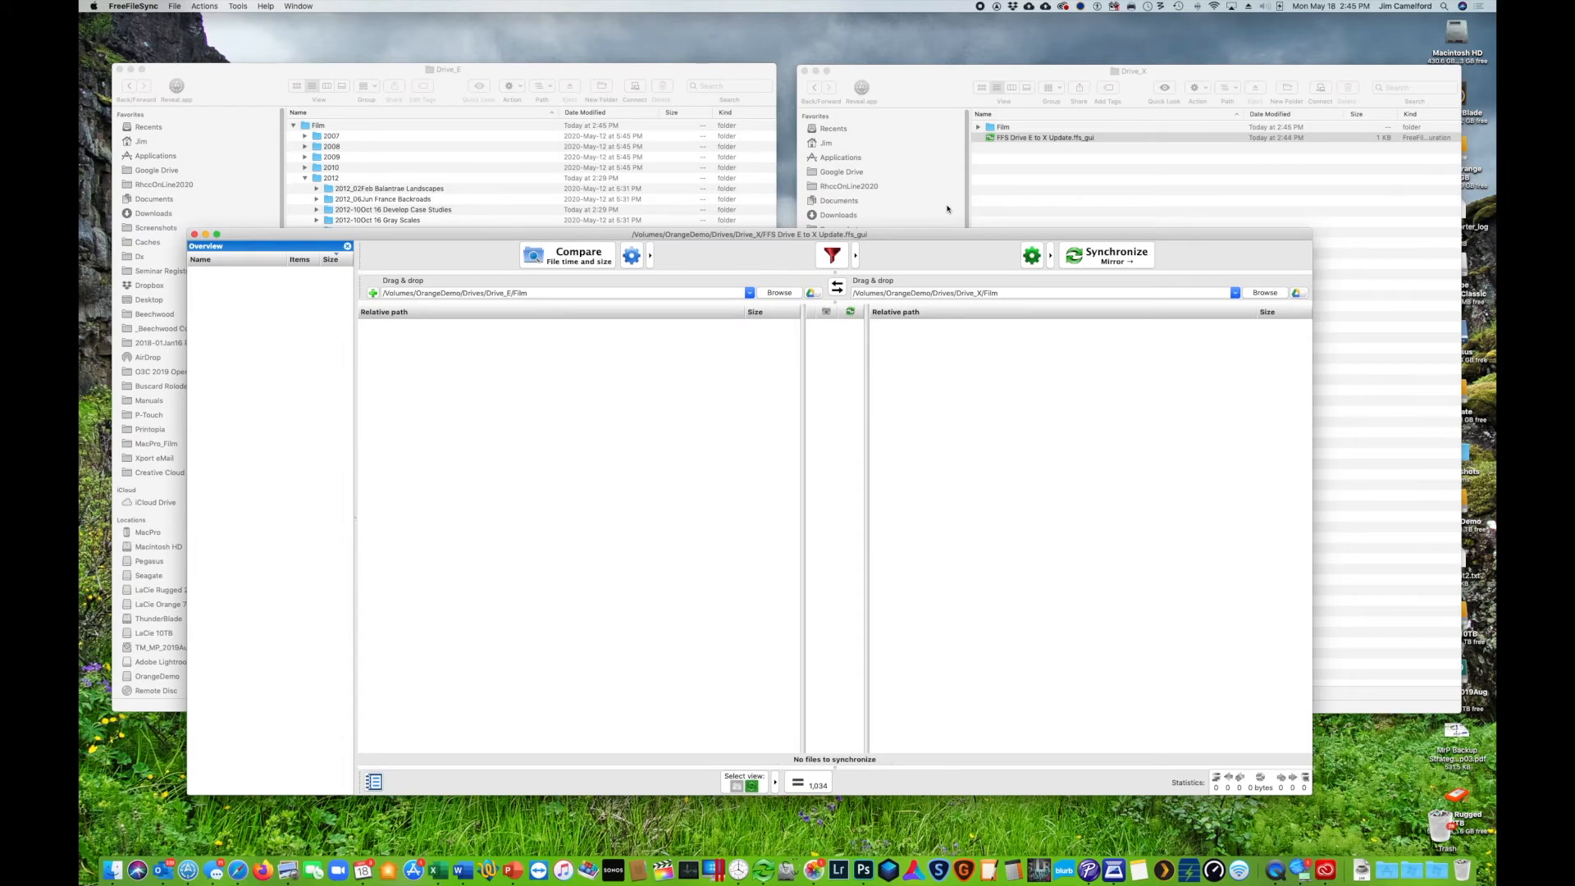
Step: Close FreeFileSync, switch to ChronoSync, and create a new synchronizer task, cancelling its naming prompt
click(195, 234)
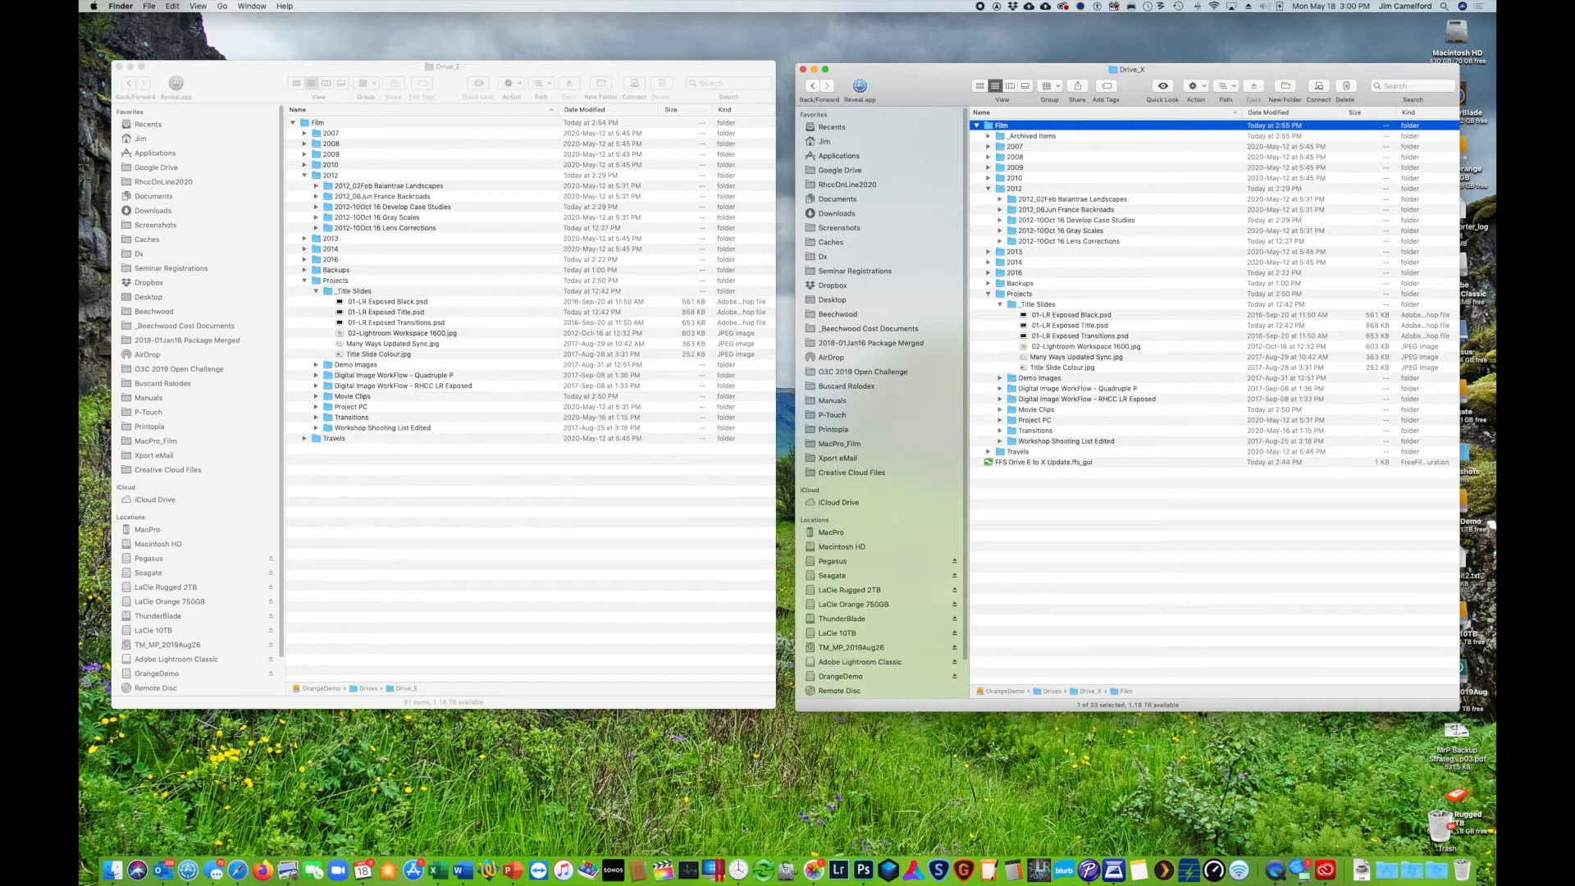
click(763, 870)
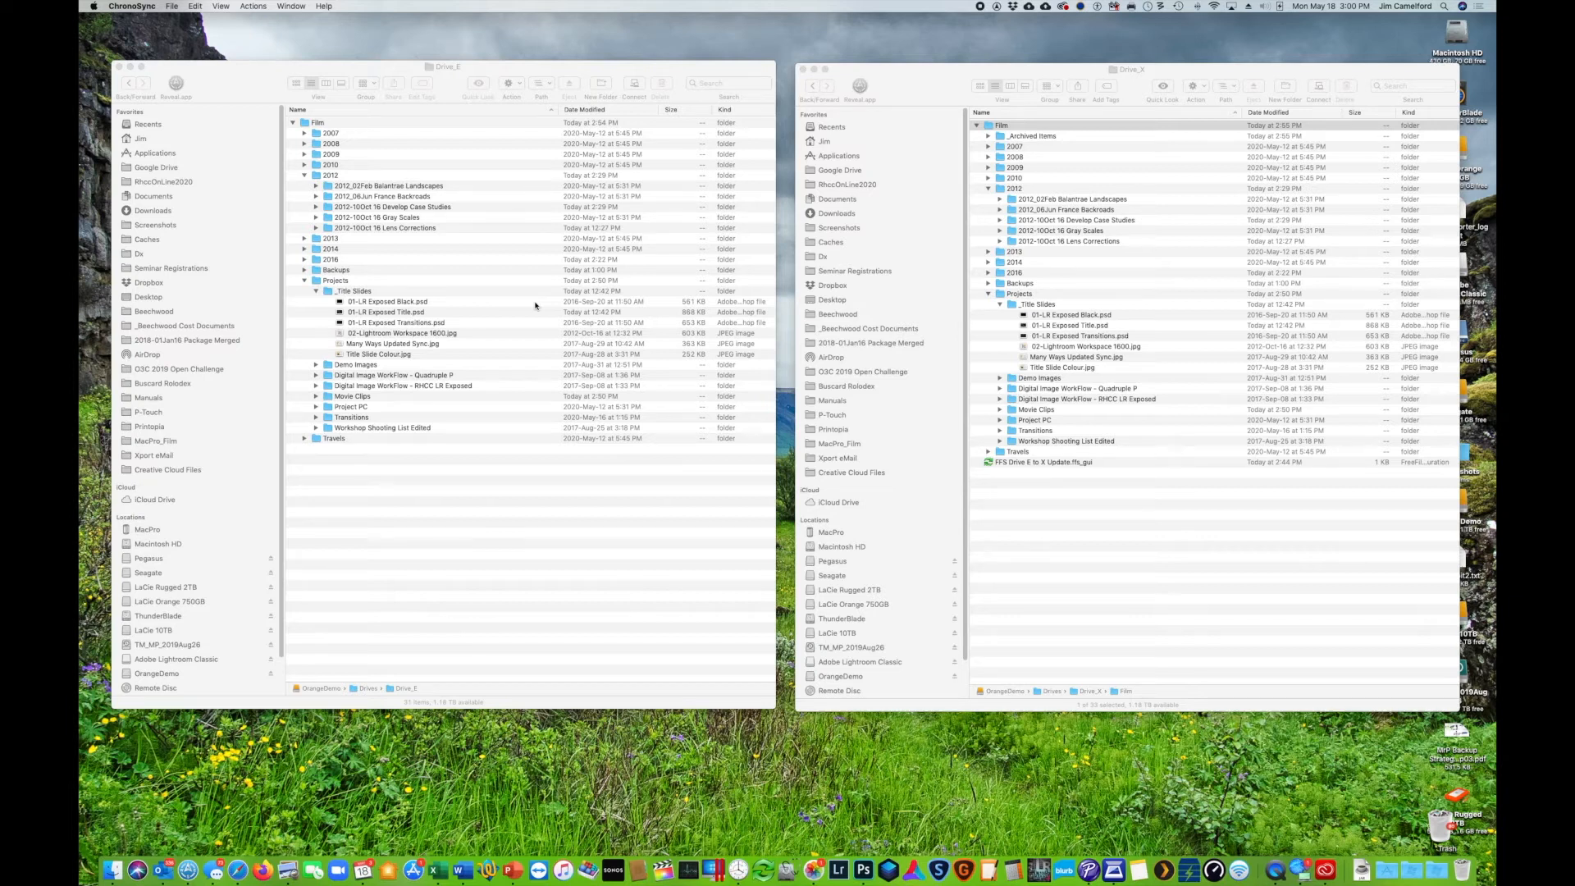
click(172, 5)
mouse_move(247, 19)
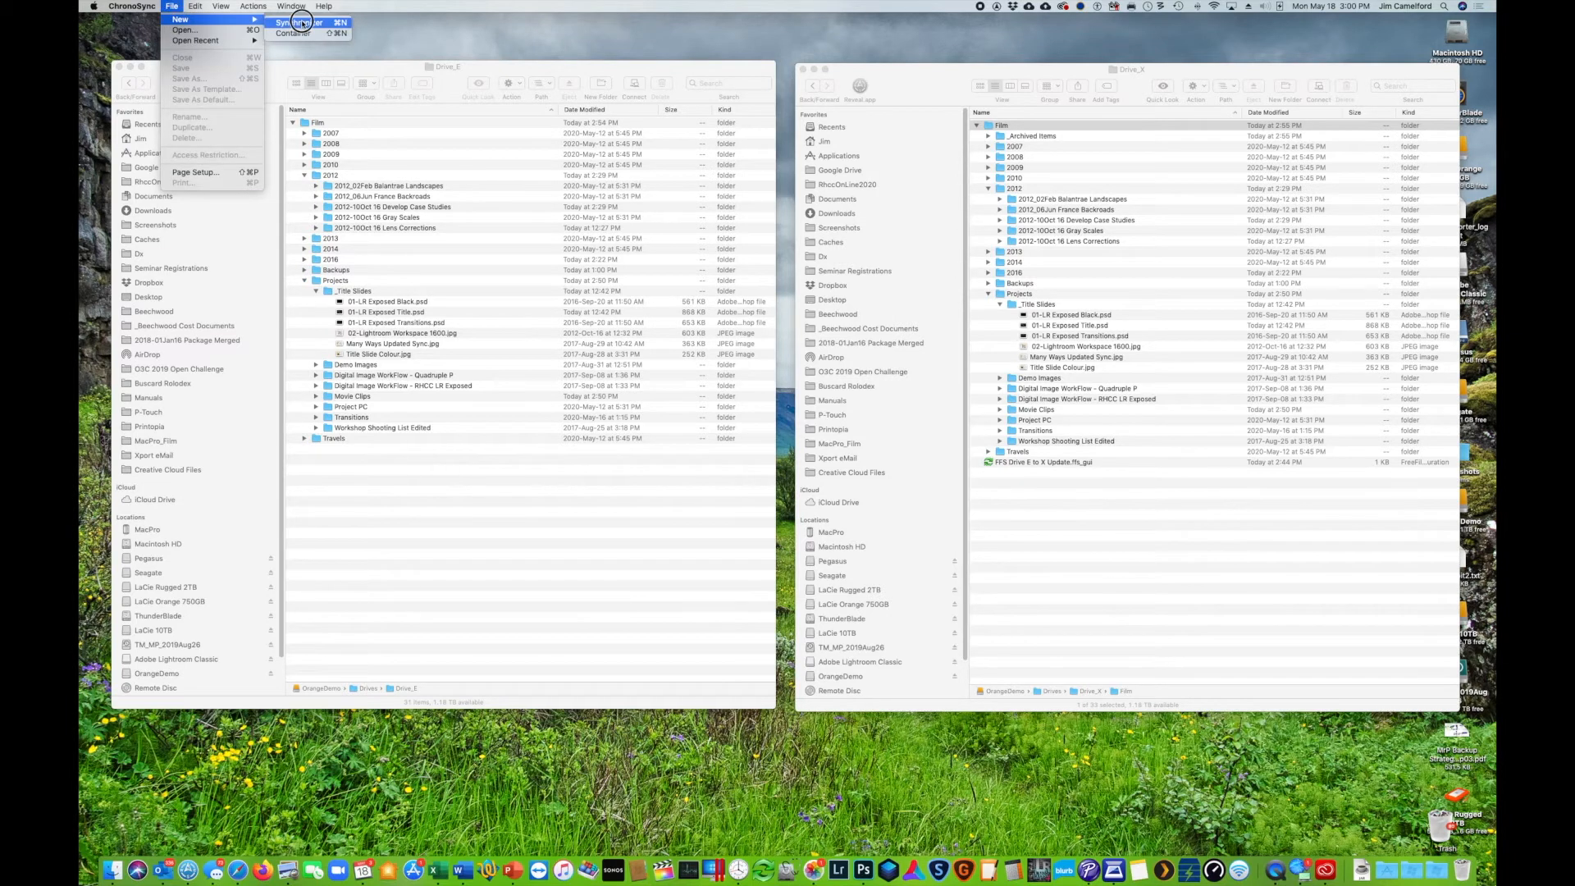
click(301, 22)
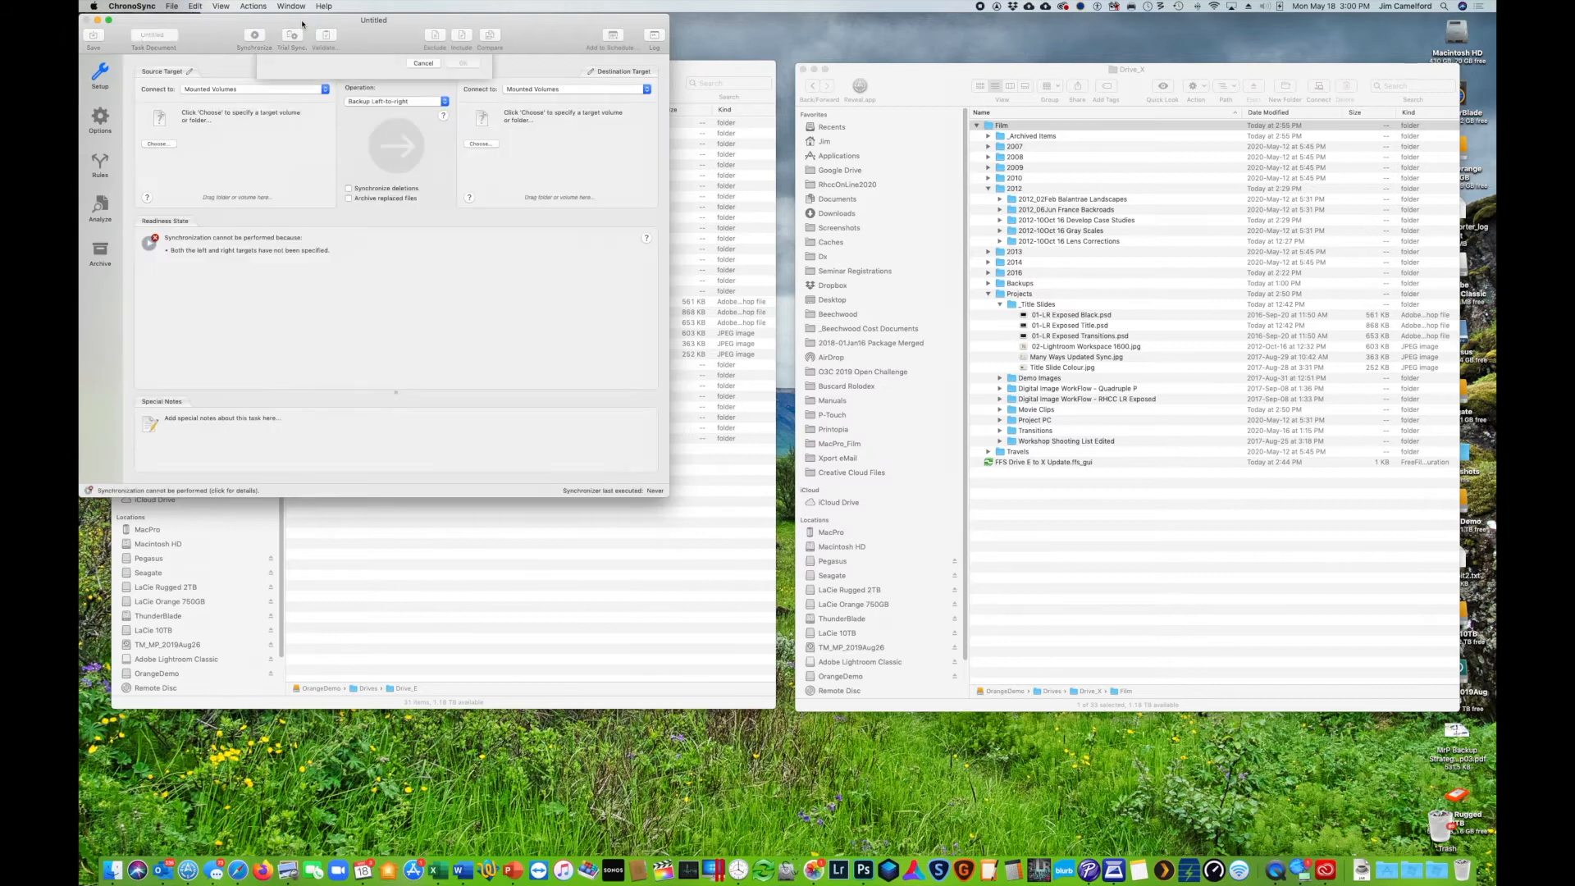
drag(208, 39, 653, 366)
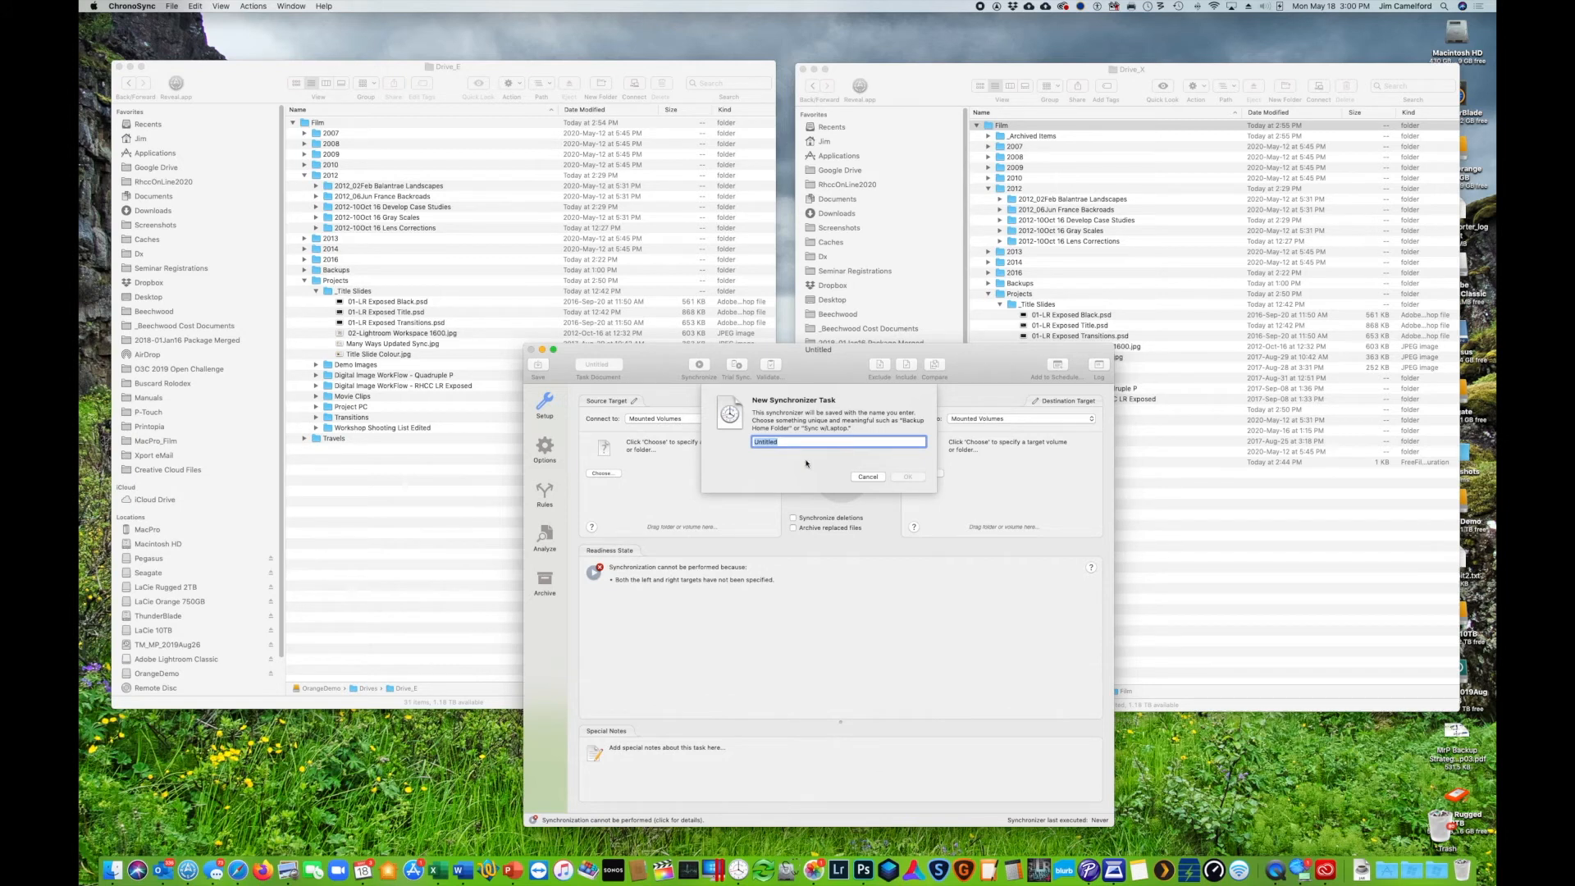
click(869, 478)
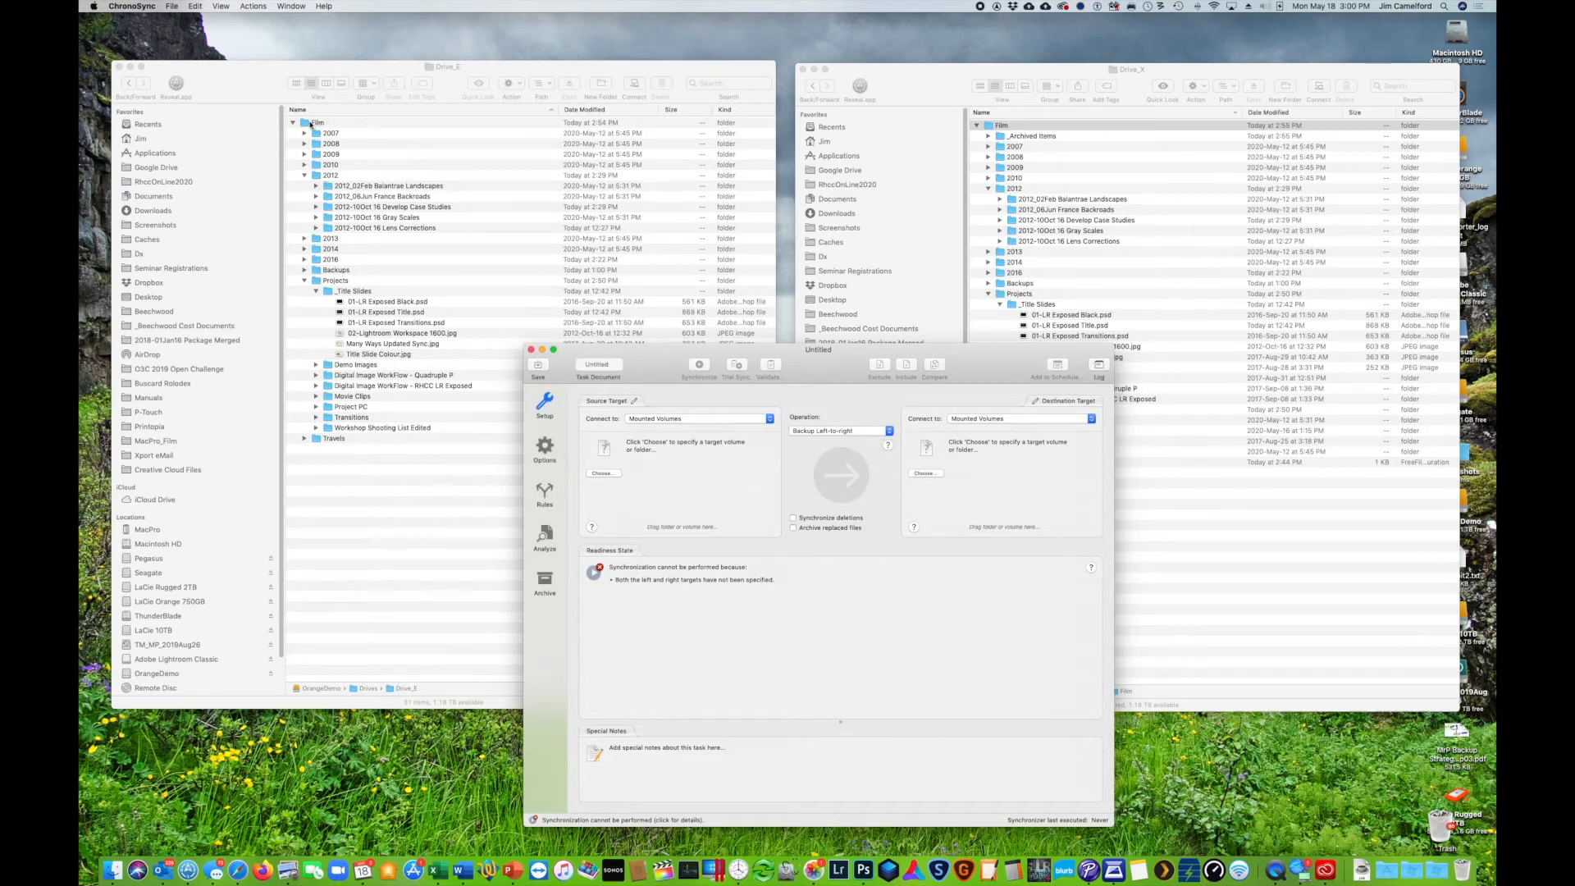
Step: Set Drive_E's Film folder as source and Drive_X's Film folder as destination, using the Mirror Left-to-right operation
drag(304, 121, 674, 484)
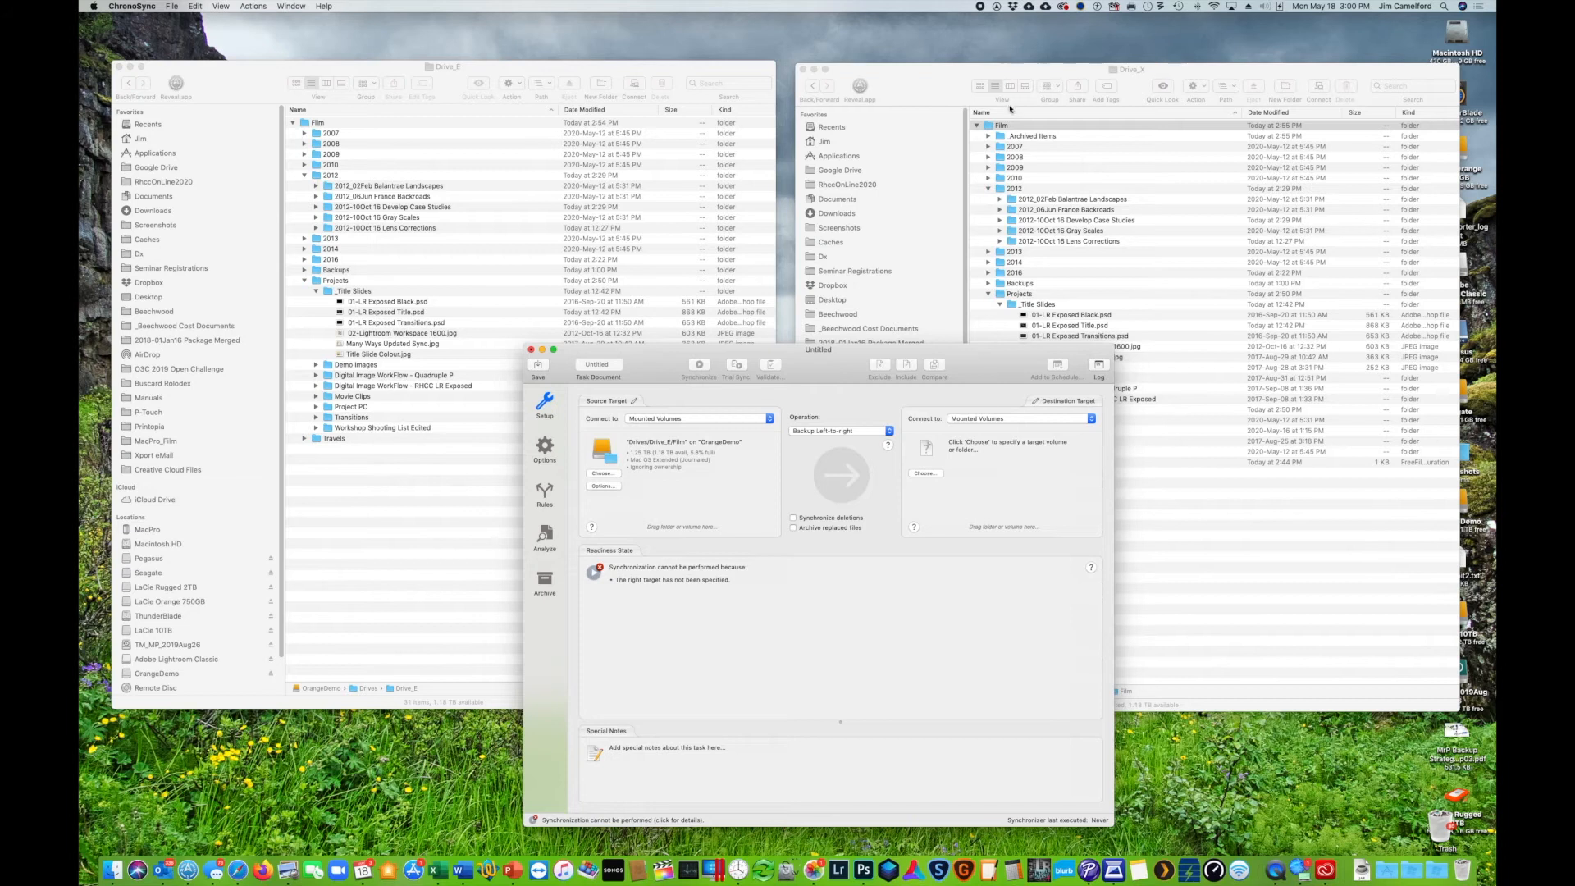
drag(990, 125, 1010, 476)
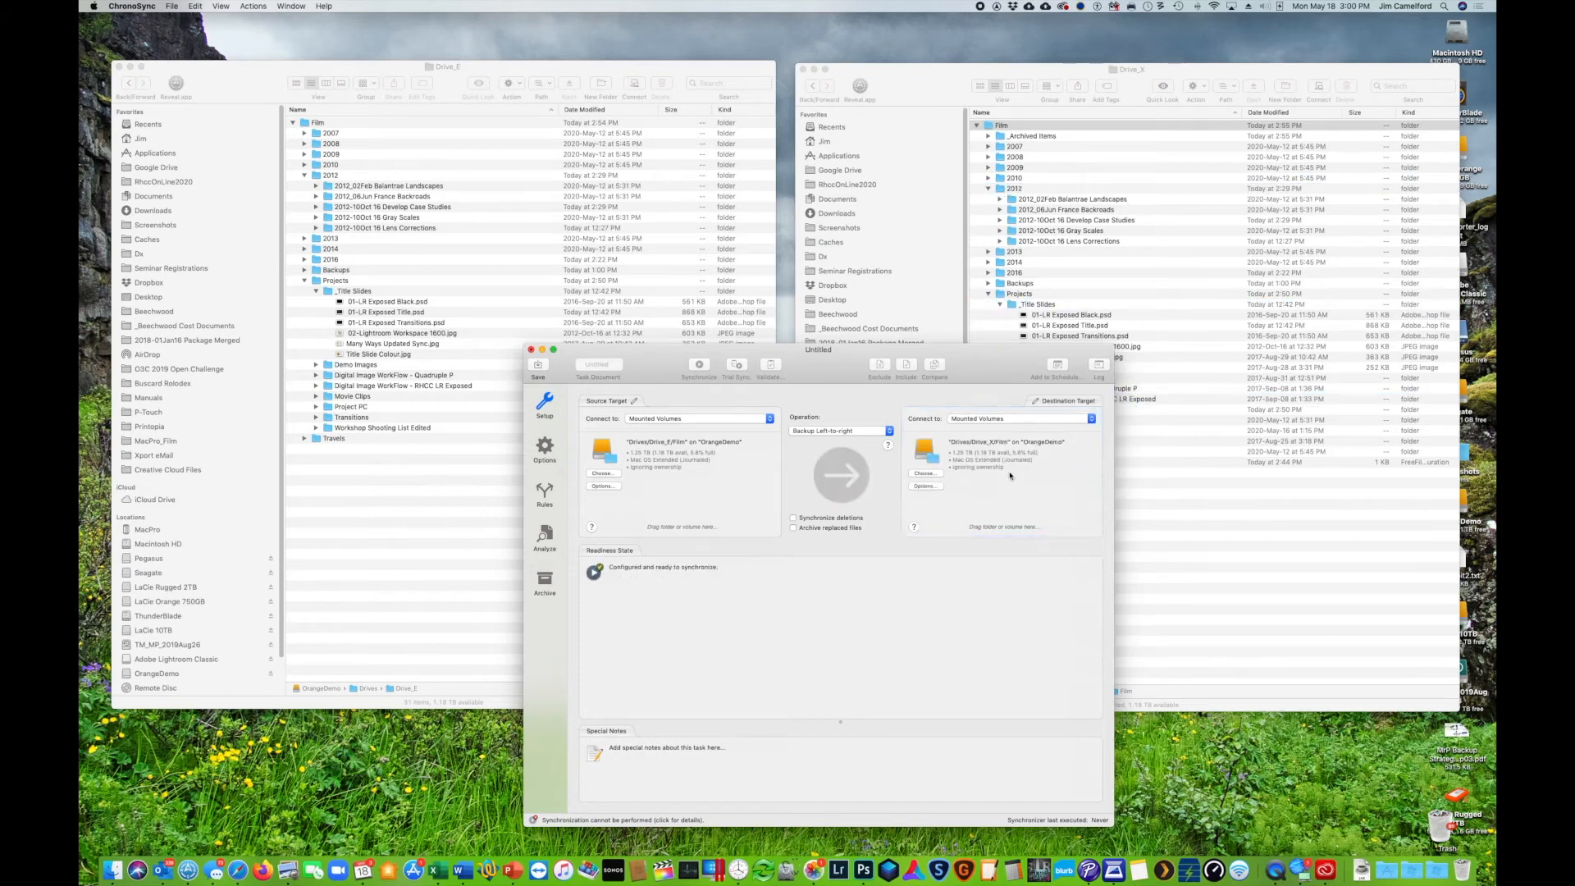
click(804, 433)
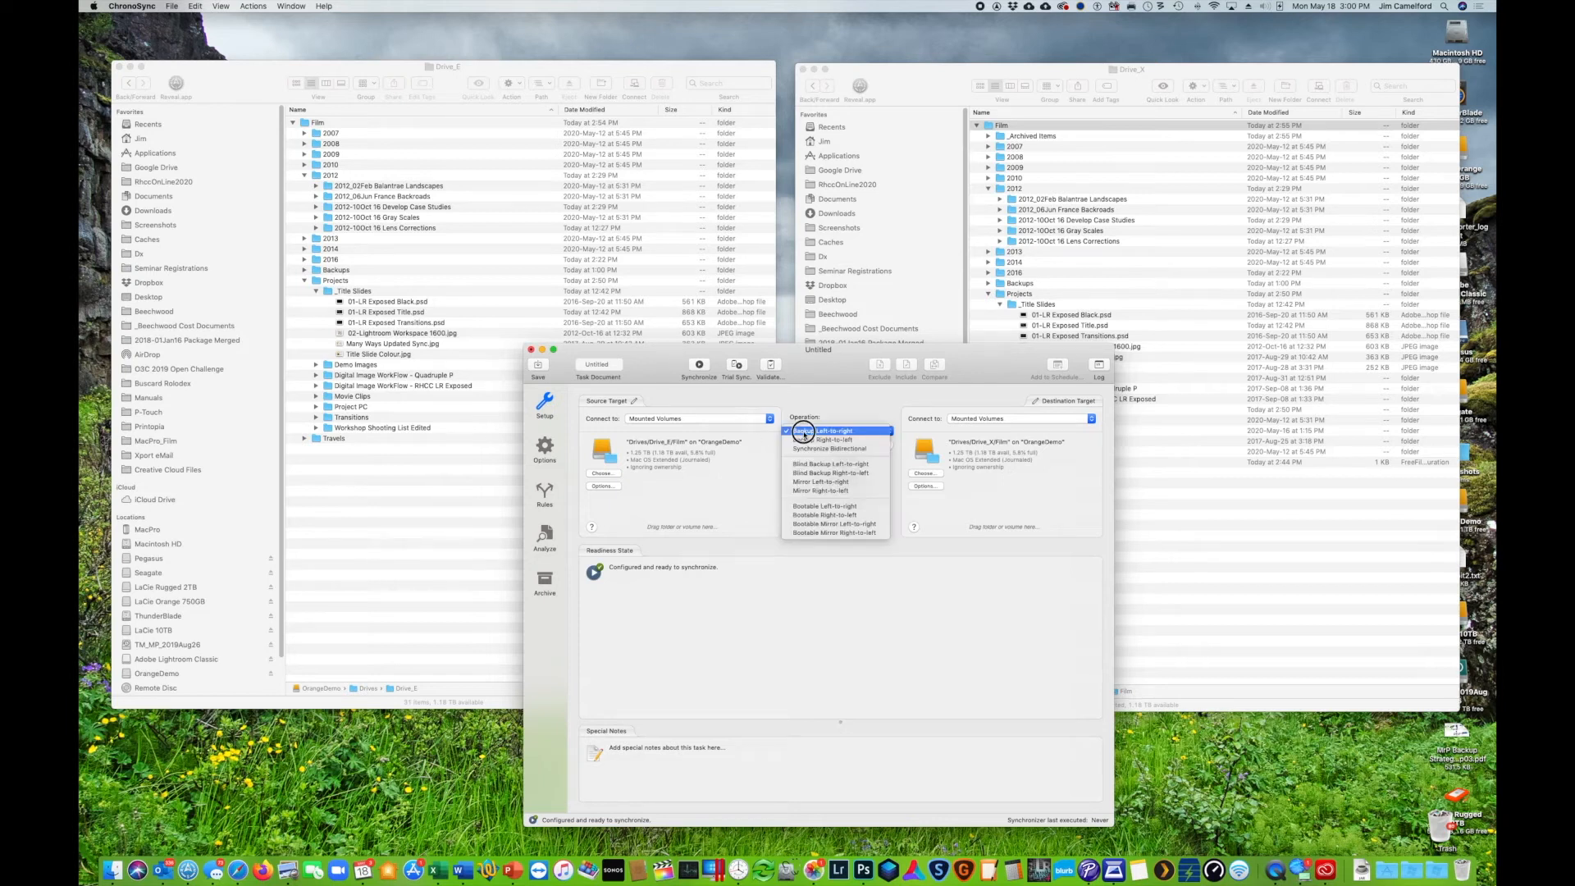
click(806, 482)
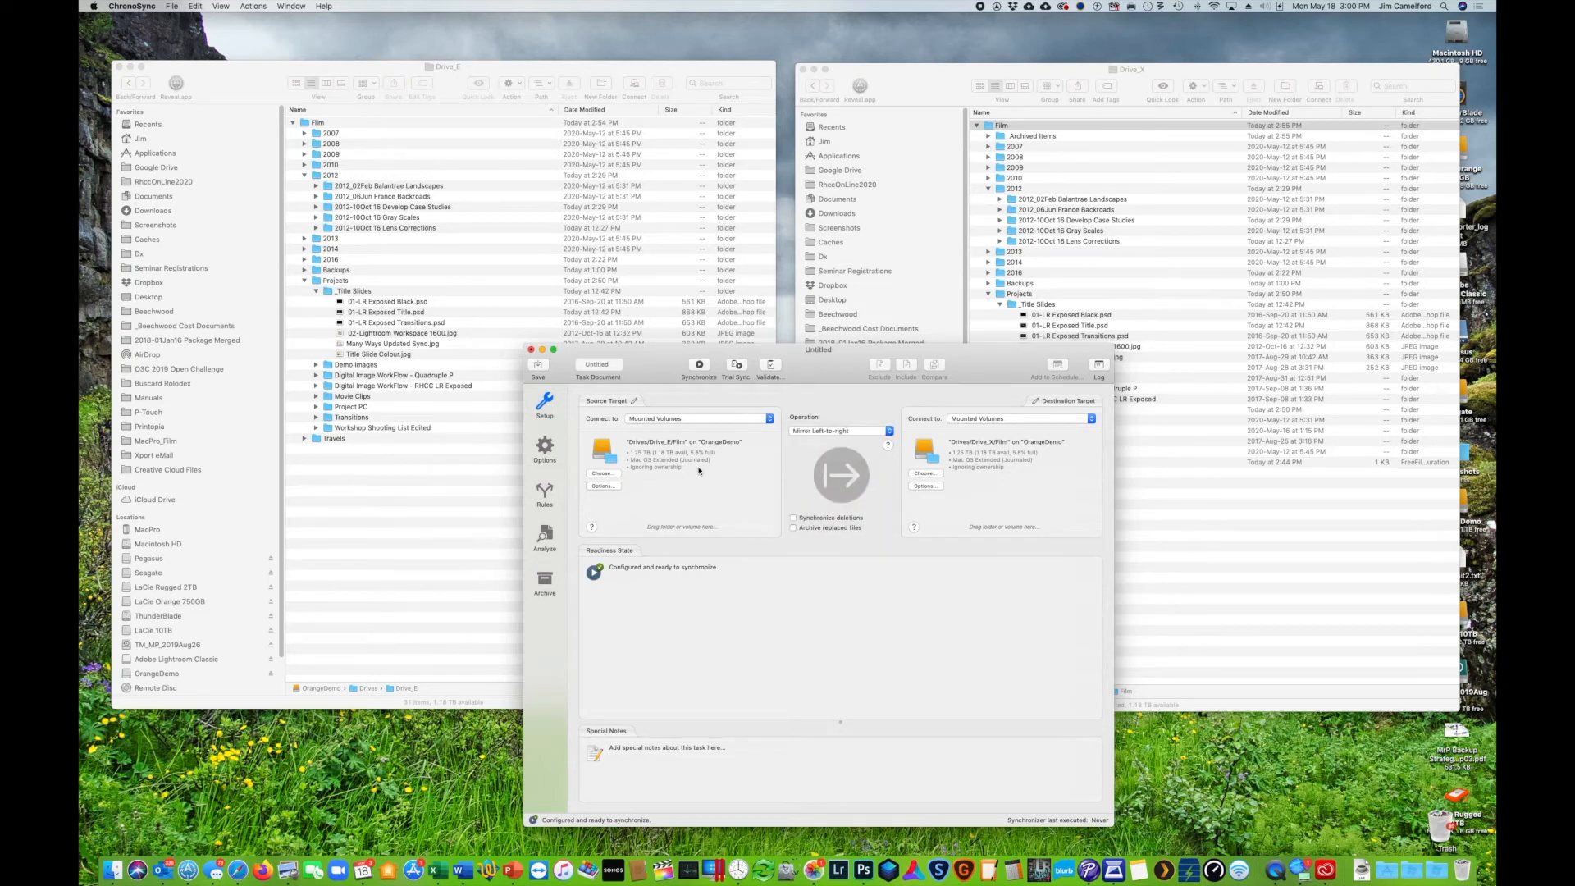
Step: Enable synchronizing deletions and archiving replaced files, and run a trial sync, closing its report
click(810, 518)
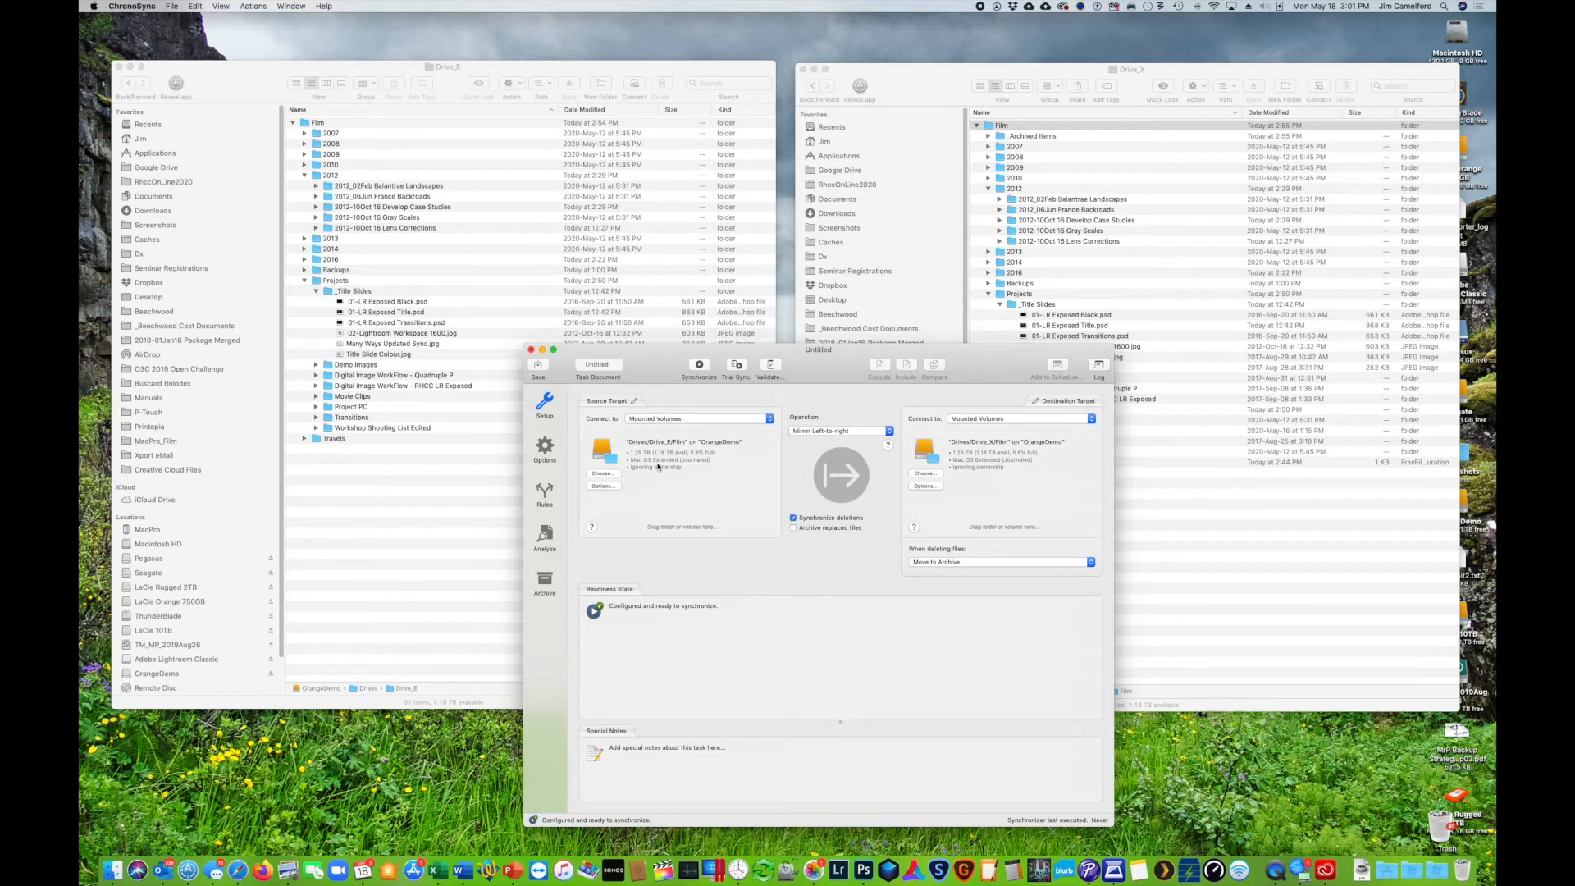
click(793, 527)
click(737, 367)
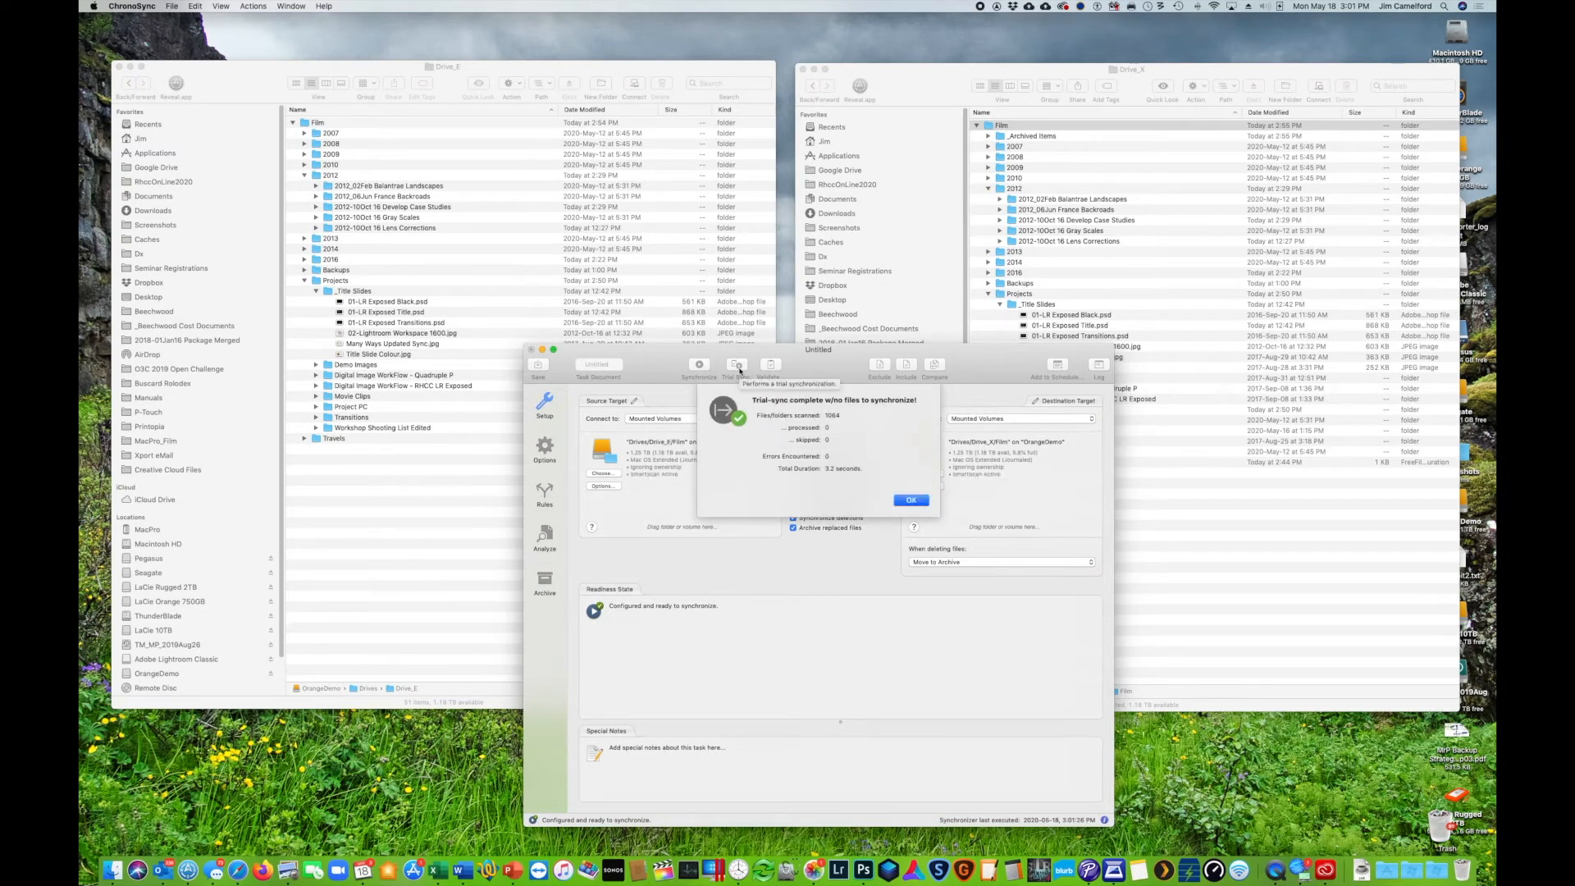
click(919, 501)
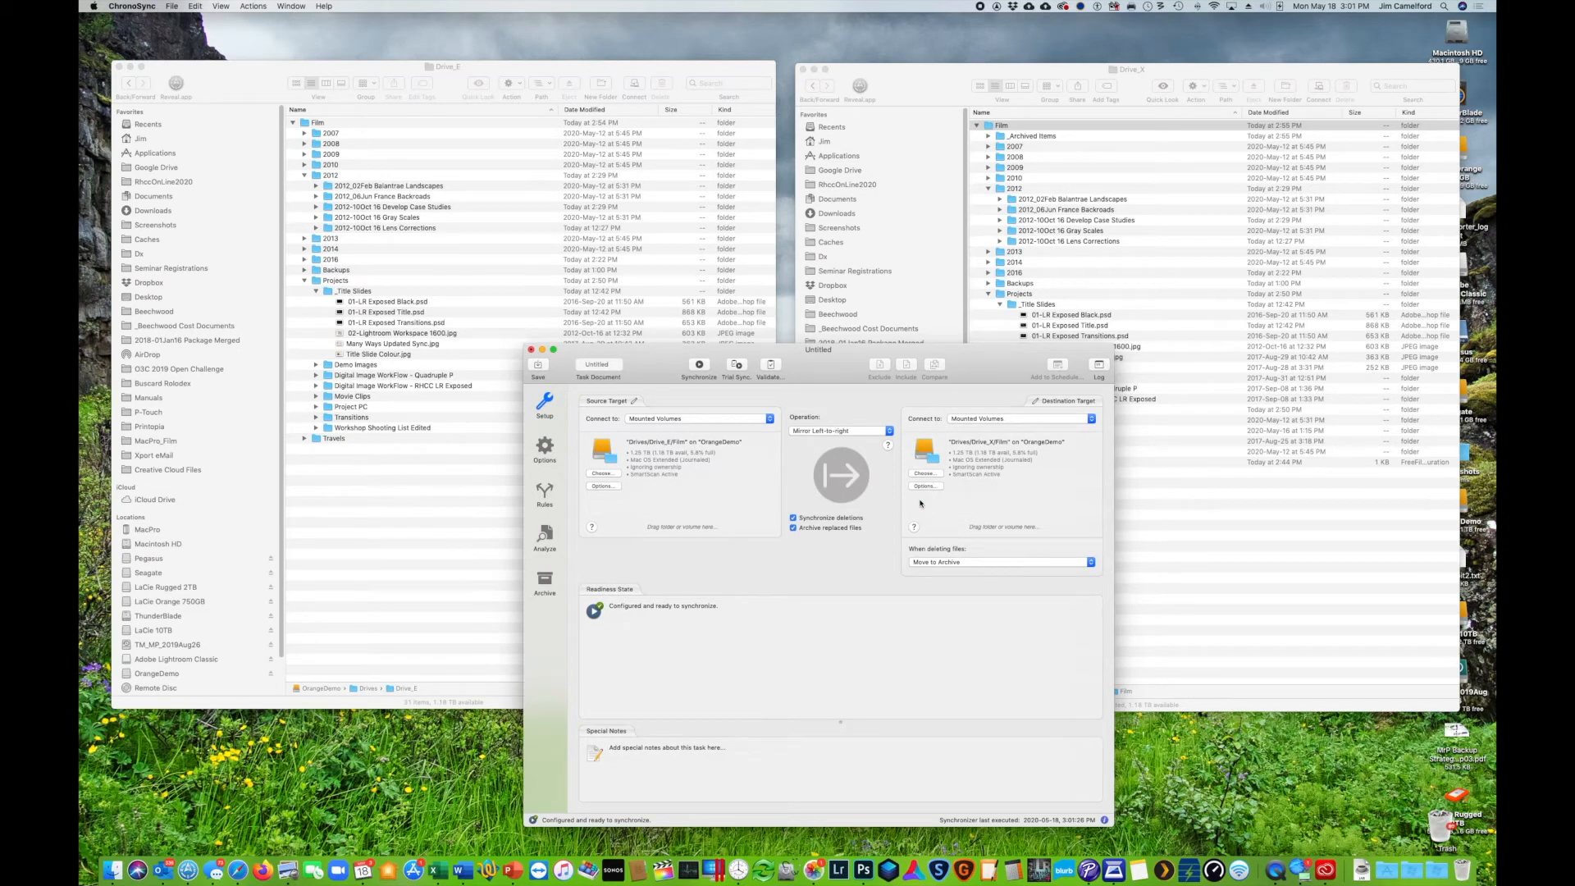
Step: Switch to Finder's Drive_E window and bring up the OrangeDemo window alongside it
click(253, 84)
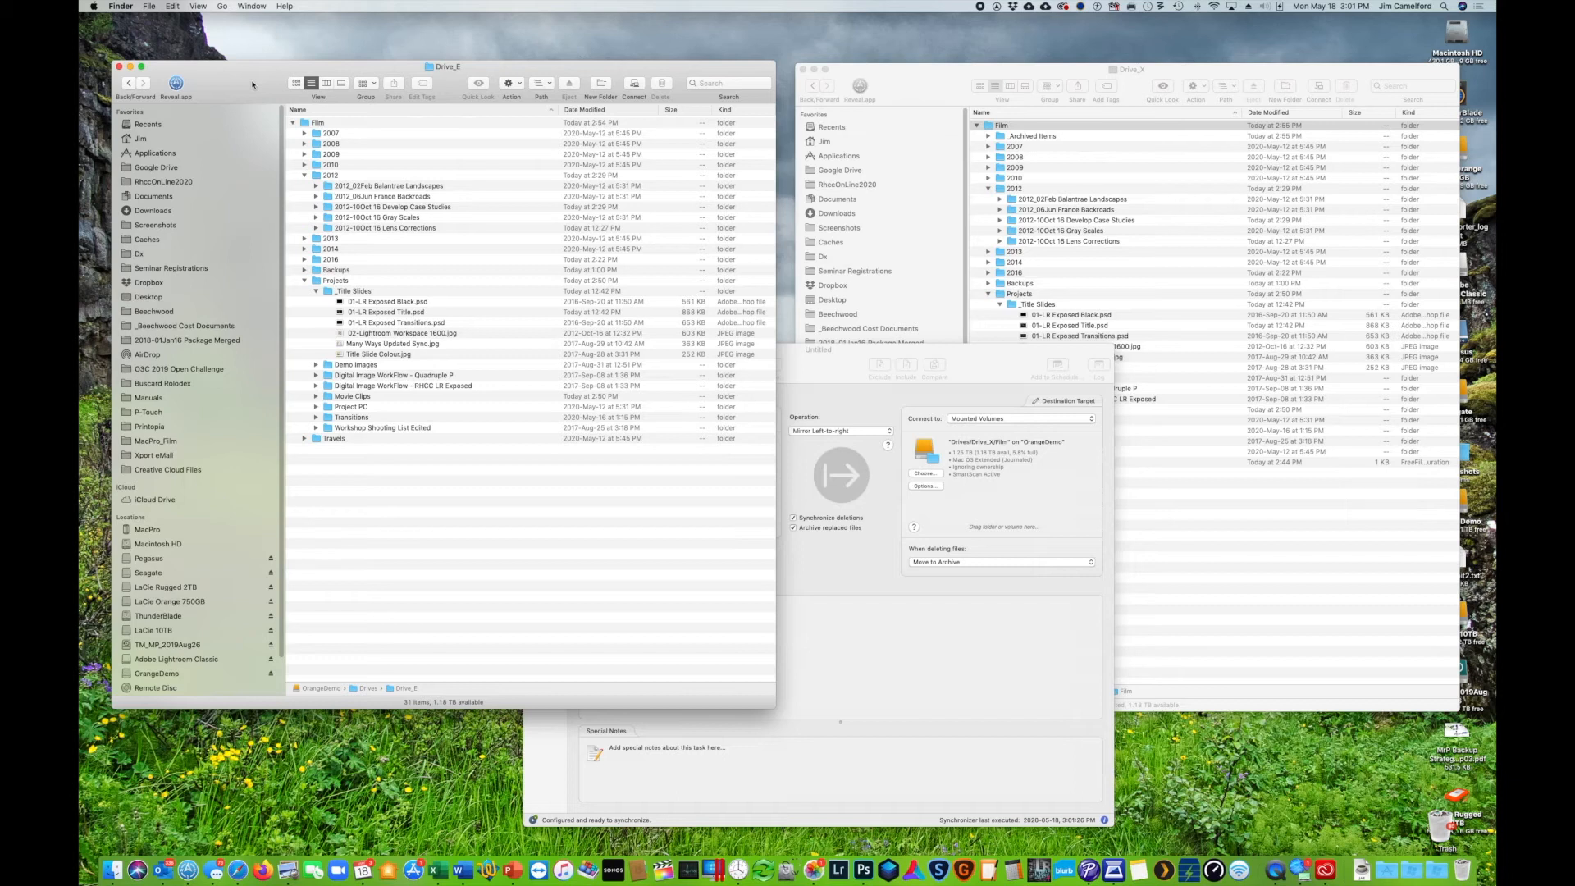
right_click(116, 864)
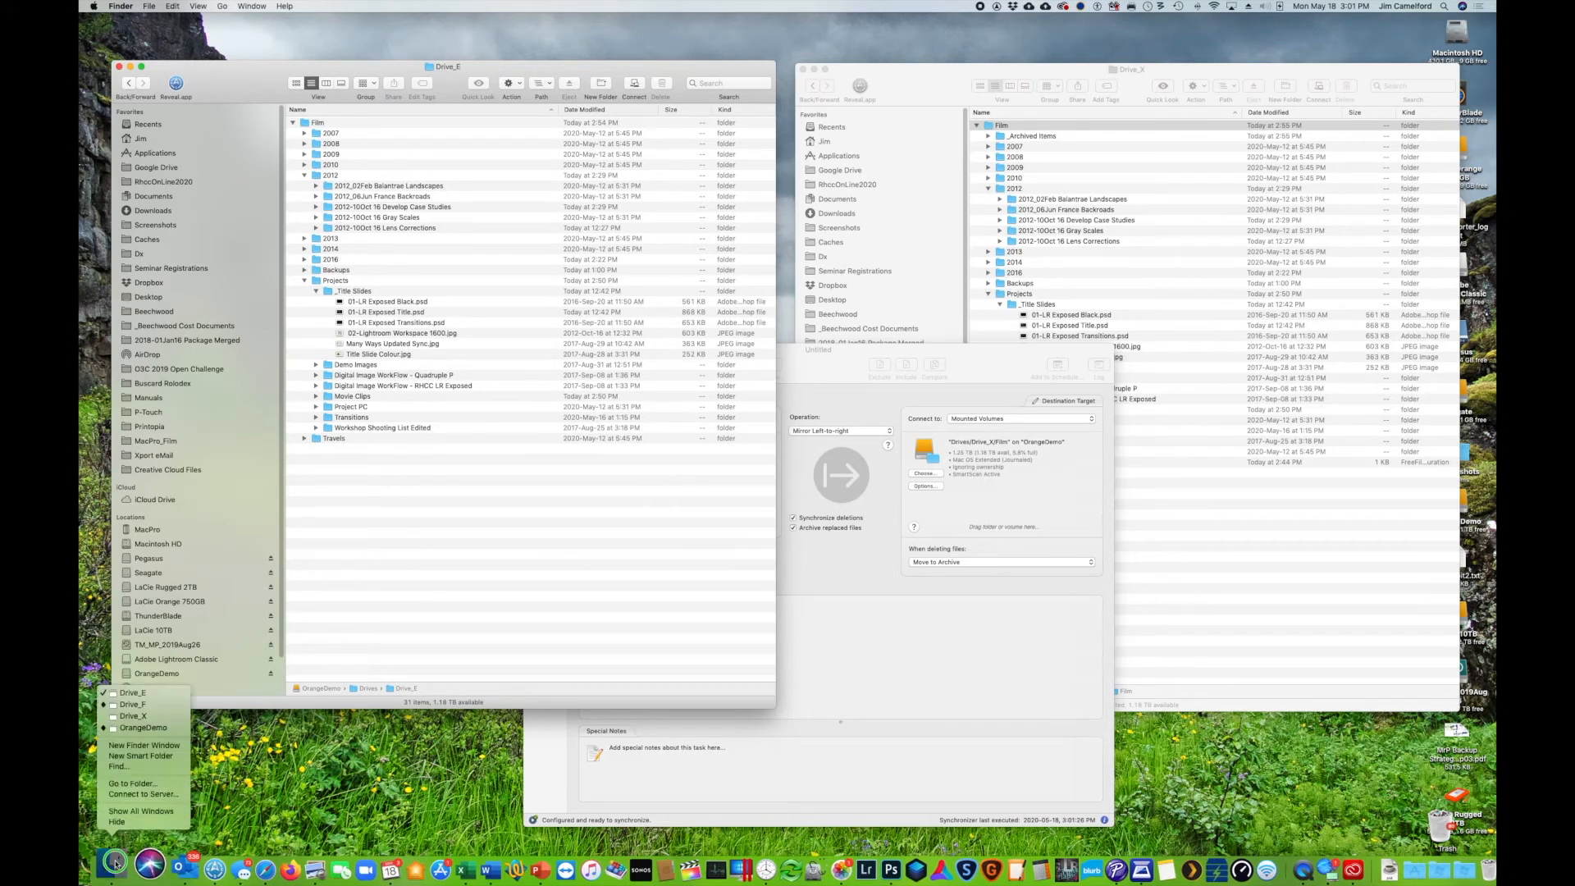
click(172, 731)
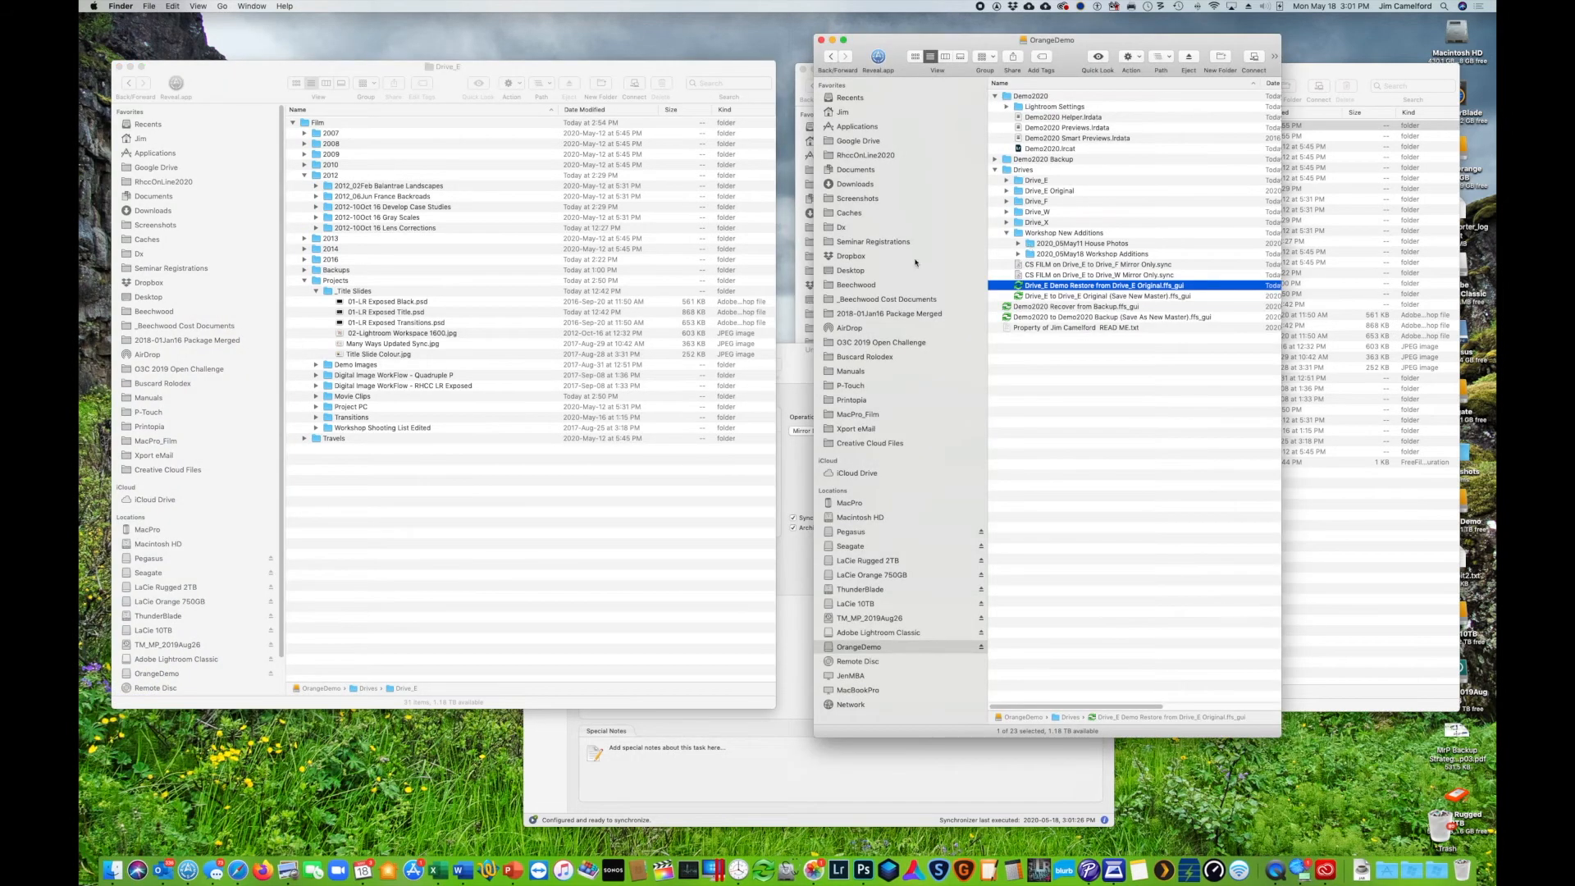
Step: Create a folder named 2020 in Drive_E and move it into the Film folder
right_click(323, 516)
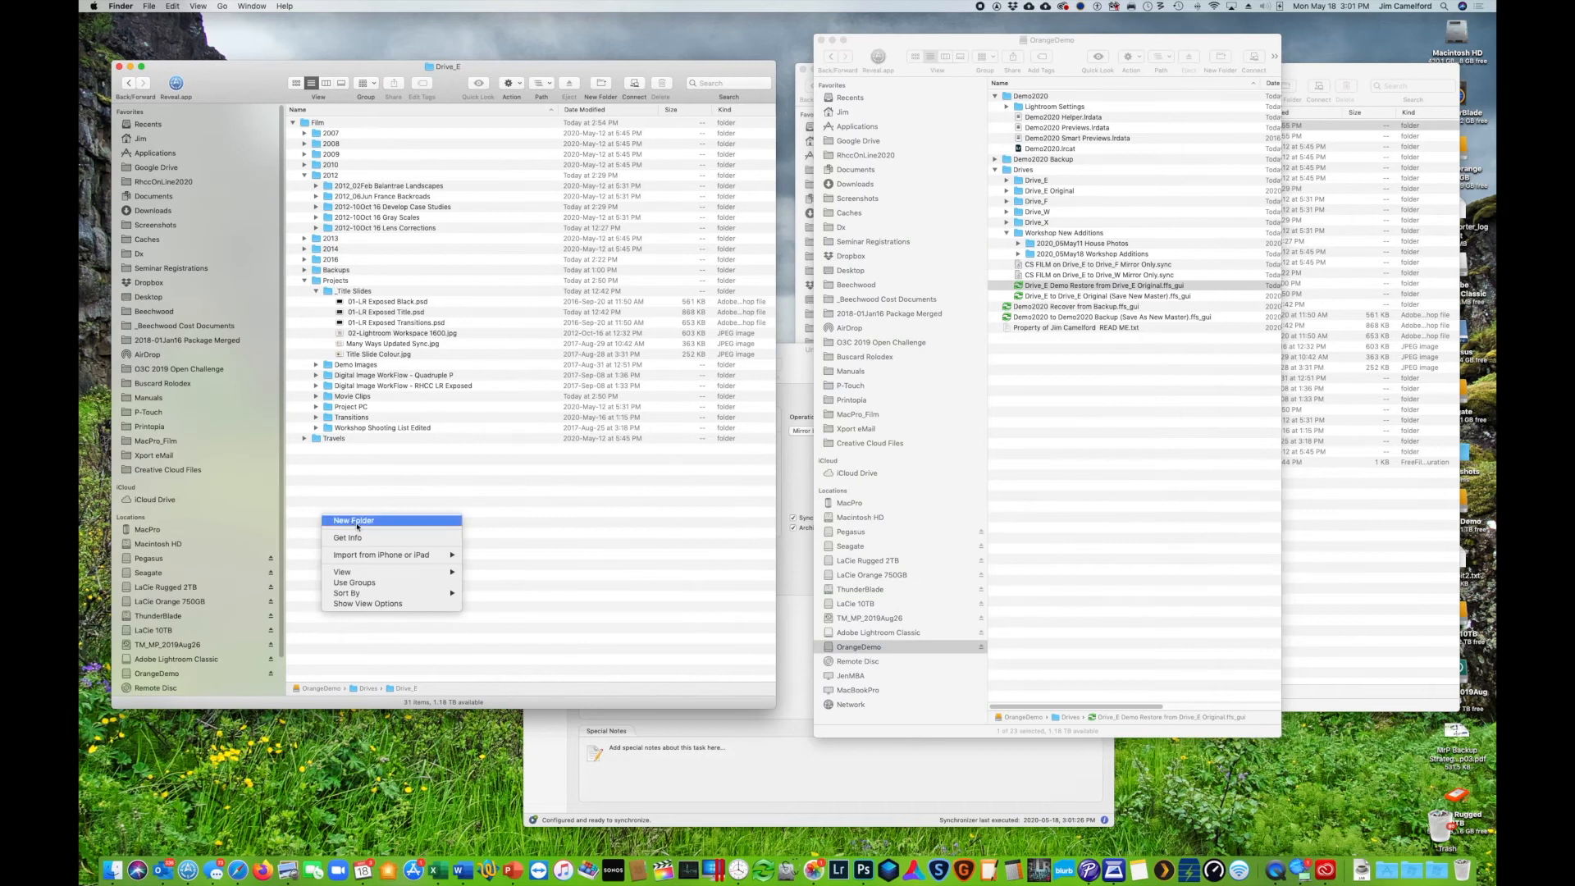
click(354, 521)
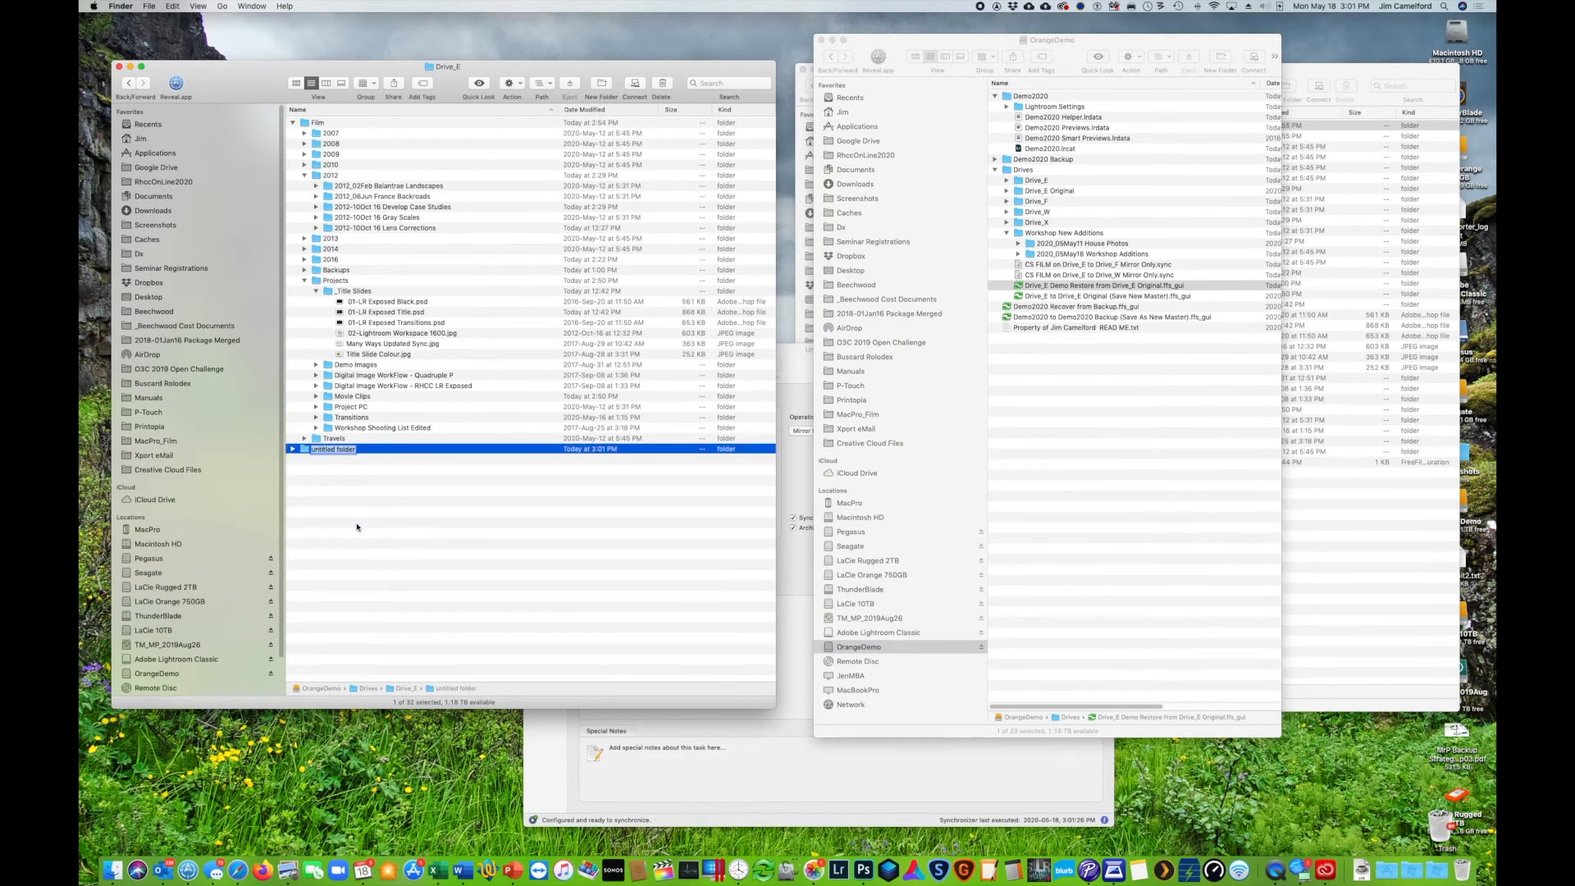
text(2020)
key(Return)
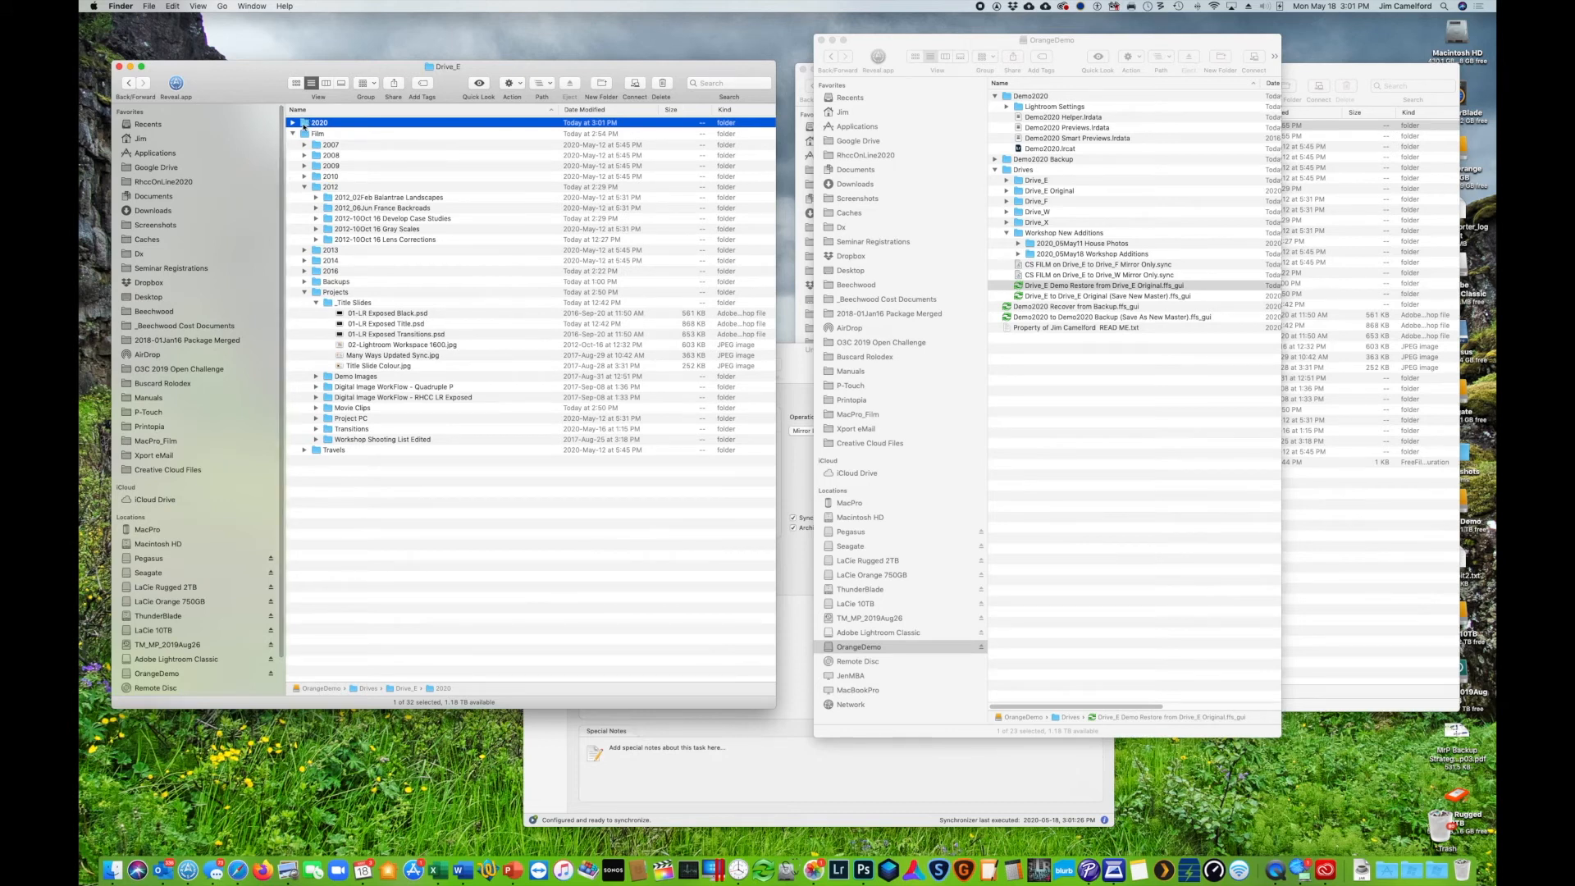
drag(310, 123, 332, 134)
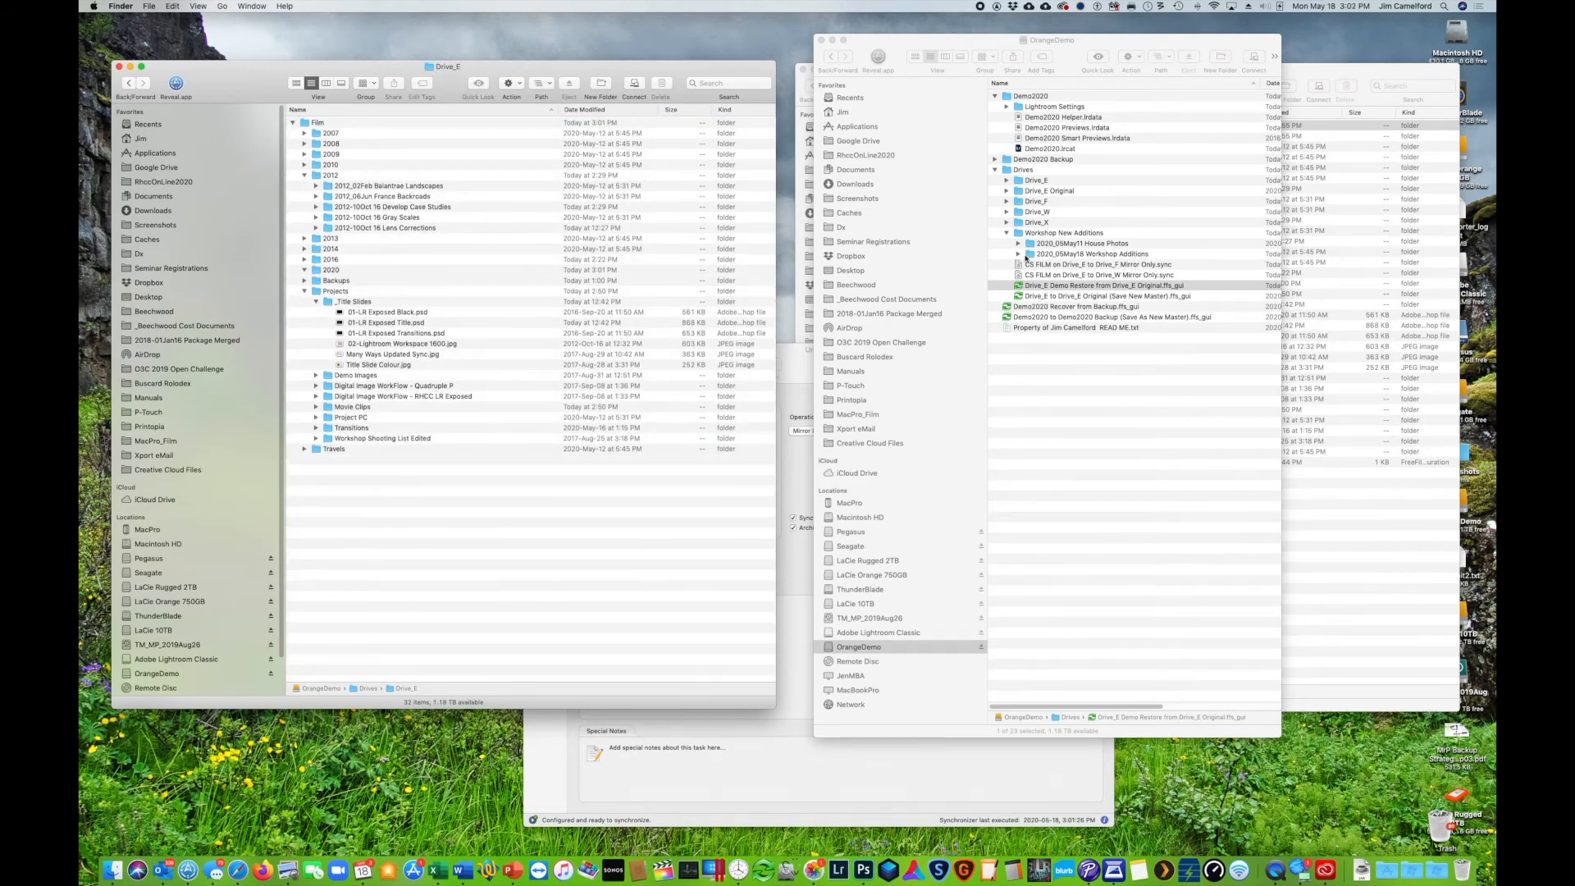
Step: Copy 2020_05May11 House Photos and 2020_05May18 Workshop Additions from Workshop New Additions into Film's 2020 folder on Drive_E
click(1029, 245)
click(1030, 244)
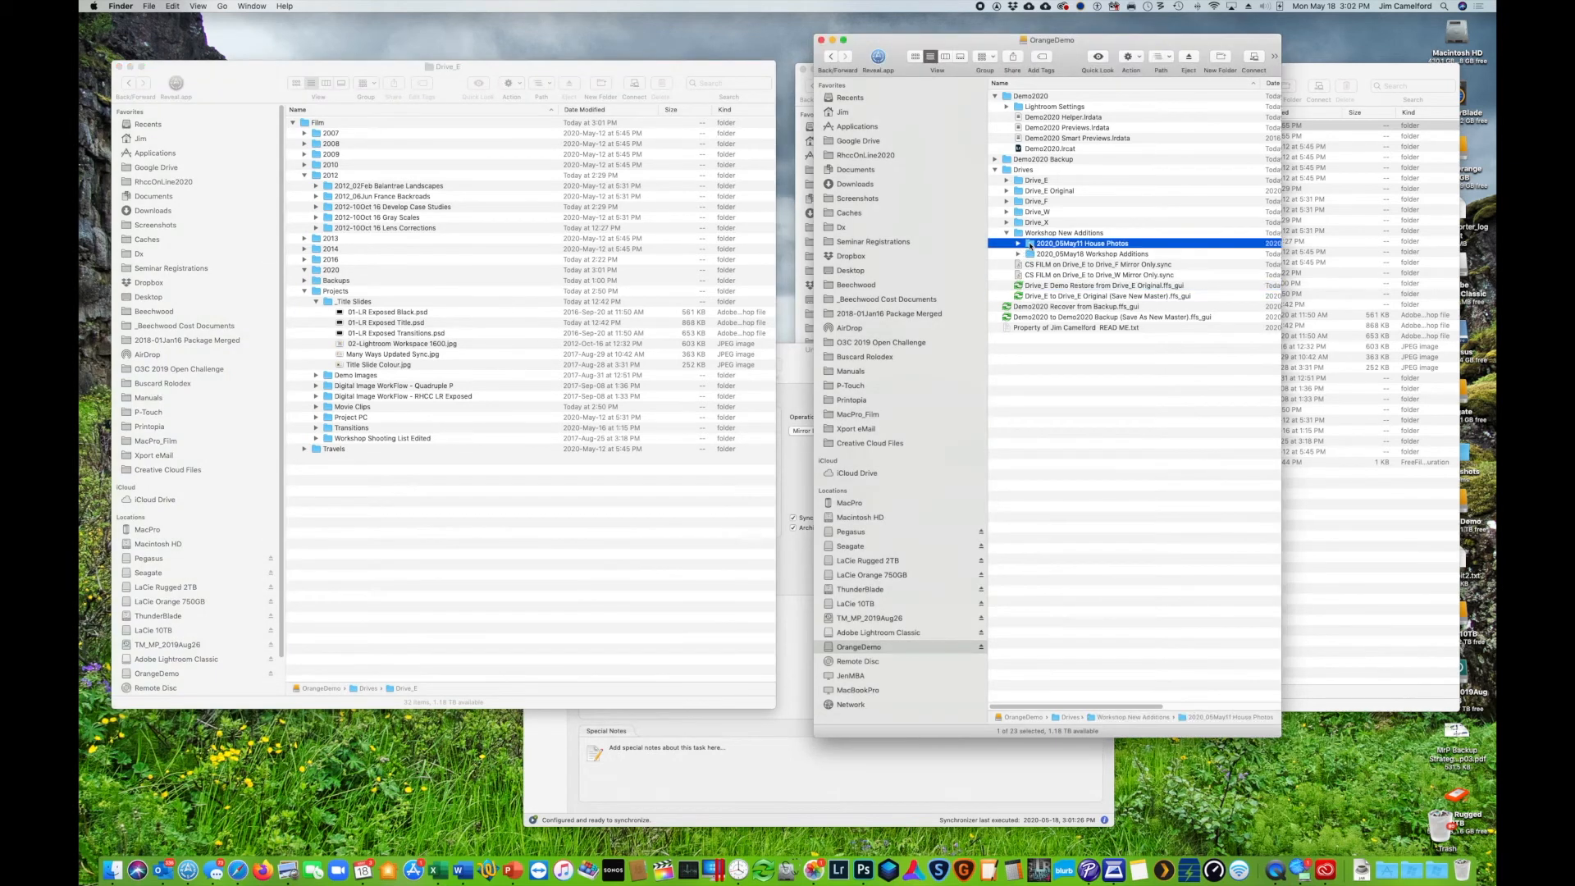
shift+click(1033, 255)
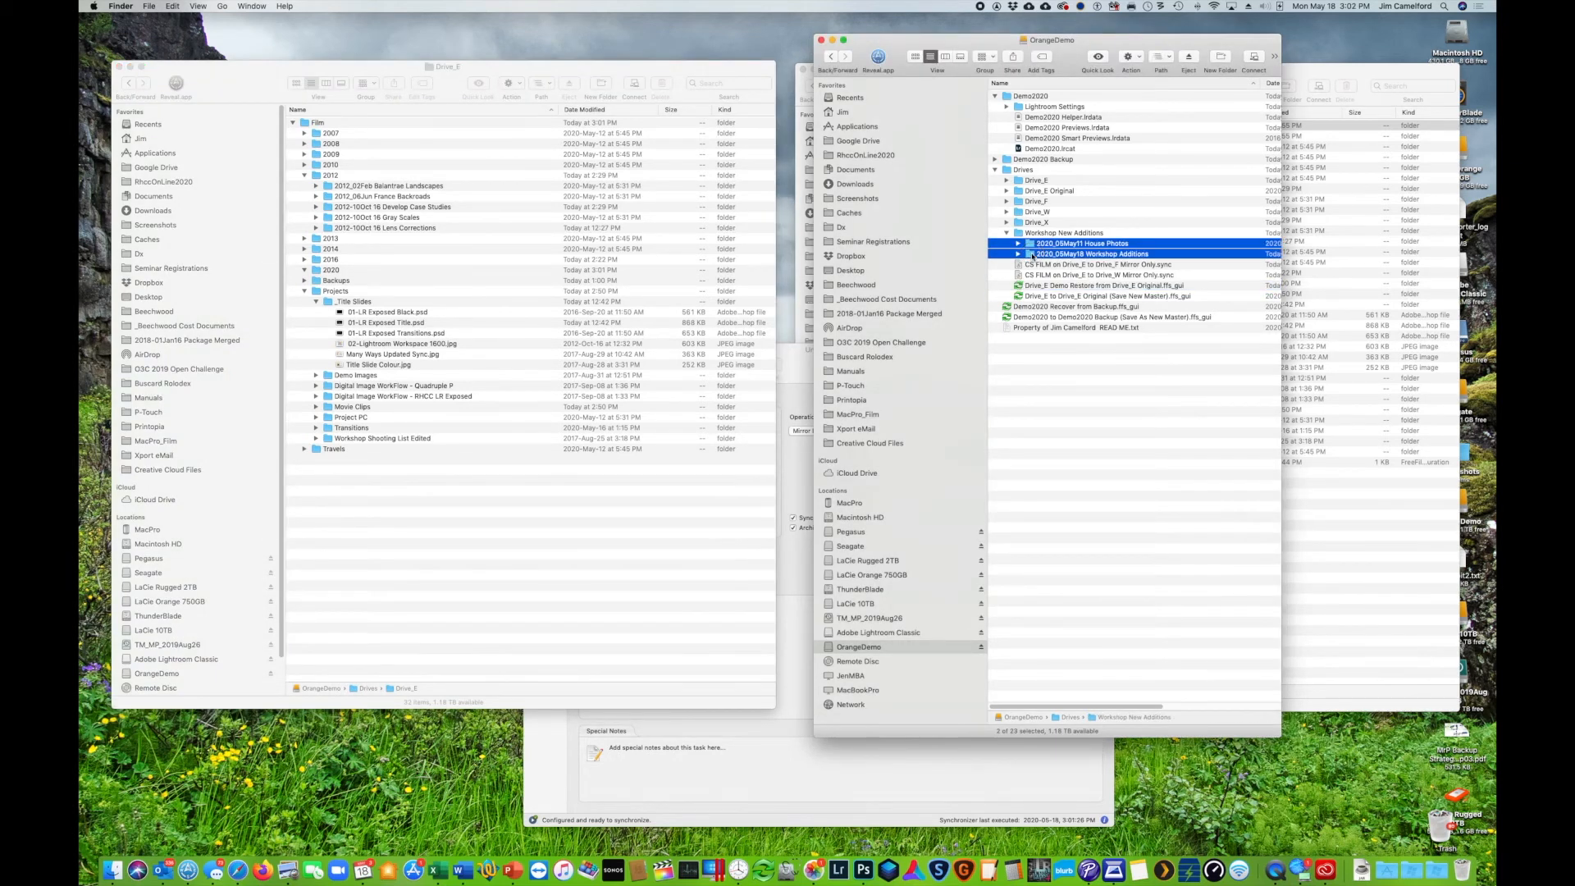
drag(1032, 245, 316, 271)
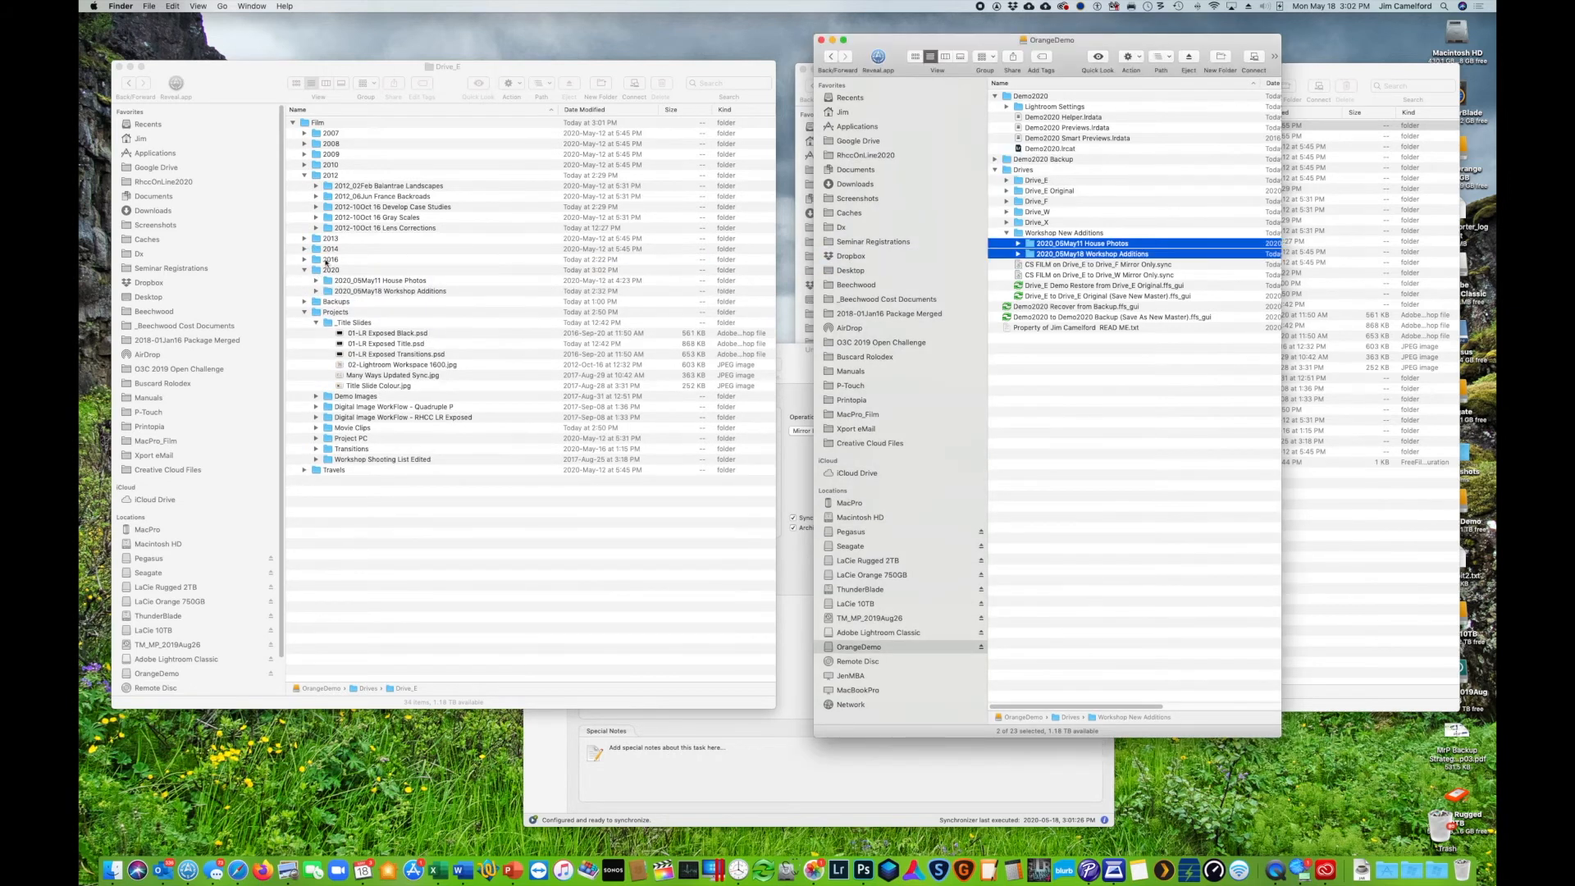
Step: In Drive_E's Film folder, trash IMG_0591.JPG through IMG_1024.JPG from 2014_10Oct01 Food and Cooking, plus the Movie Clips folder from Projects
click(302, 250)
click(303, 248)
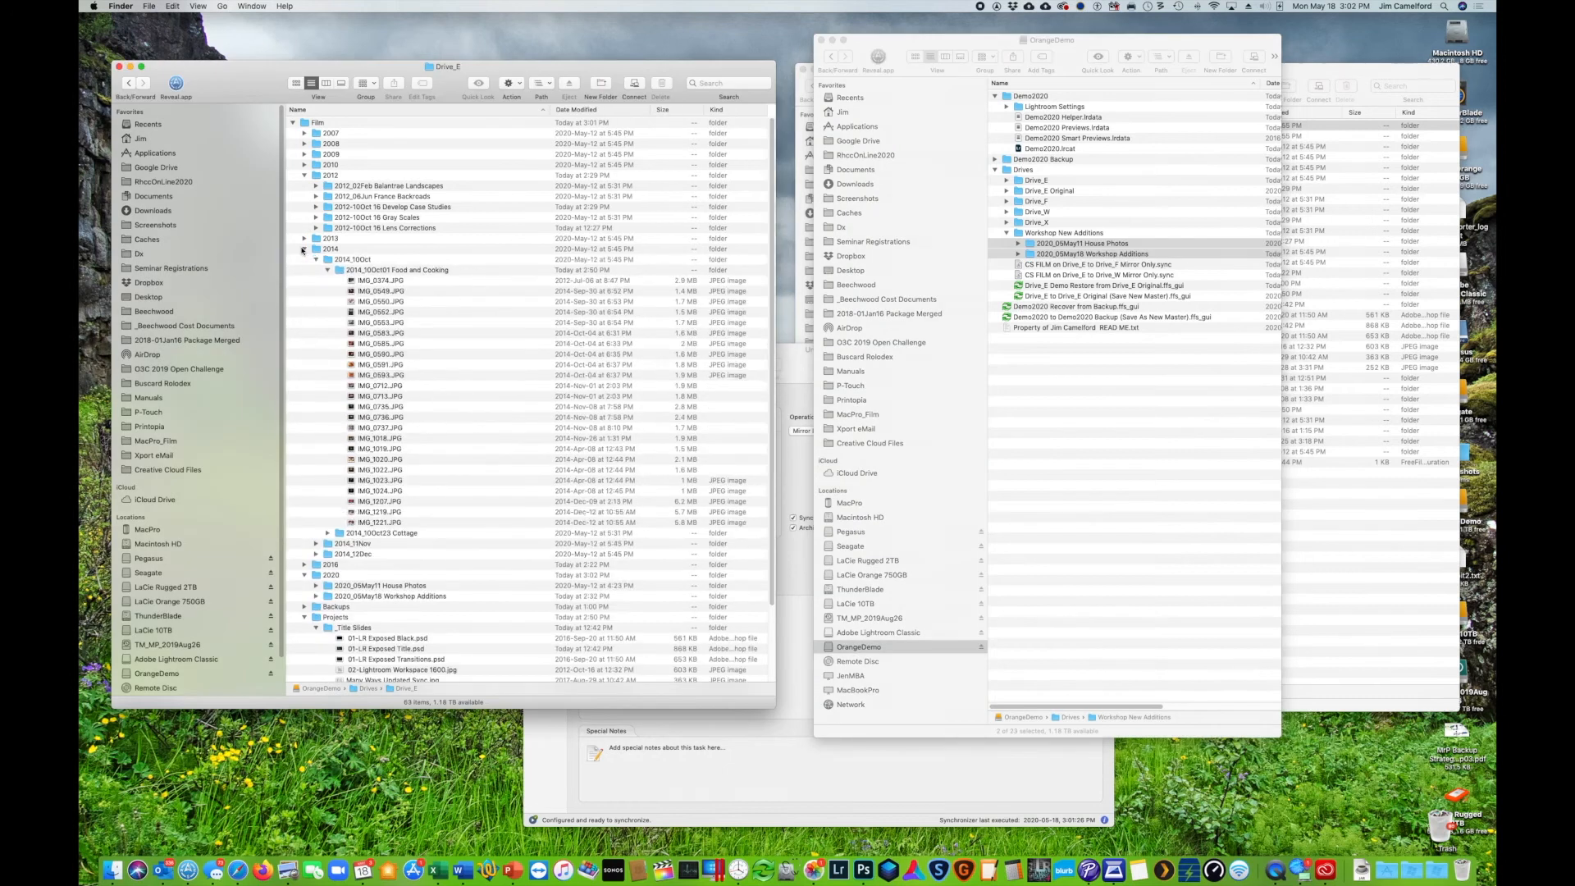
click(397, 365)
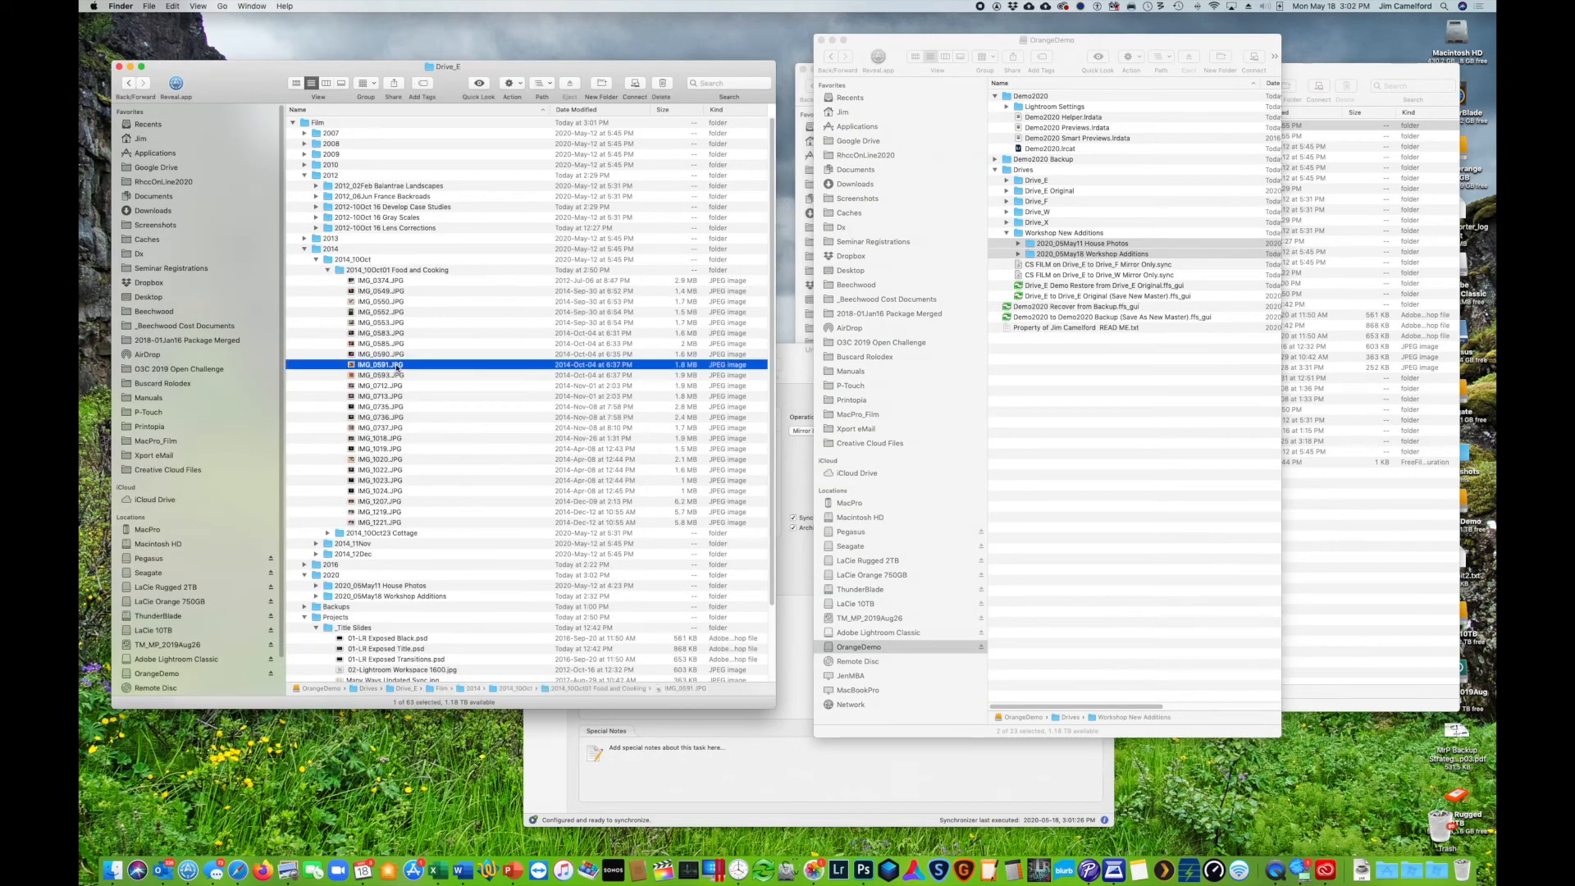
shift+click(386, 491)
right_click(380, 445)
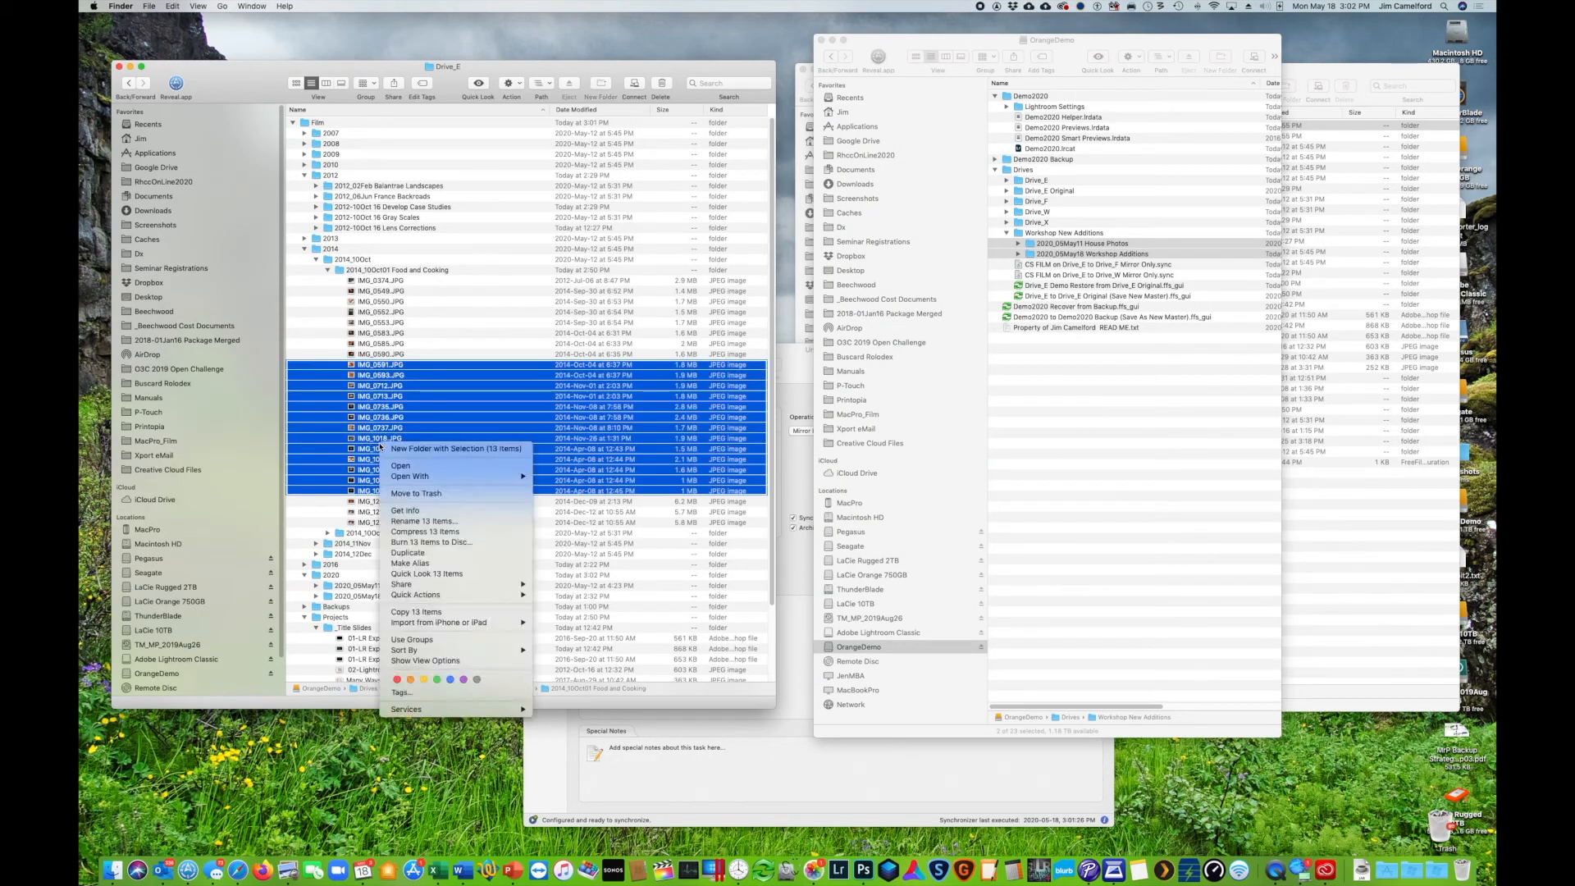
click(415, 494)
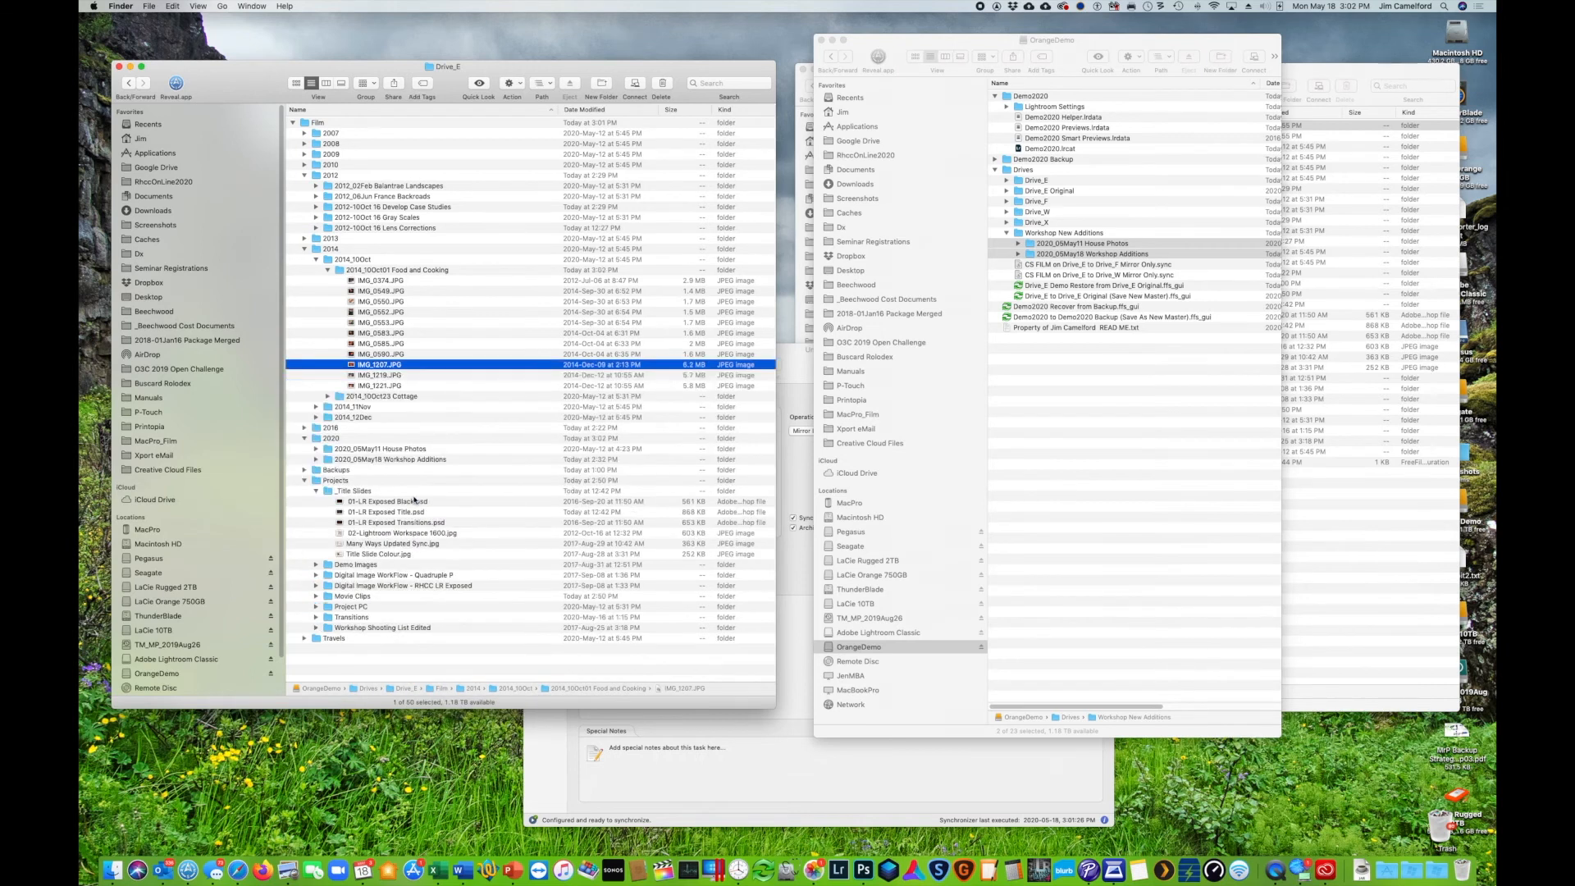
right_click(351, 597)
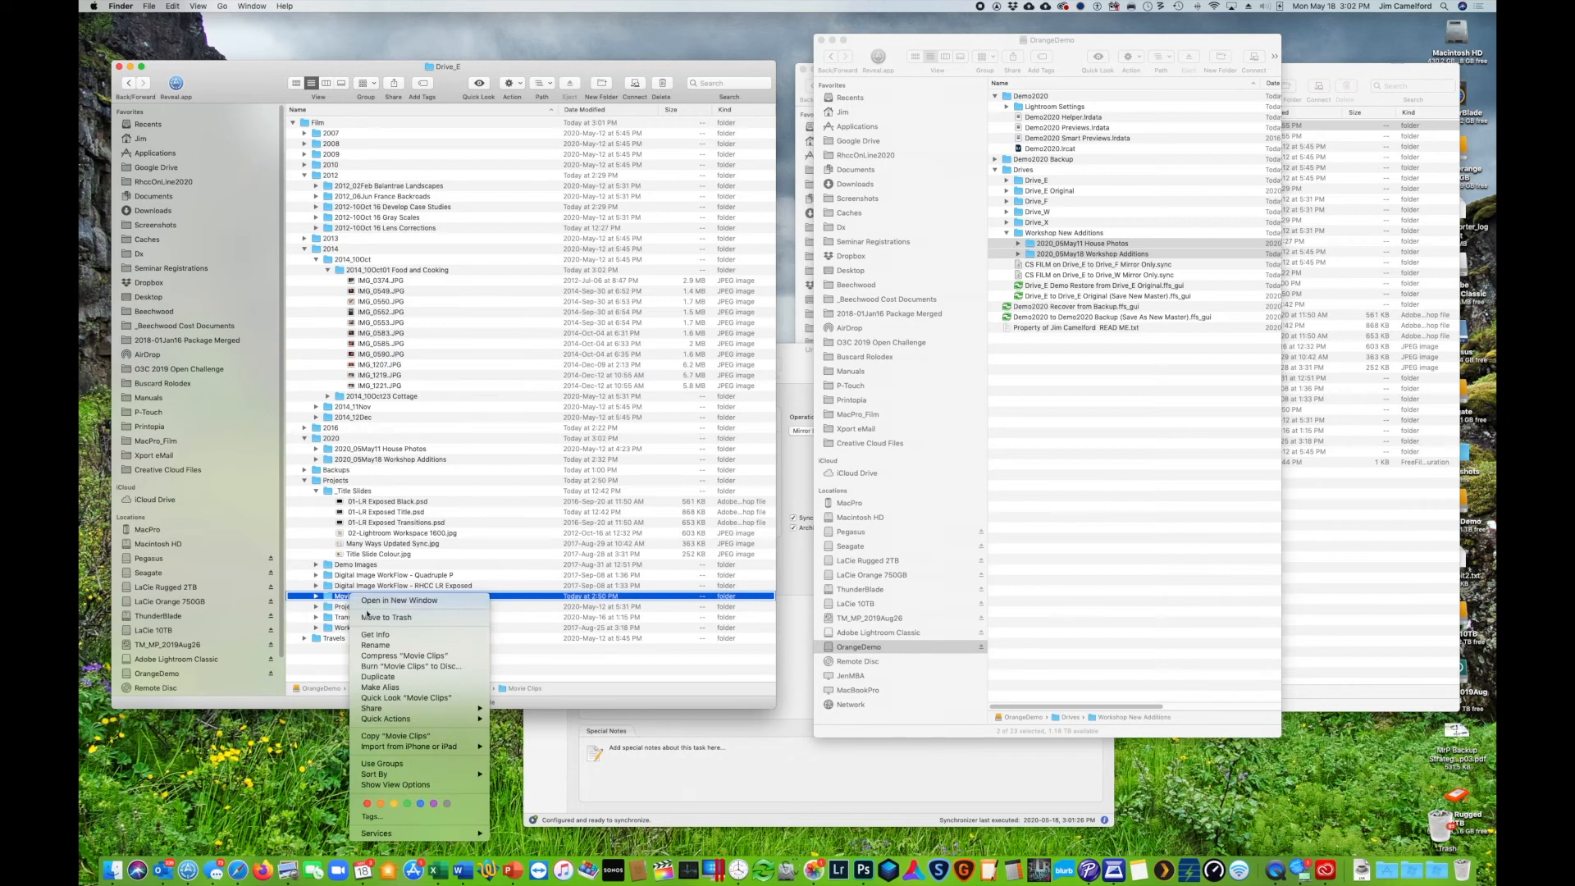
click(369, 617)
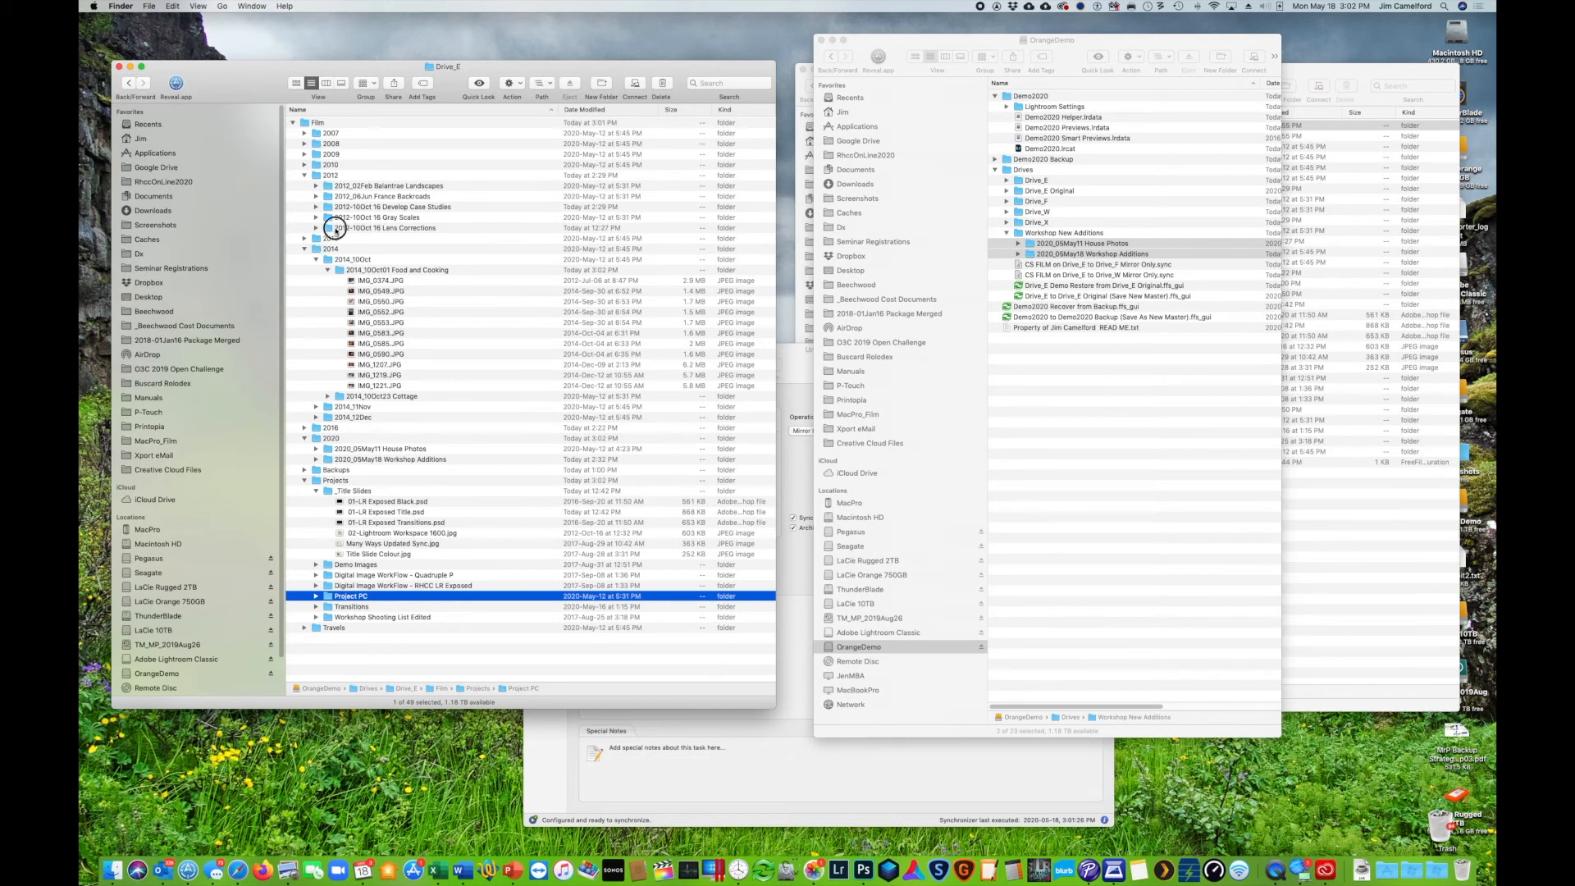
Step: Rename the 2012-10Oct 16 Lens Corrections folder on Drive_E as 2012-10Oct 16 Lens Corrections Ver 2
click(335, 230)
click(336, 230)
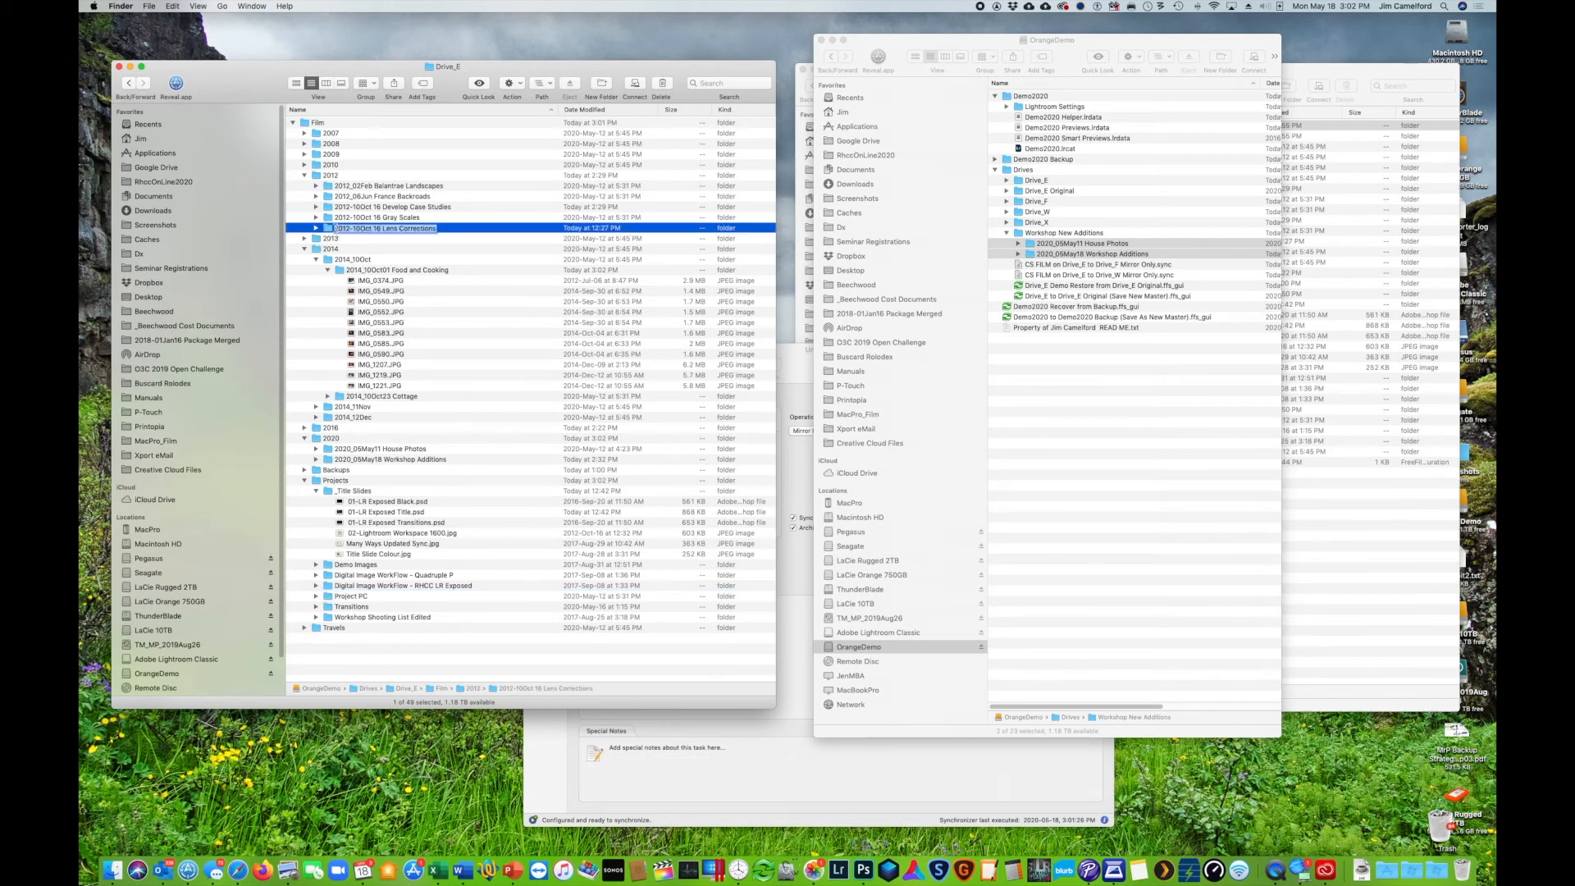
click(435, 229)
text(Ver 2)
key(Return)
Step: Minimize the OrangeDemo window, run a ChronoSync trial sync of the Film folders, and review the enlarged list of items for processing
click(832, 41)
drag(816, 351, 714, 257)
click(634, 274)
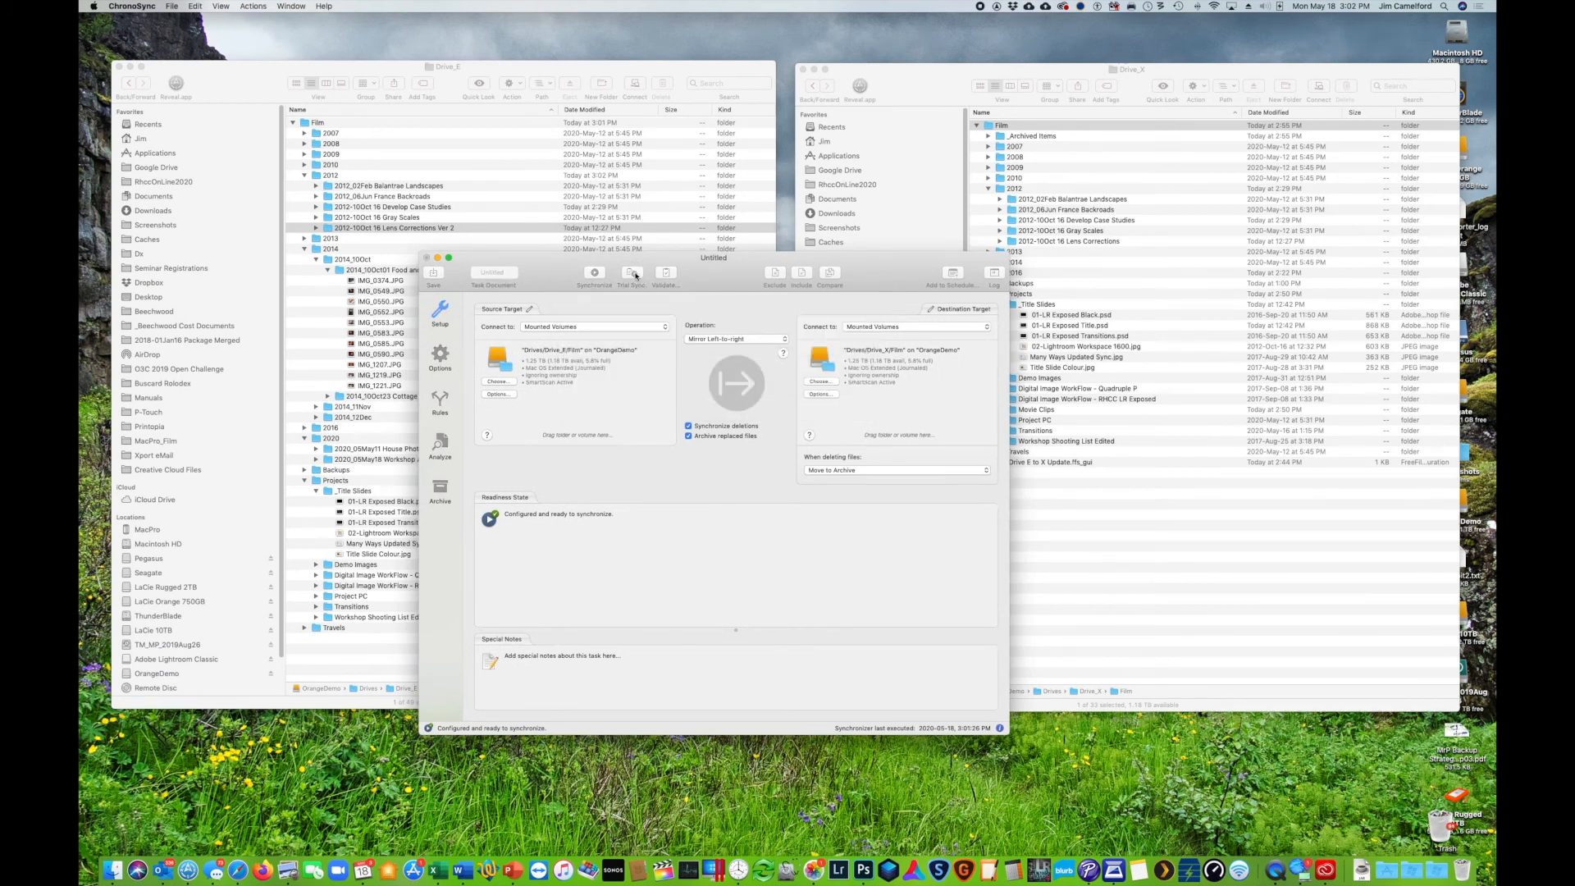
drag(541, 262, 501, 122)
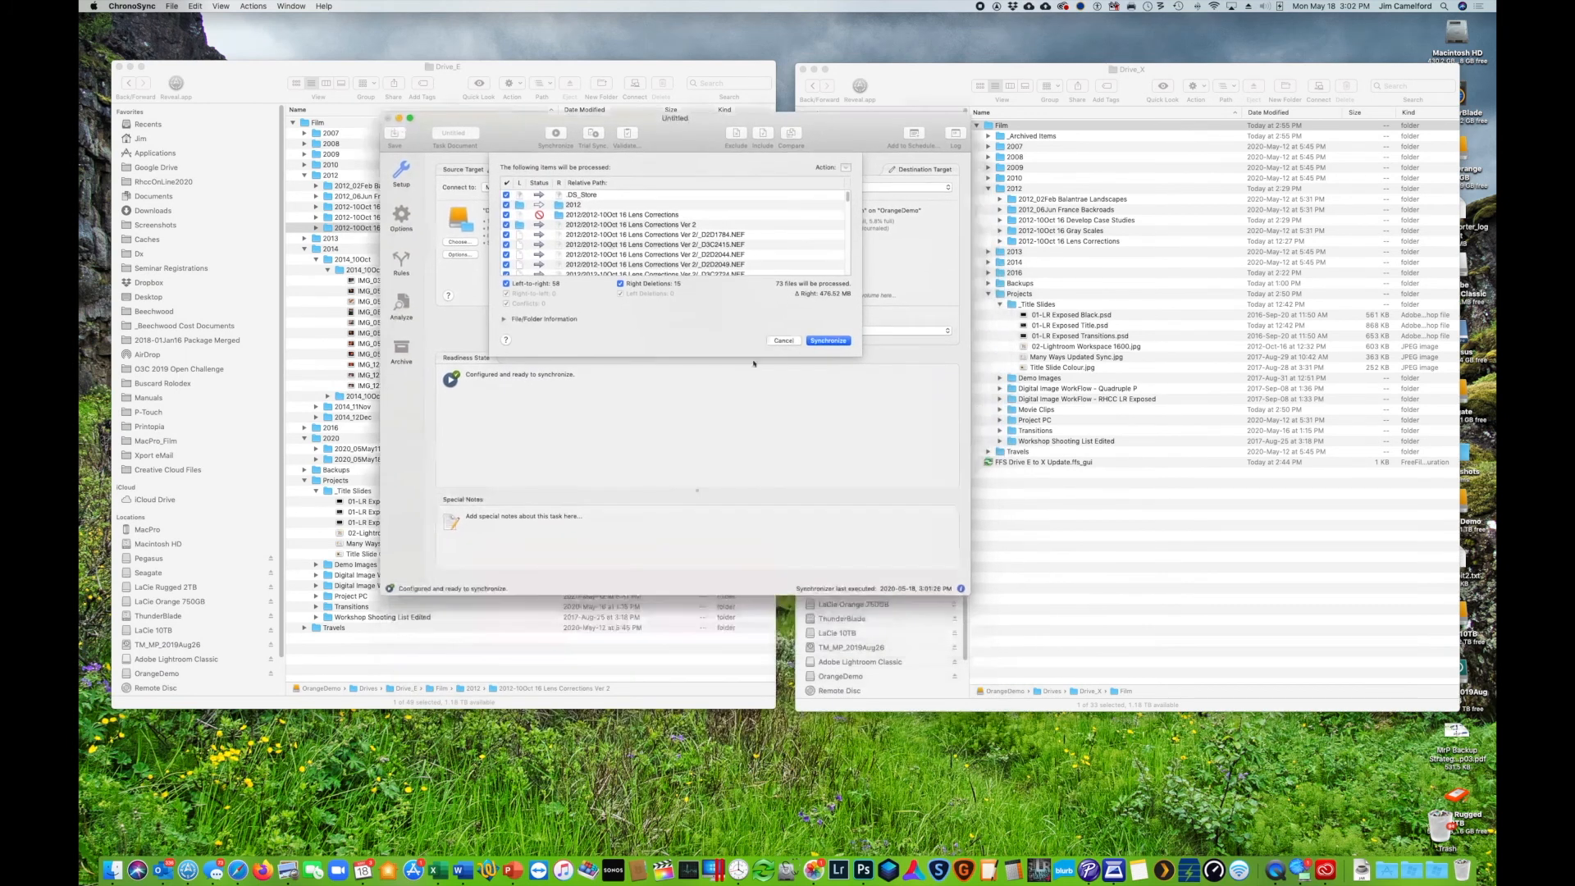
drag(860, 357, 924, 700)
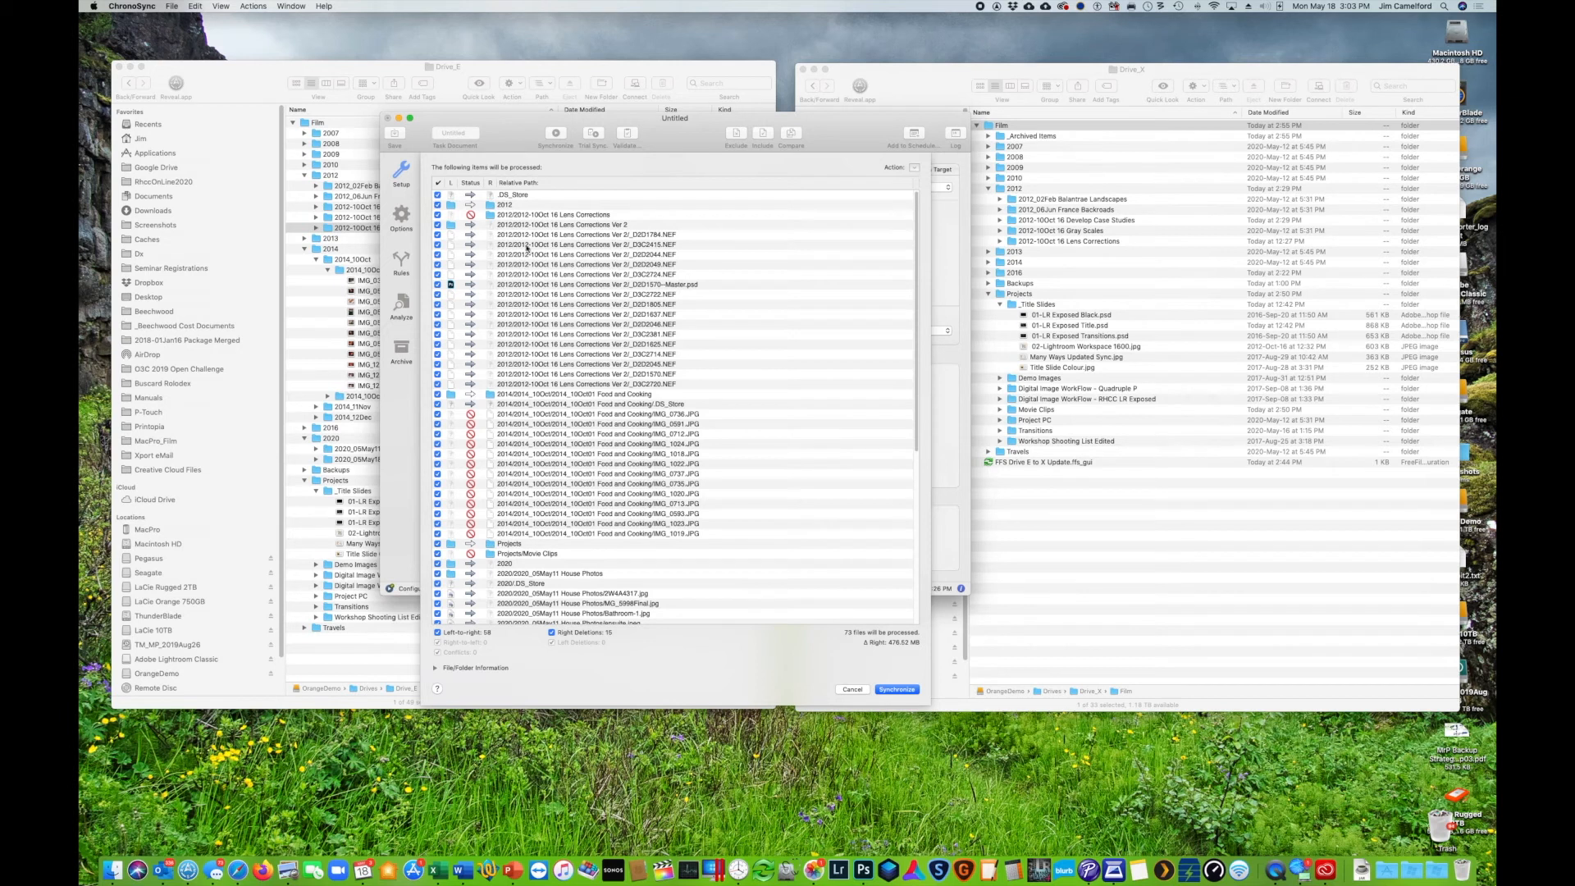
scroll(566, 234, down, 1)
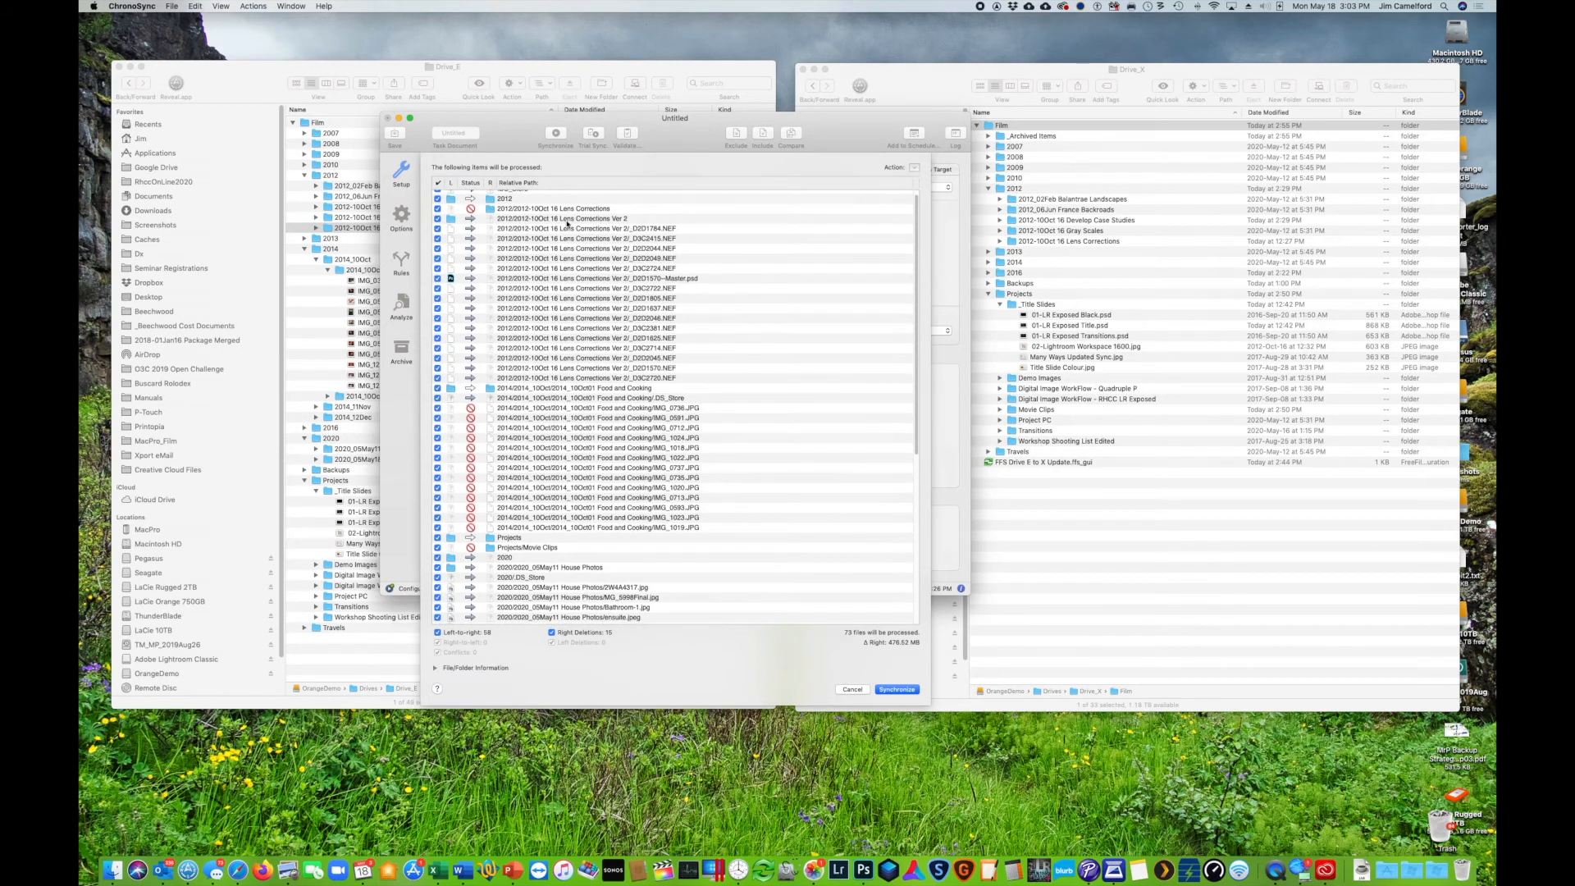
scroll(571, 227, down, 5)
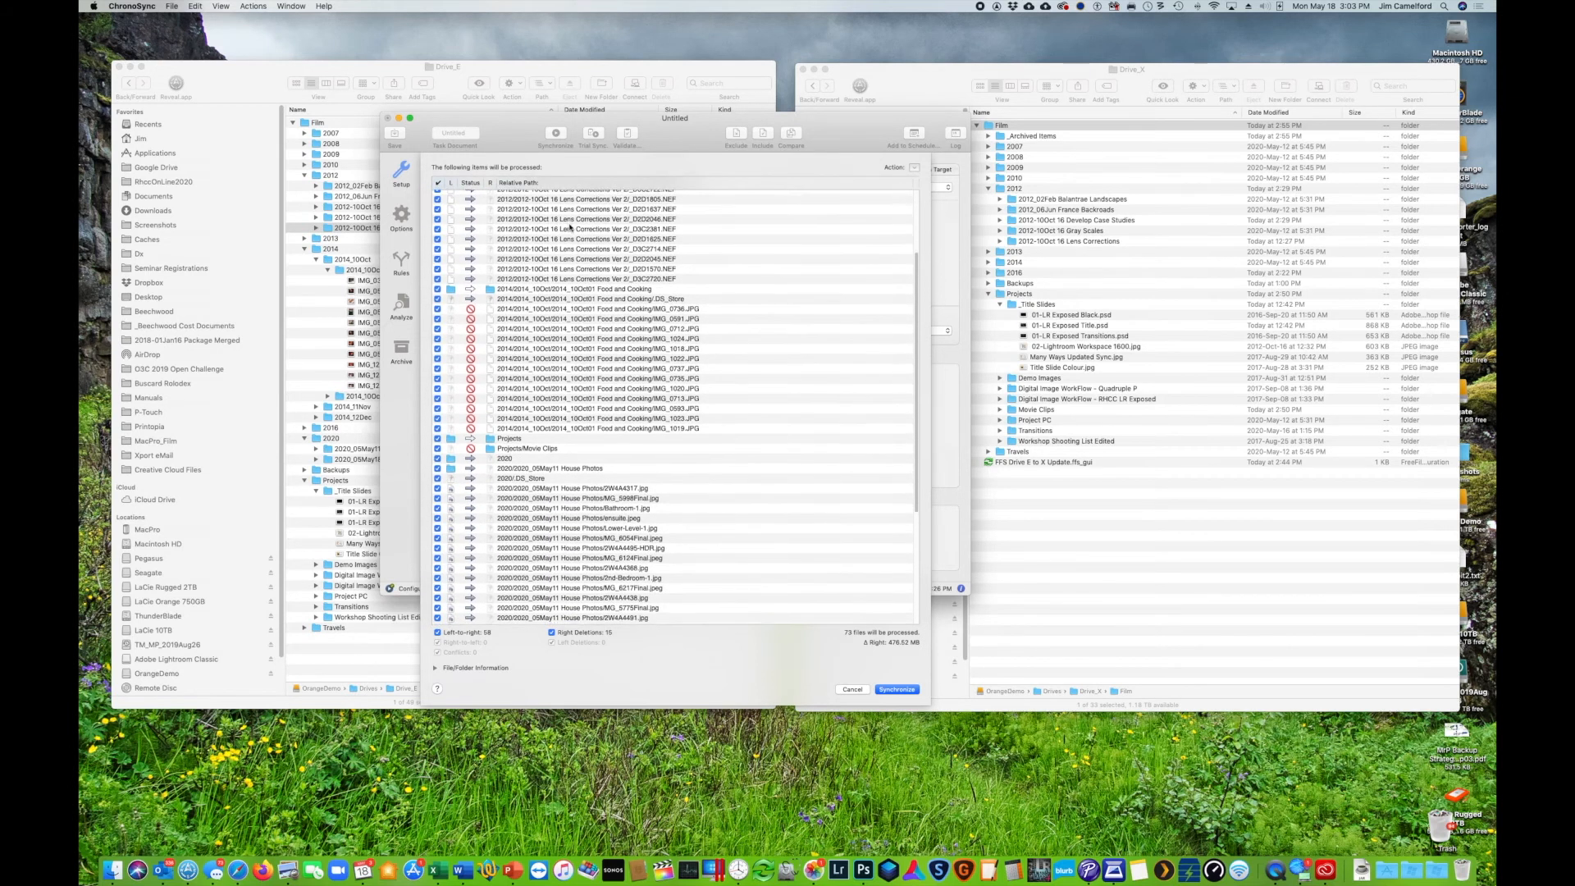
Step: Review the remaining items in the trial sync list and synchronize Drive_E's Film folder to Drive_X
scroll(502, 342, down, 6)
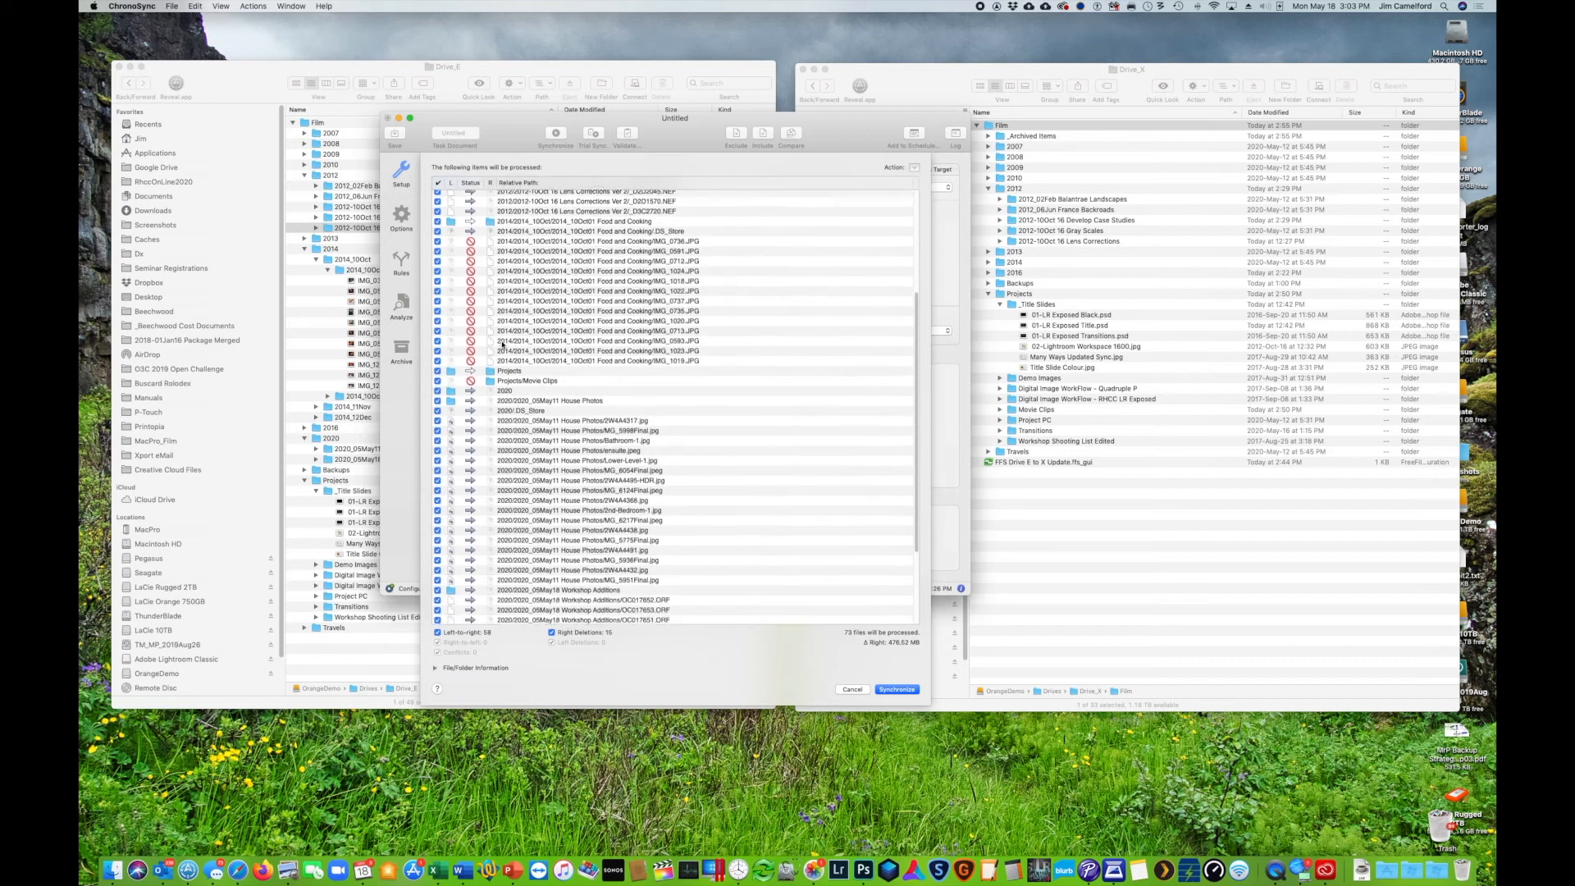
scroll(556, 389, down, 4)
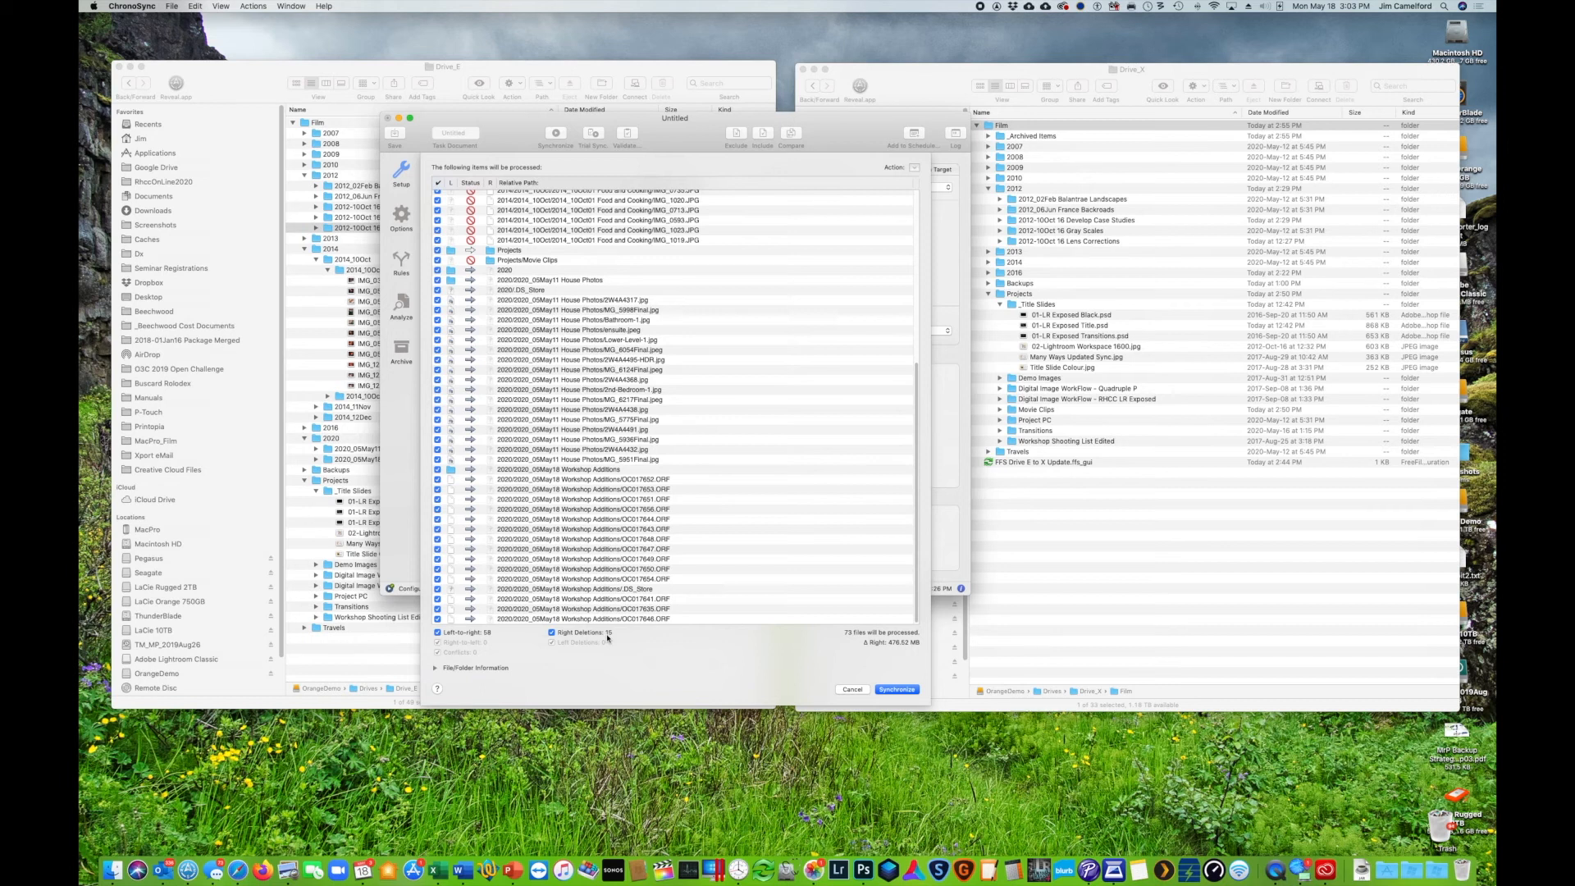
click(906, 692)
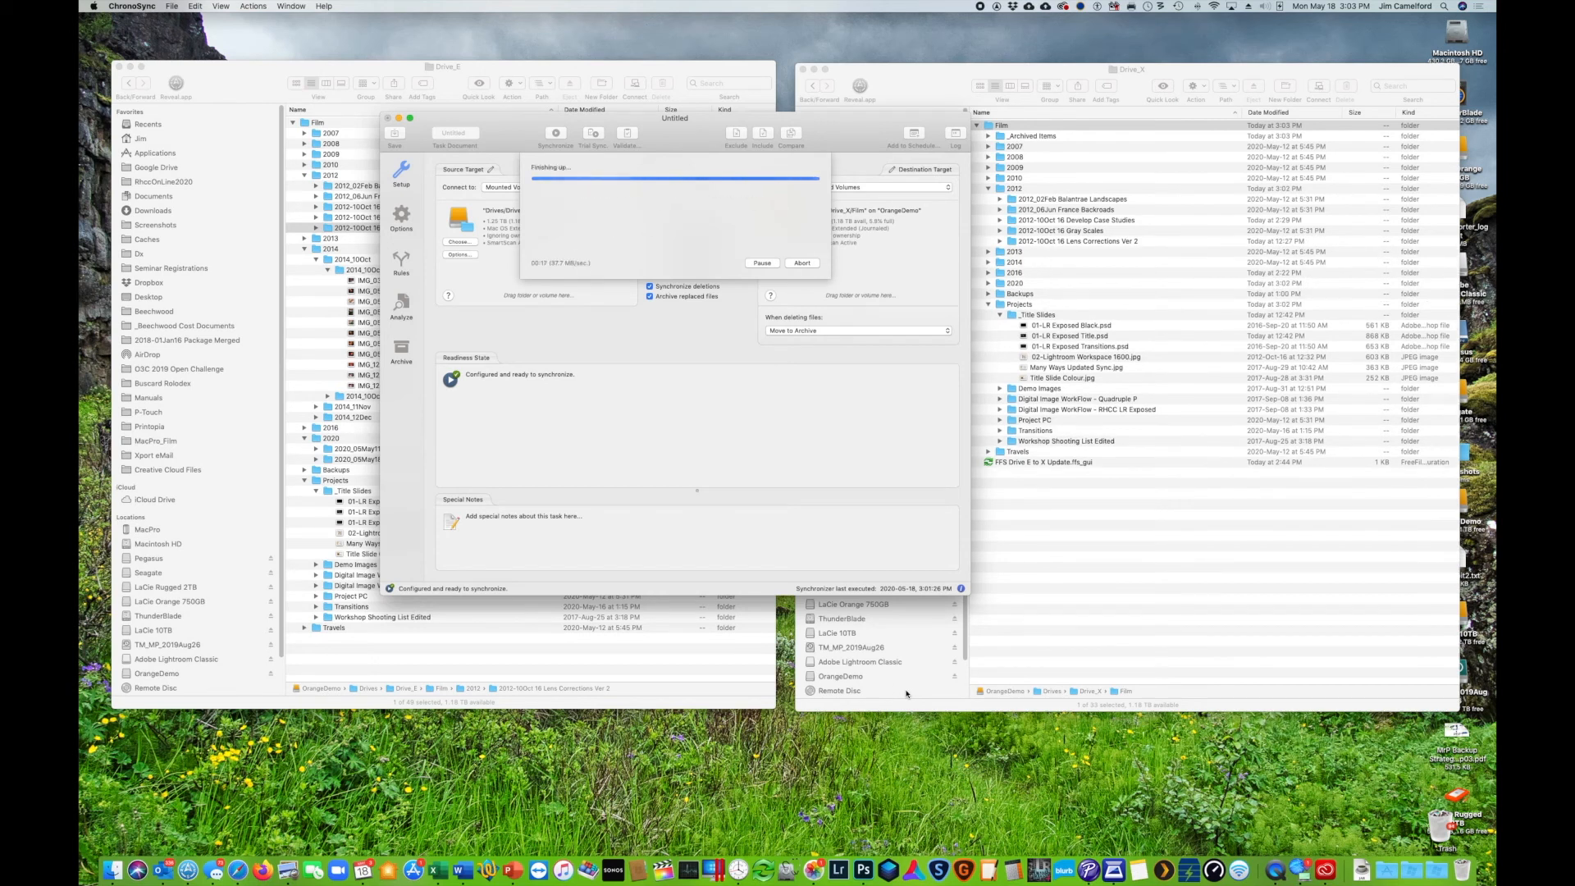
click(767, 269)
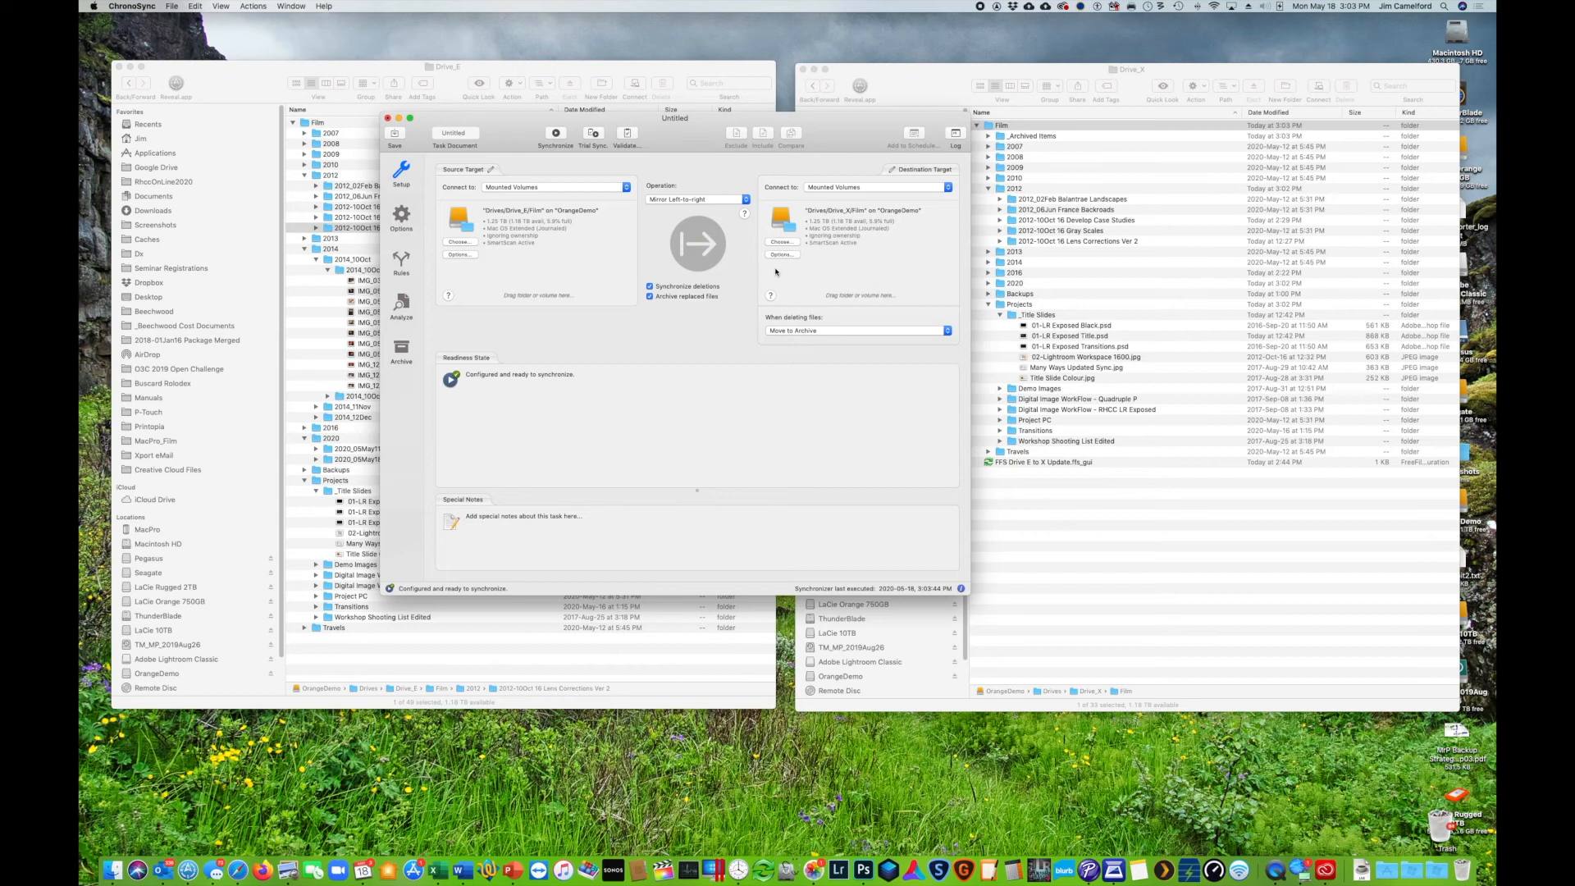
Step: Run another trial sync of the Film folders, dismiss its report, and move the task window slightly
click(592, 133)
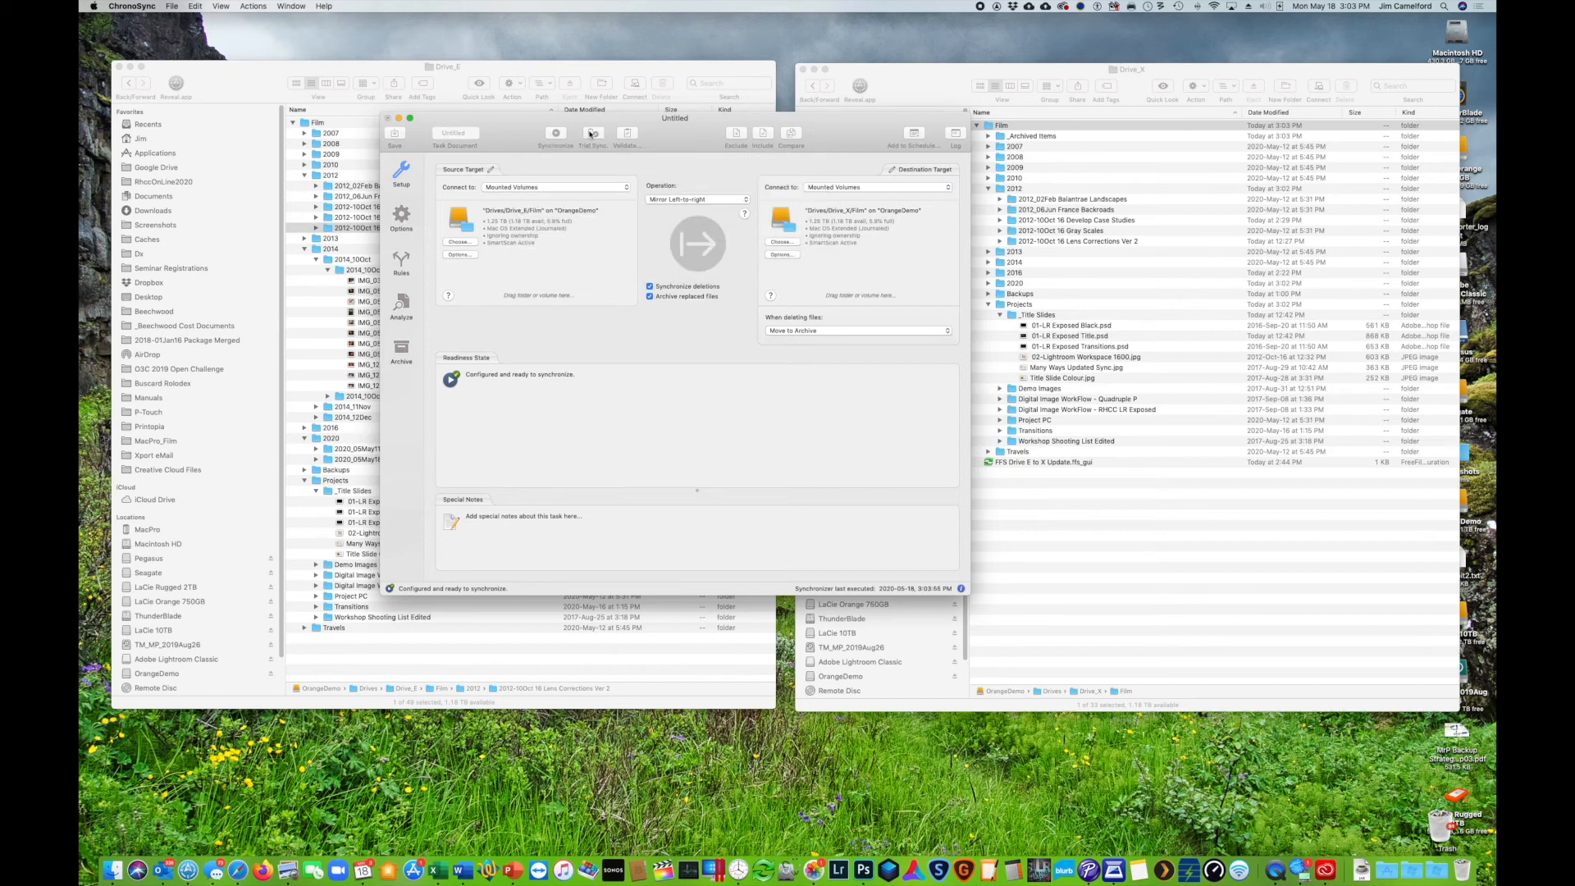
click(767, 269)
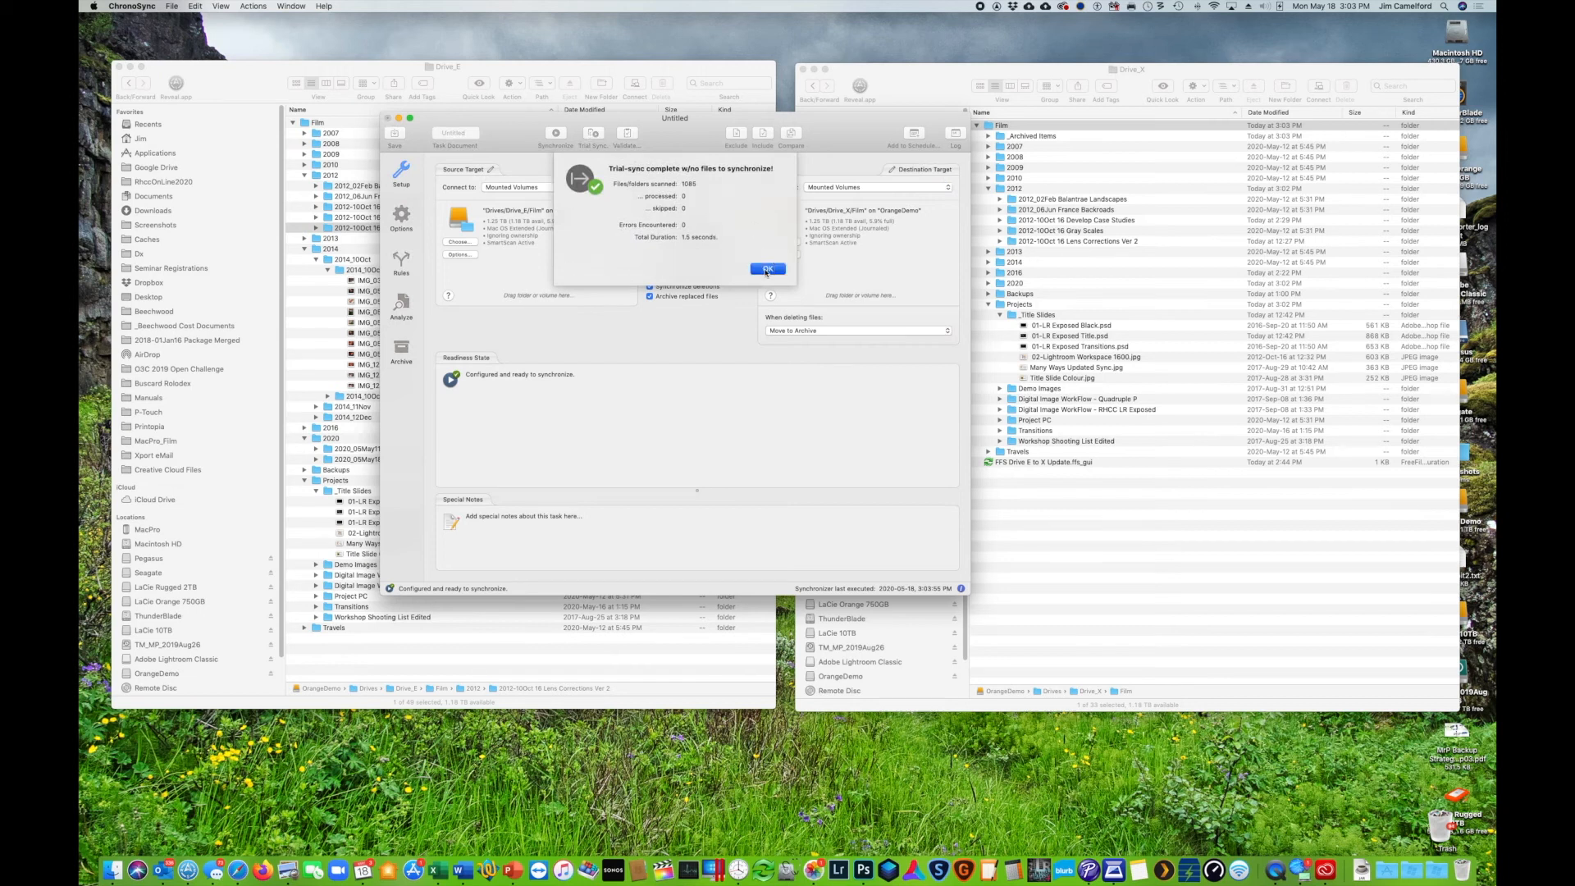
click(506, 135)
drag(505, 136, 466, 125)
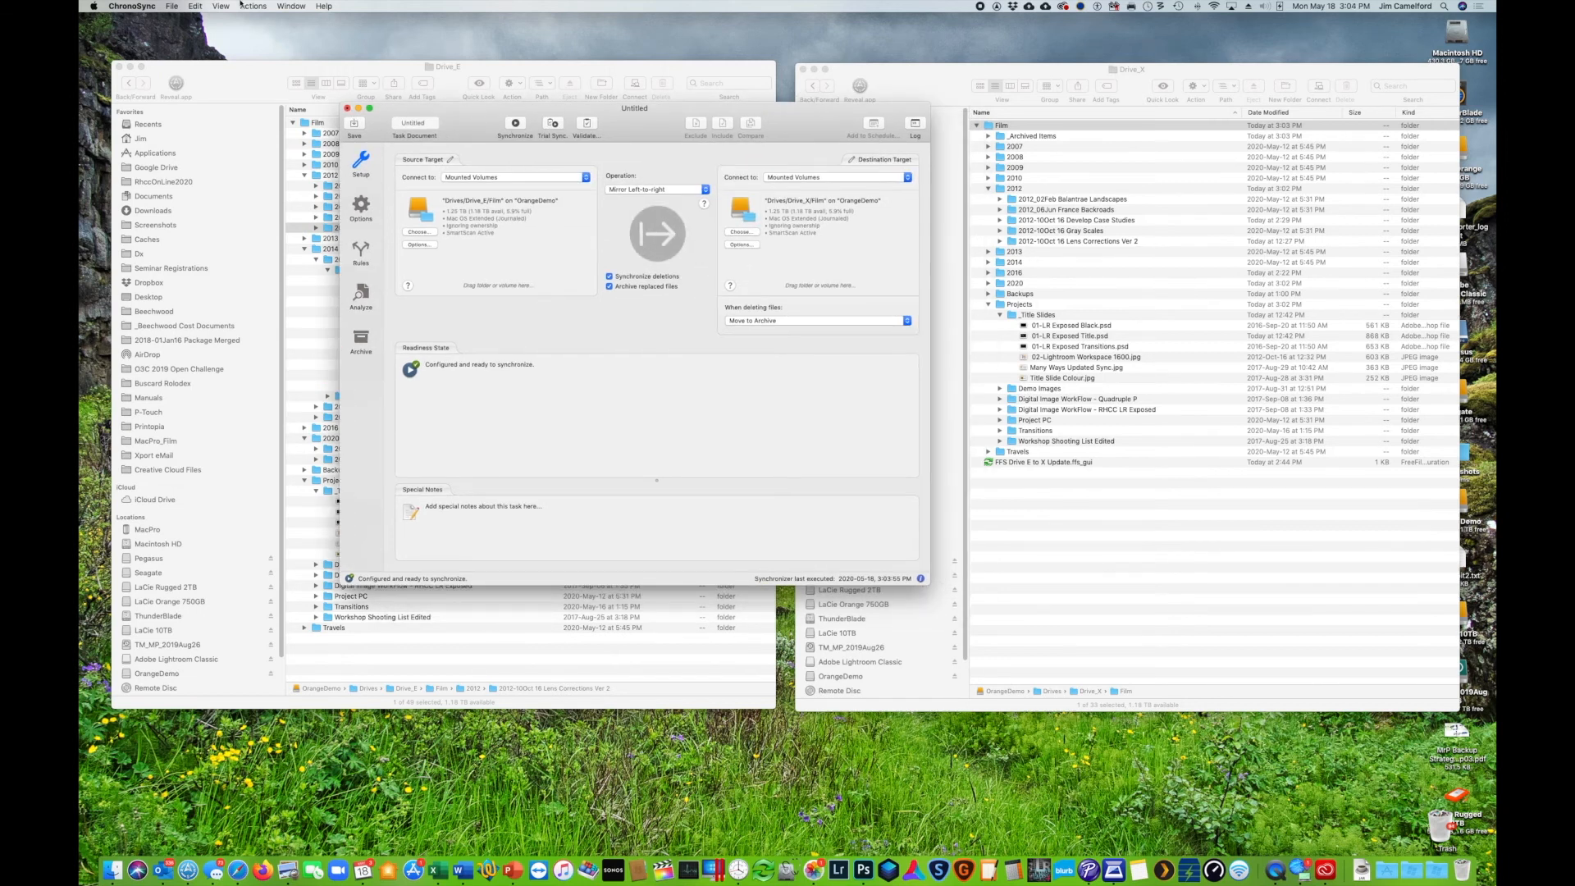
Step: Start saving the sync task under a new name, choosing the Drive_X folder inside Drives on OrangeDemo as its location
click(172, 6)
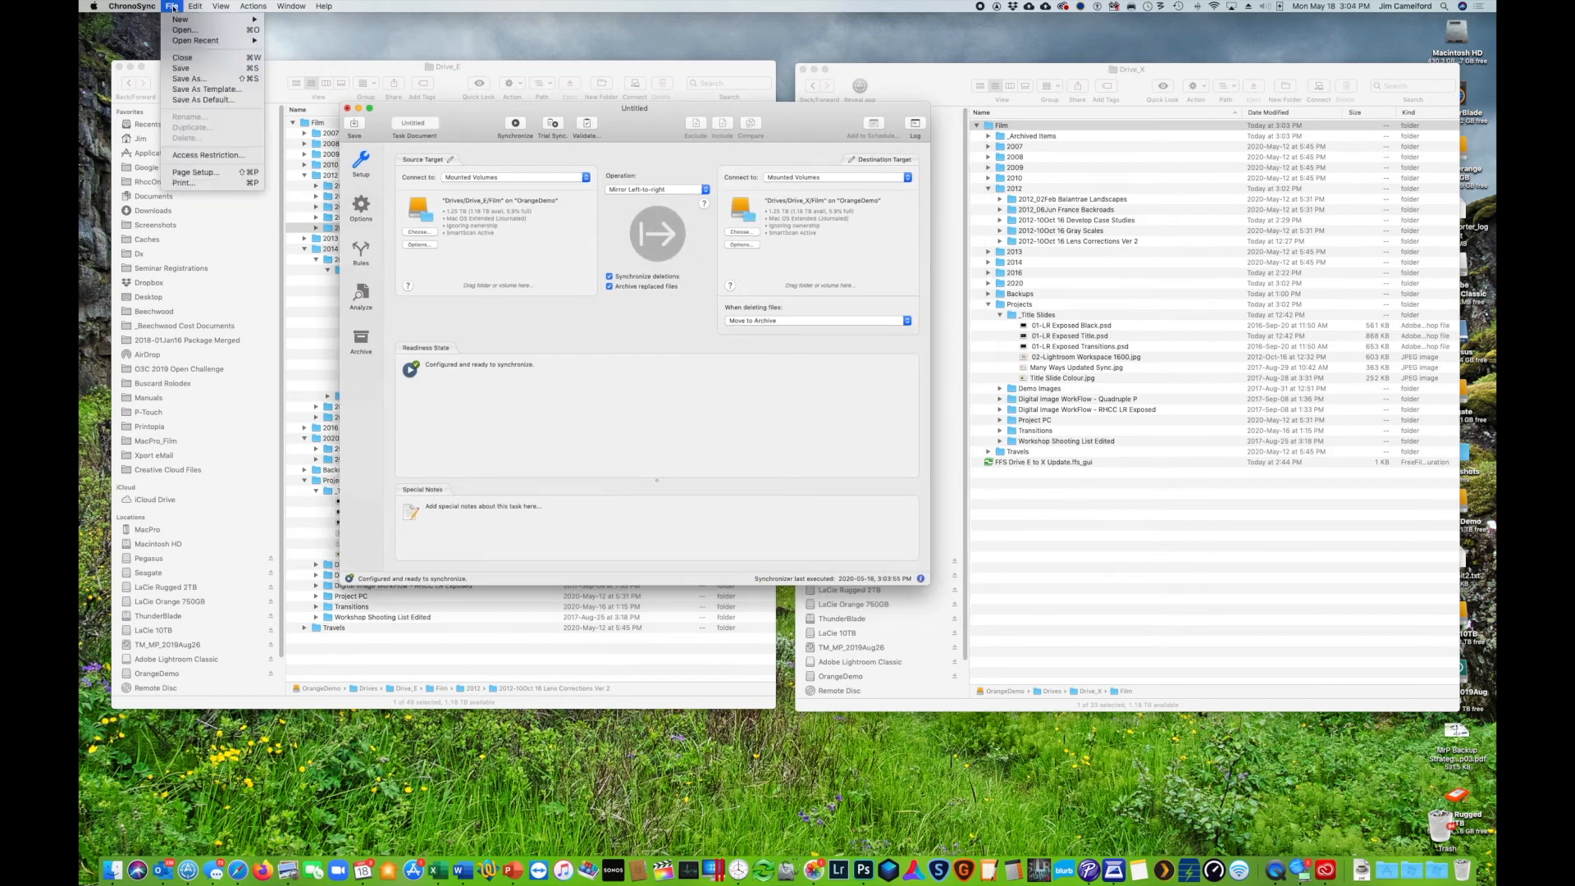
click(183, 79)
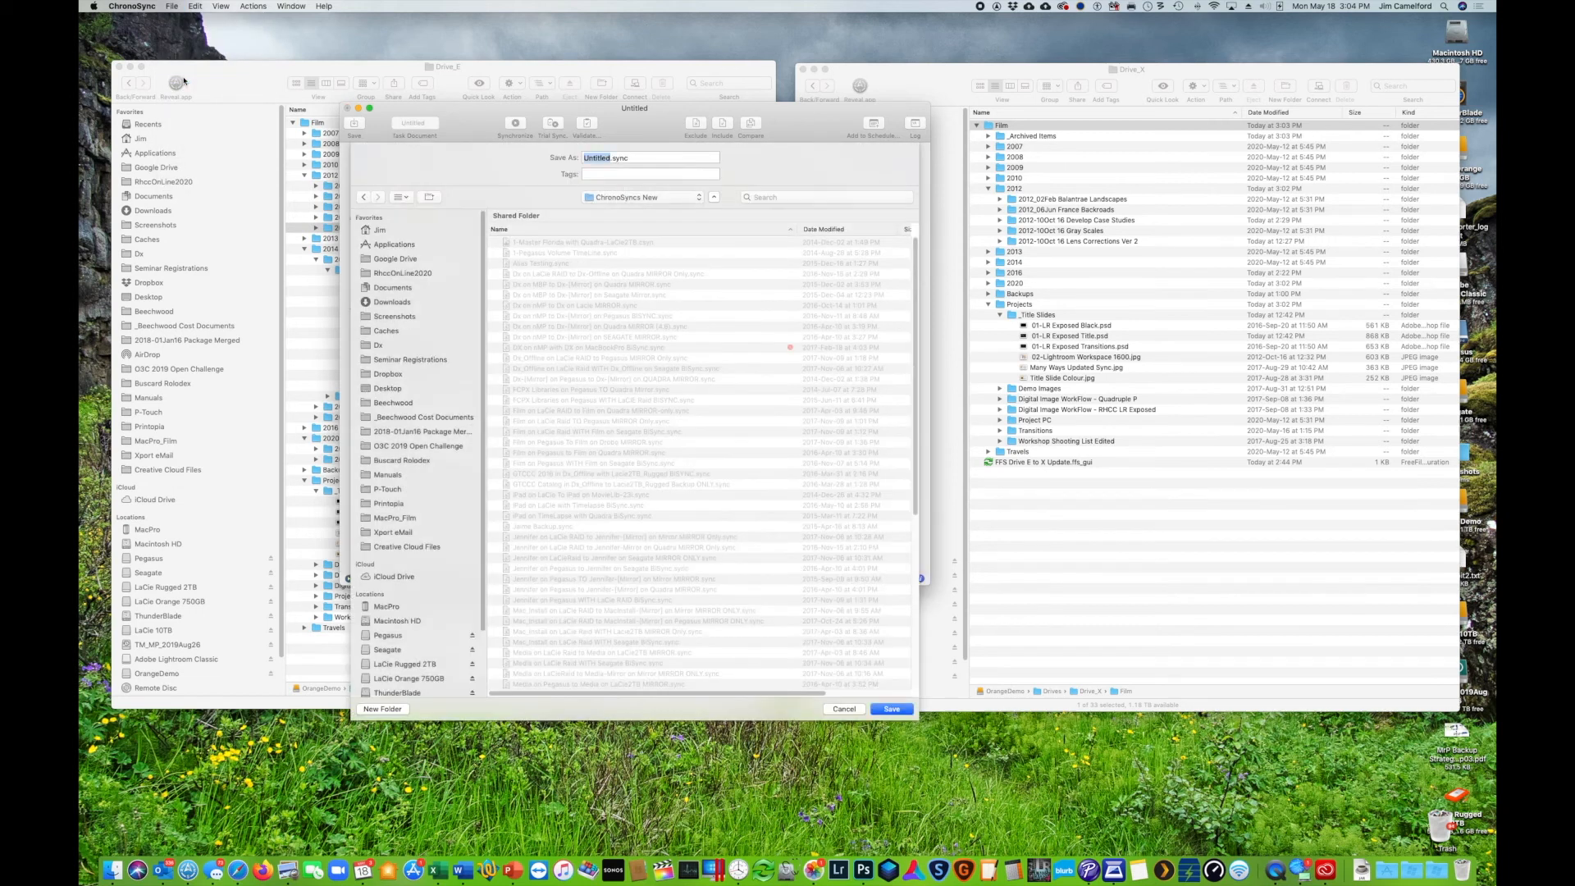
scroll(399, 538, down, 5)
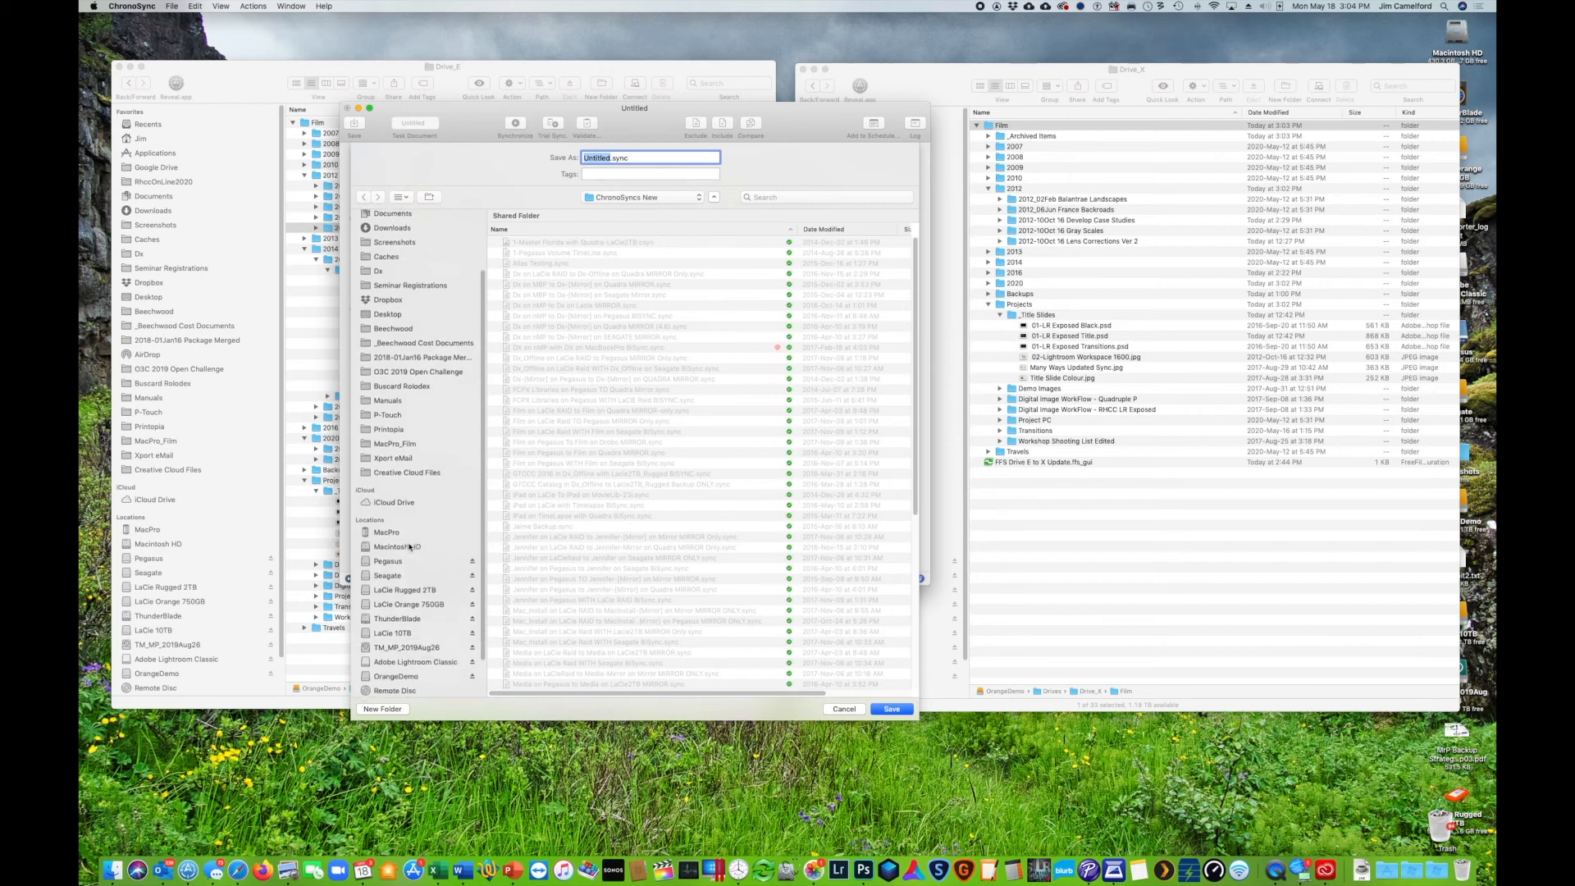
click(397, 634)
double_click(505, 249)
click(511, 272)
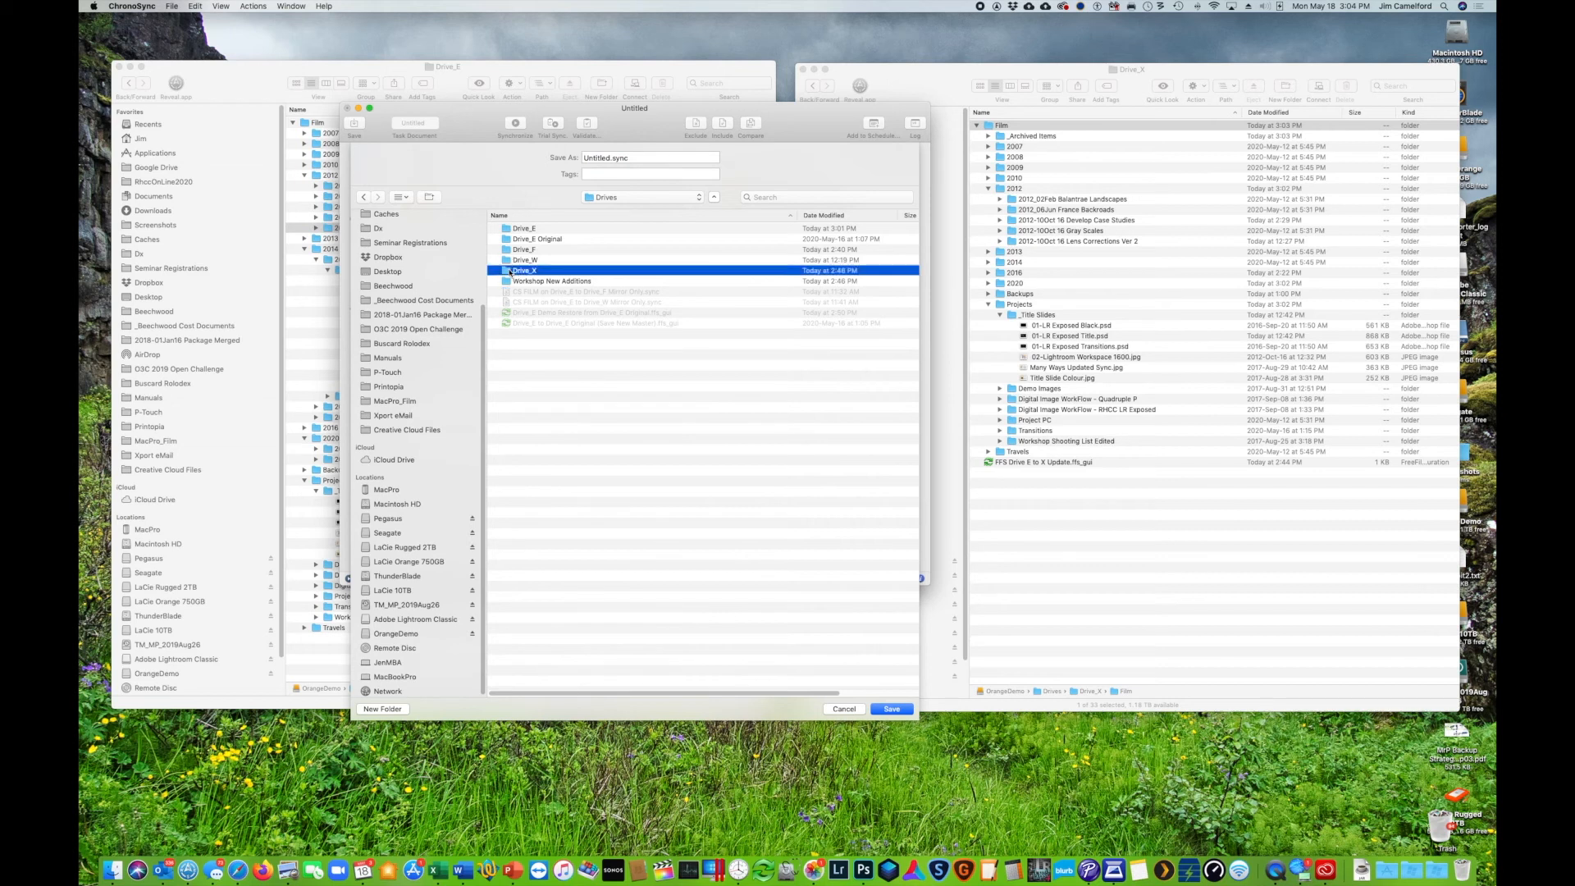
double_click(511, 271)
Step: Save the task as CS Backup Drive_E to Drive_X and close its window
double_click(610, 157)
text(CS)
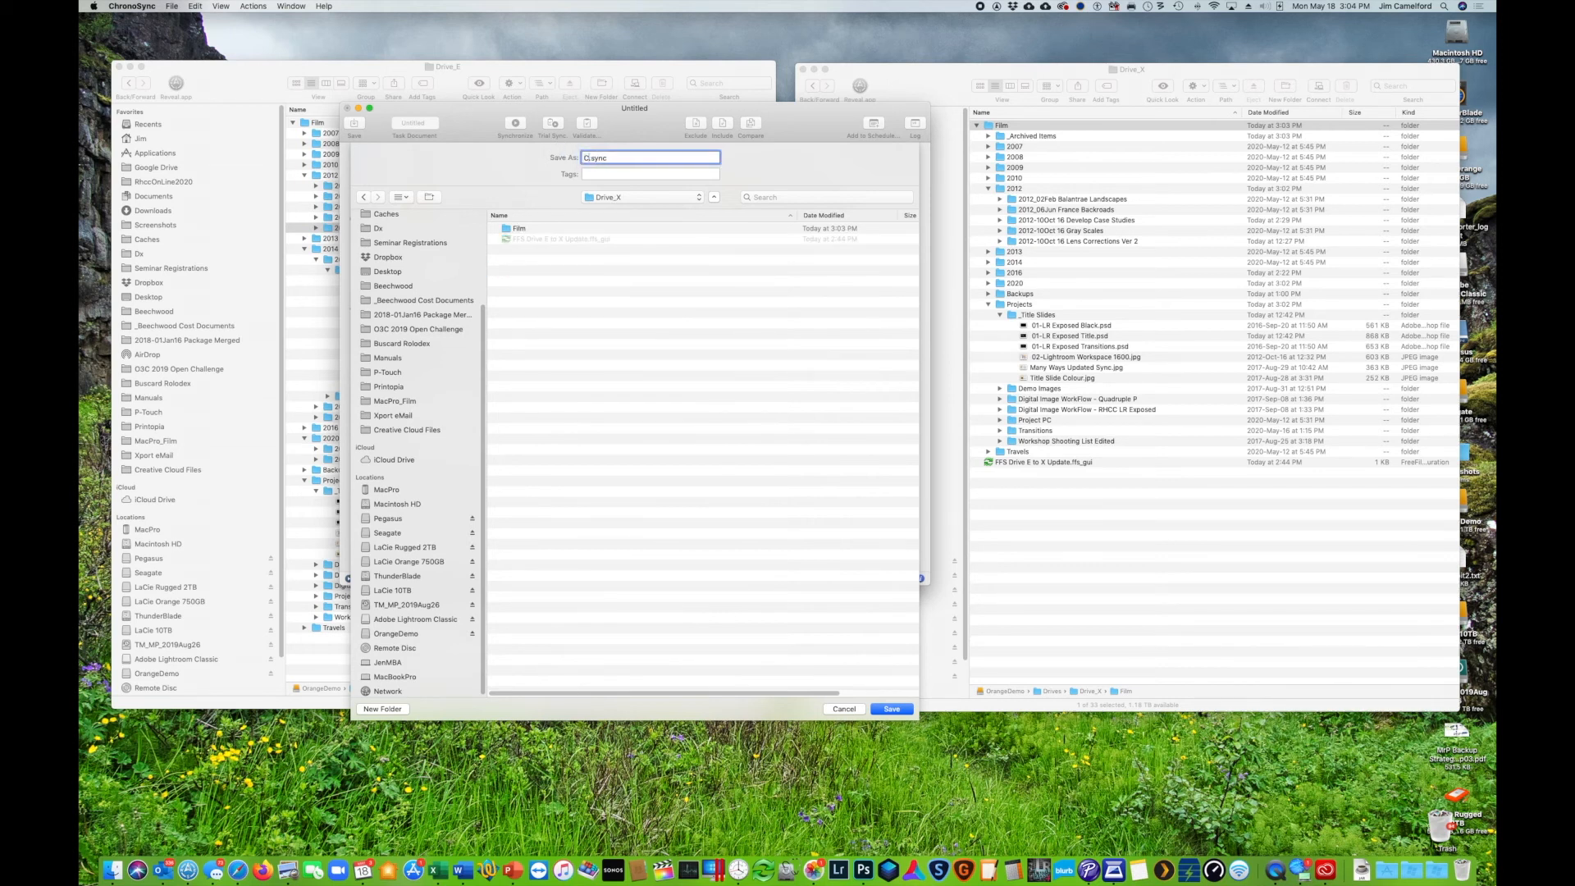
text( Backup Drive_E to Drive_X)
click(890, 708)
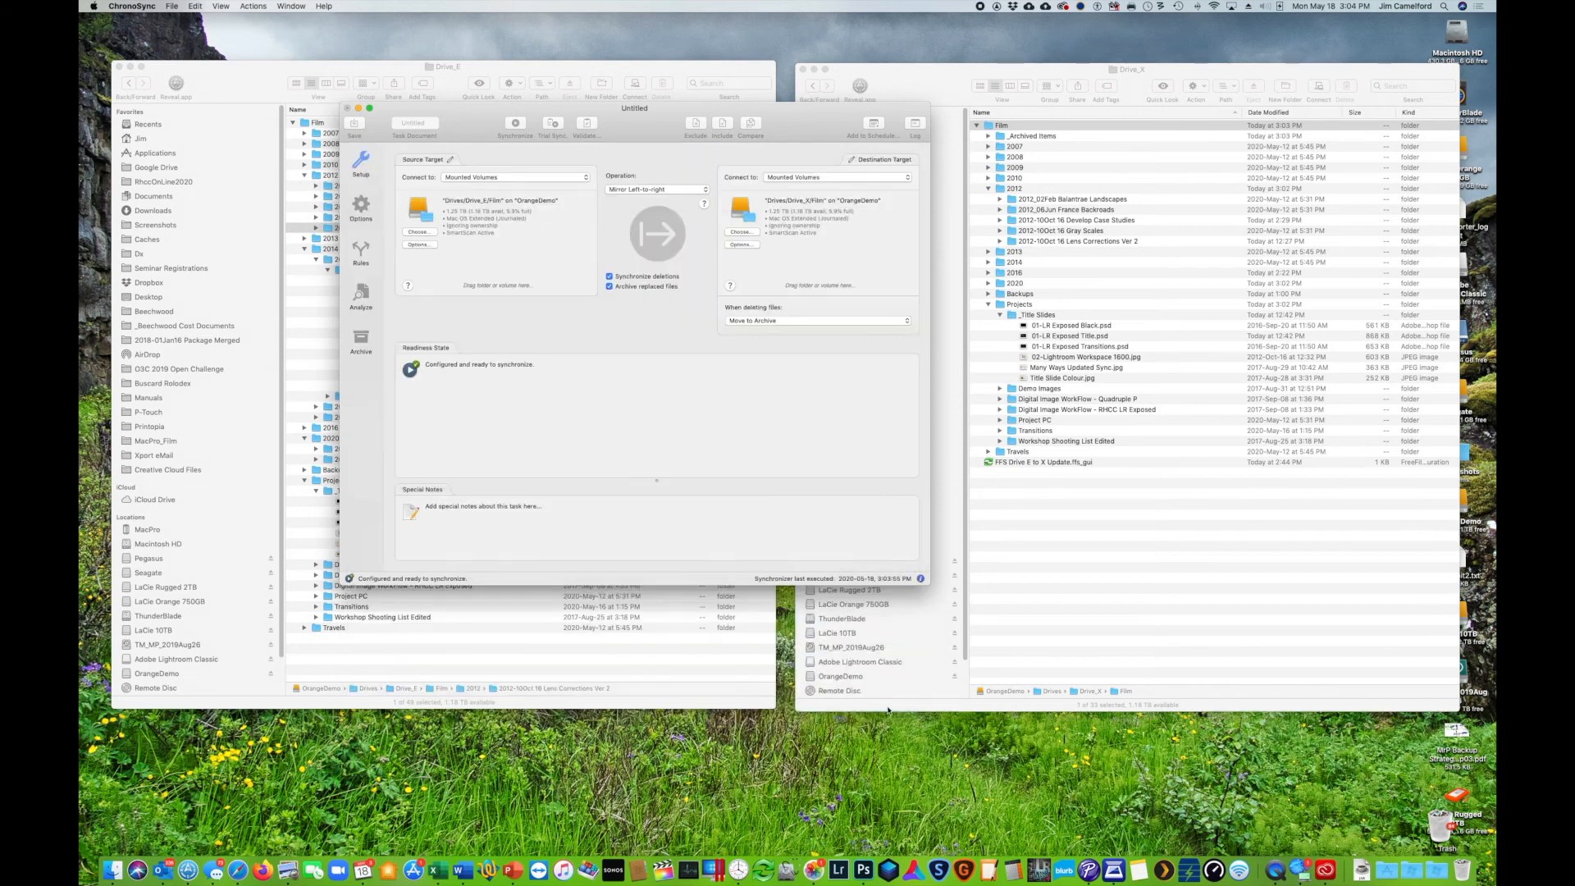
click(348, 107)
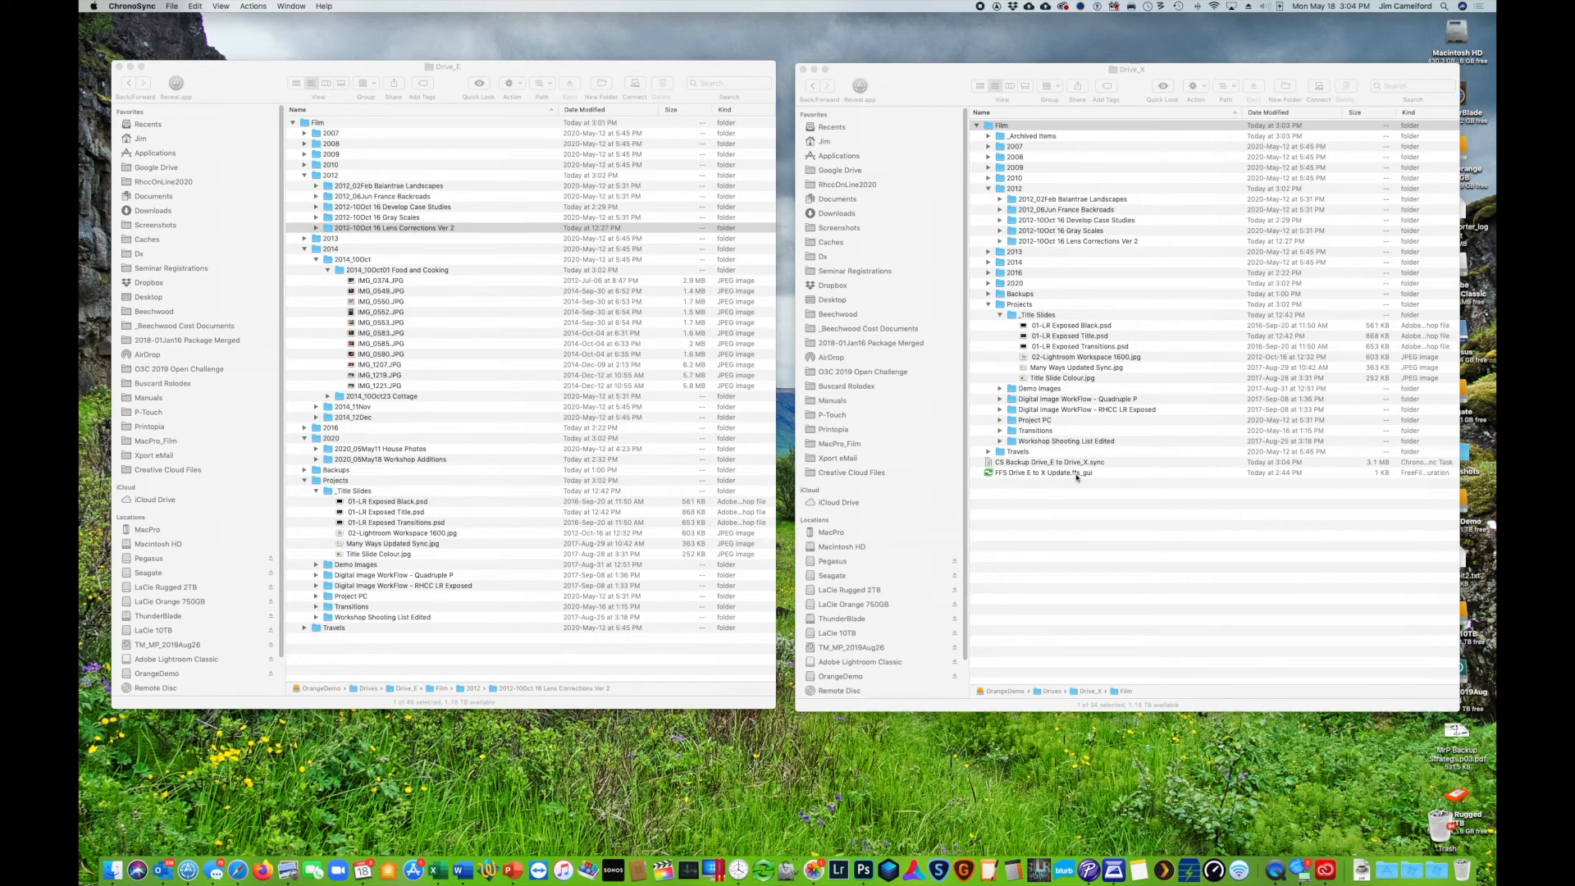
Step: Reopen CS Backup Drive_E to Drive_X.sync from Drive_X, run a trial sync, and close the task
double_click(1002, 463)
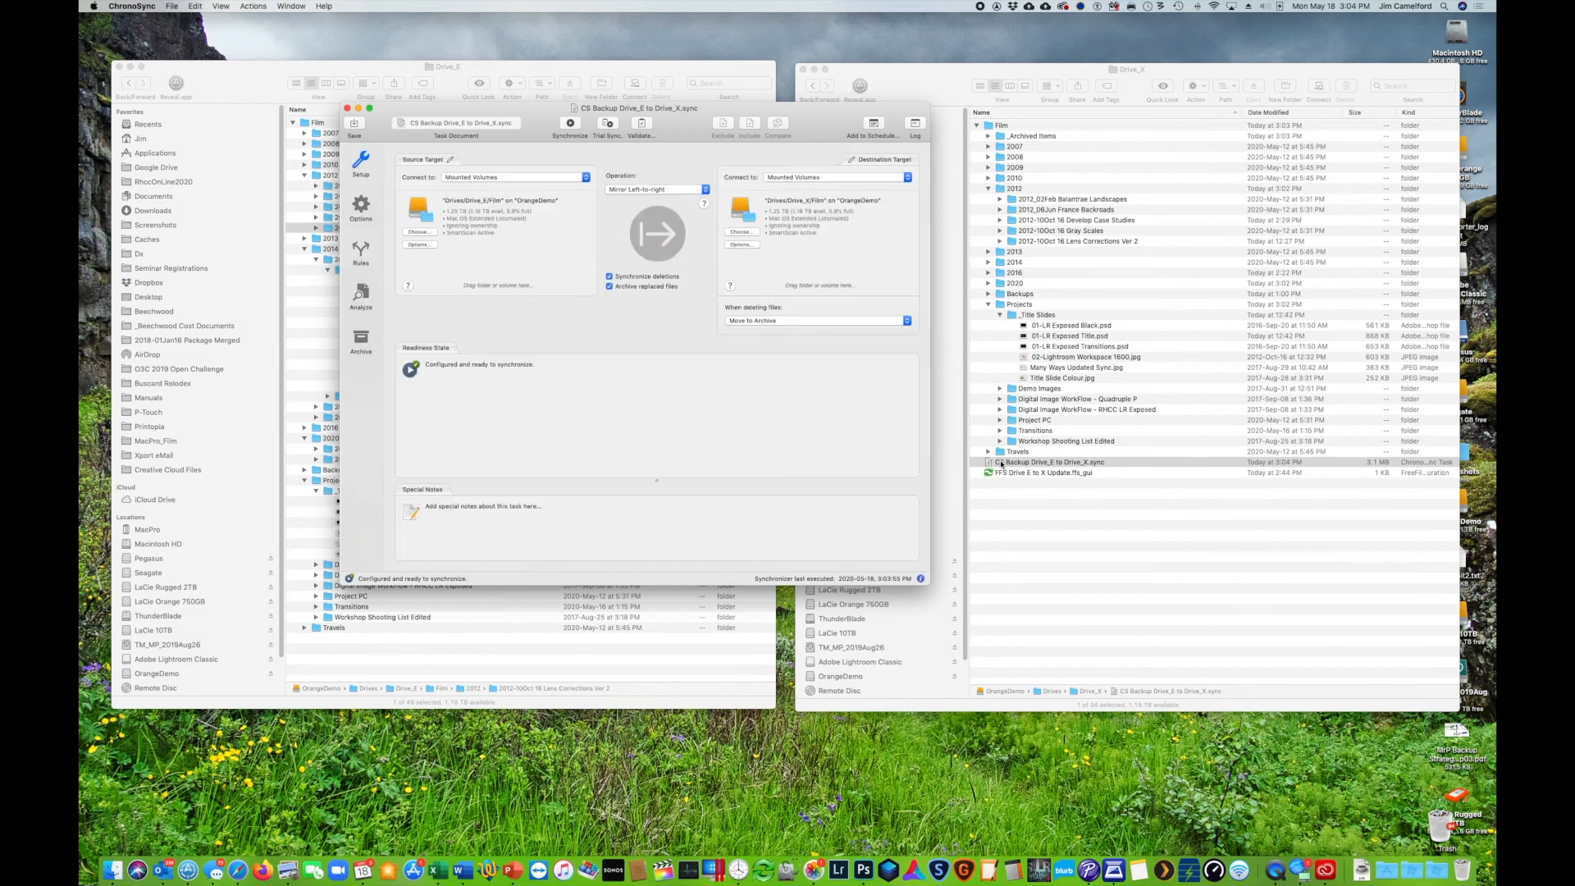
click(608, 125)
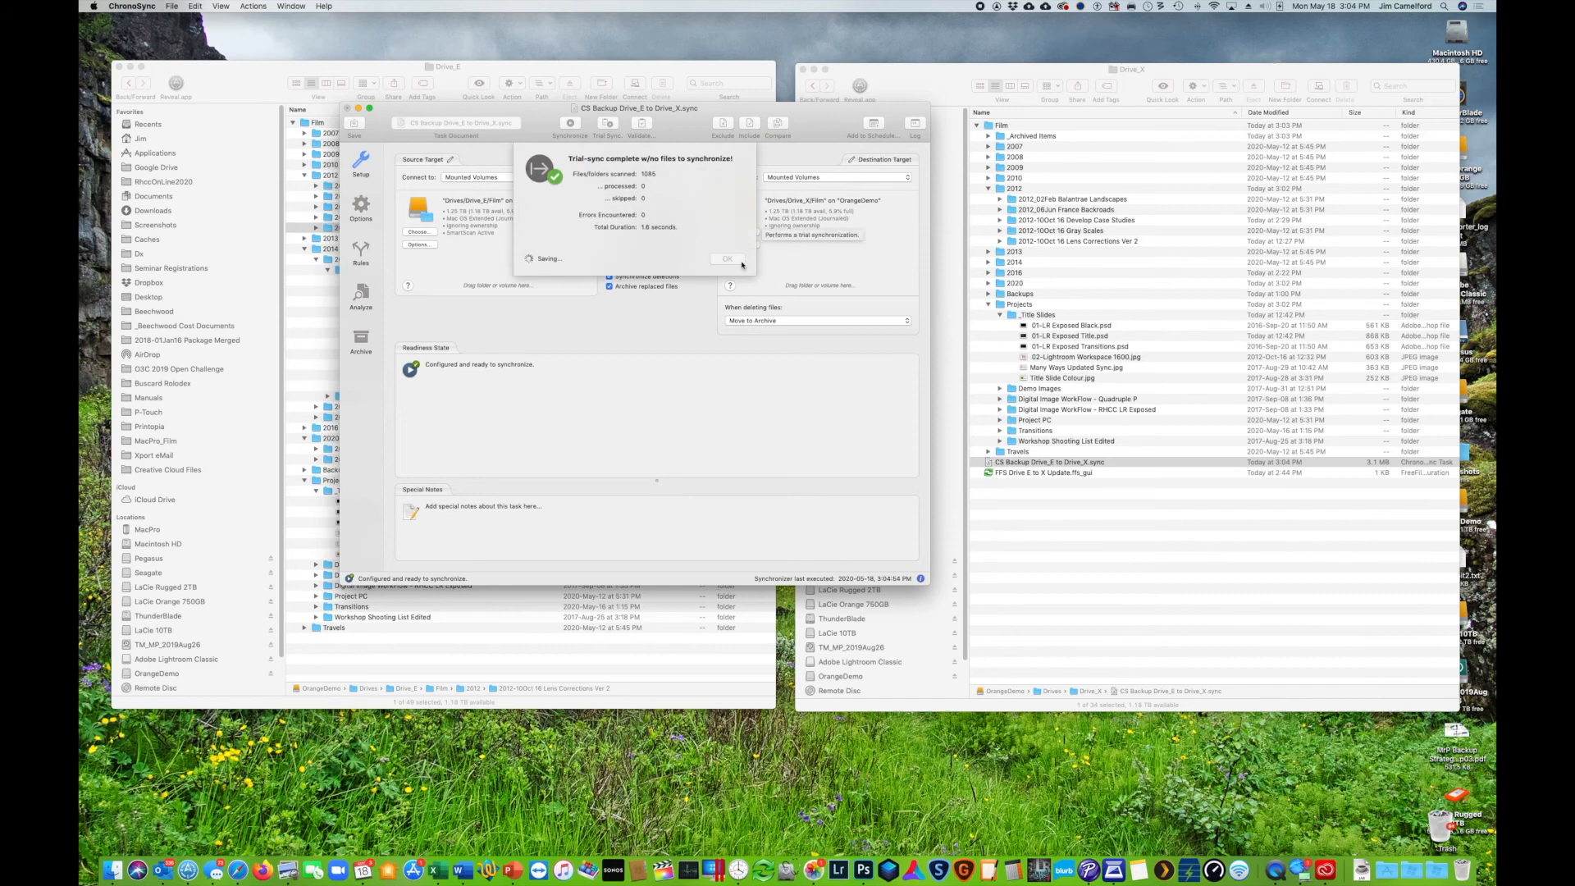
click(728, 259)
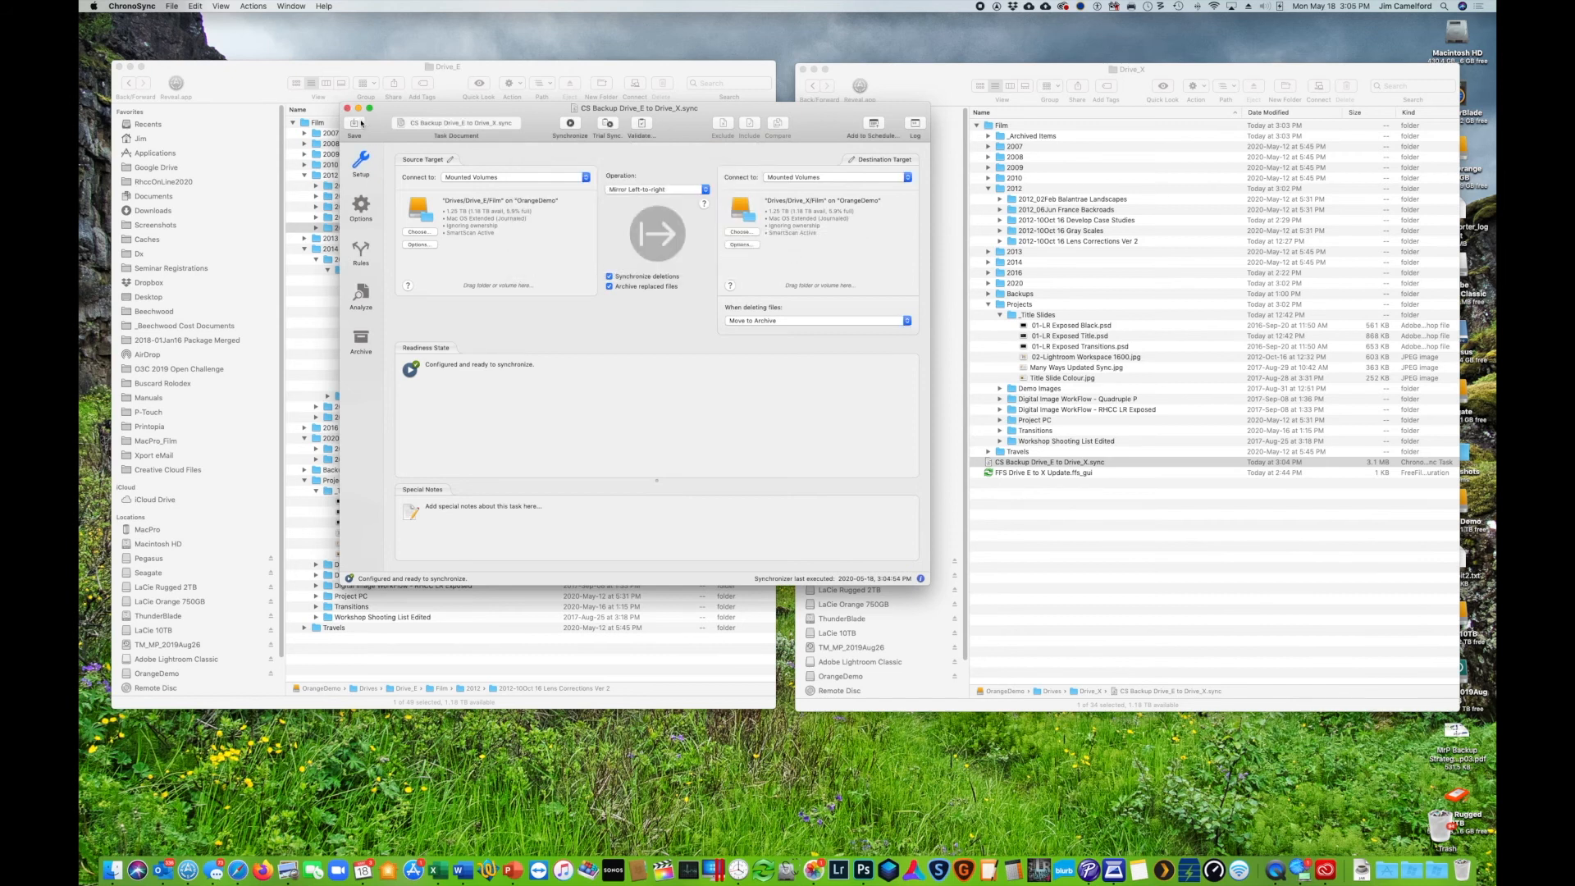
click(348, 109)
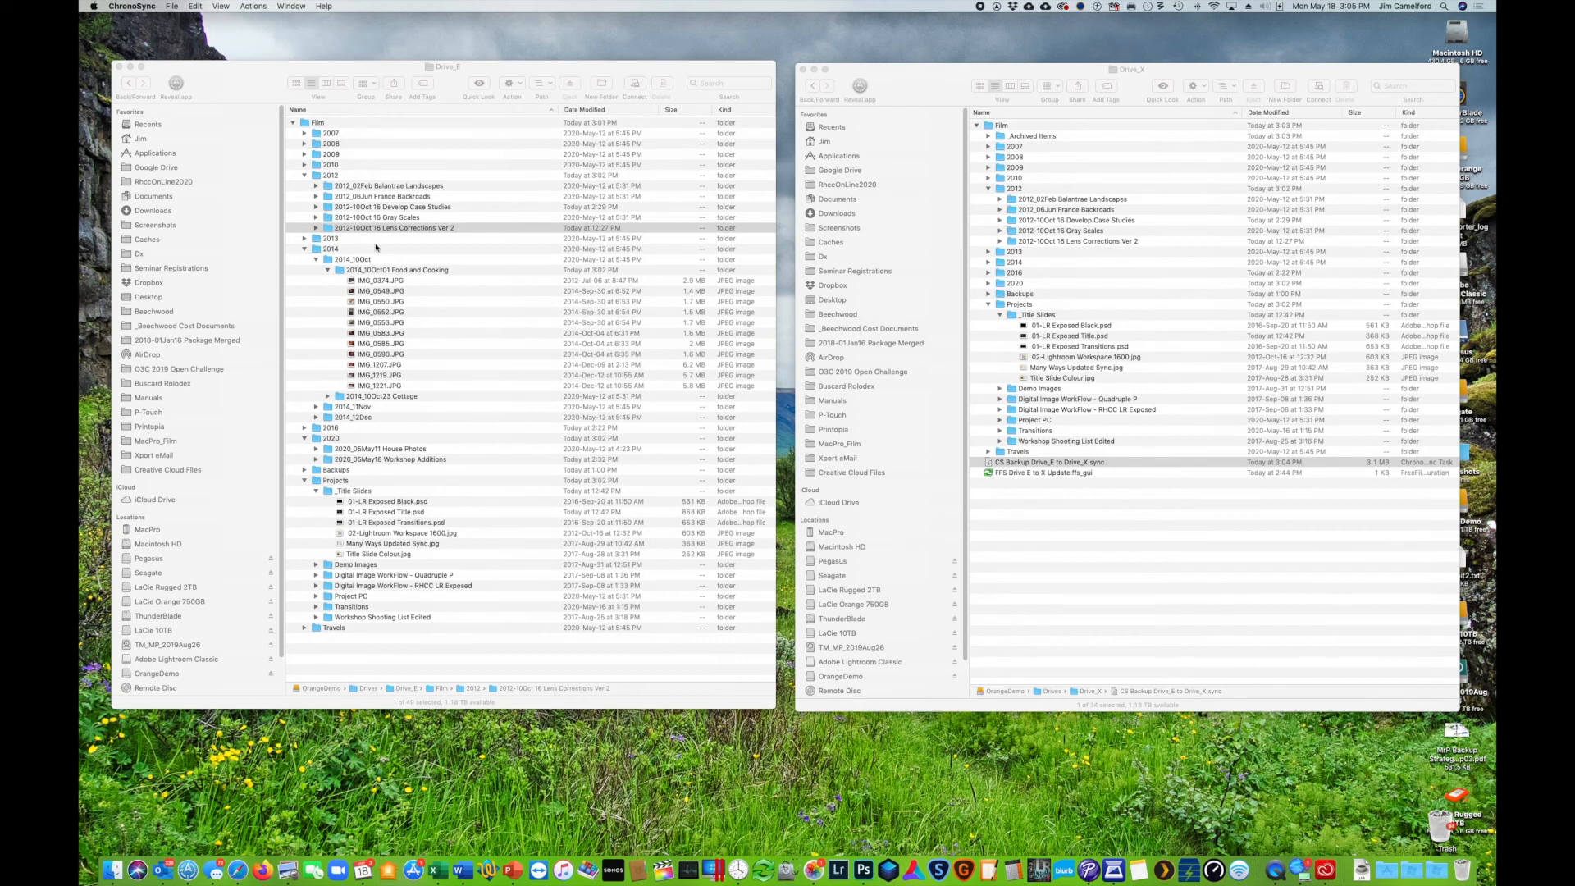
Step: Trash IMG_0550.JPG through IMG_1207.JPG from the 2014_10Oct01 Food and Cooking folder on Drive_E
click(383, 303)
click(383, 303)
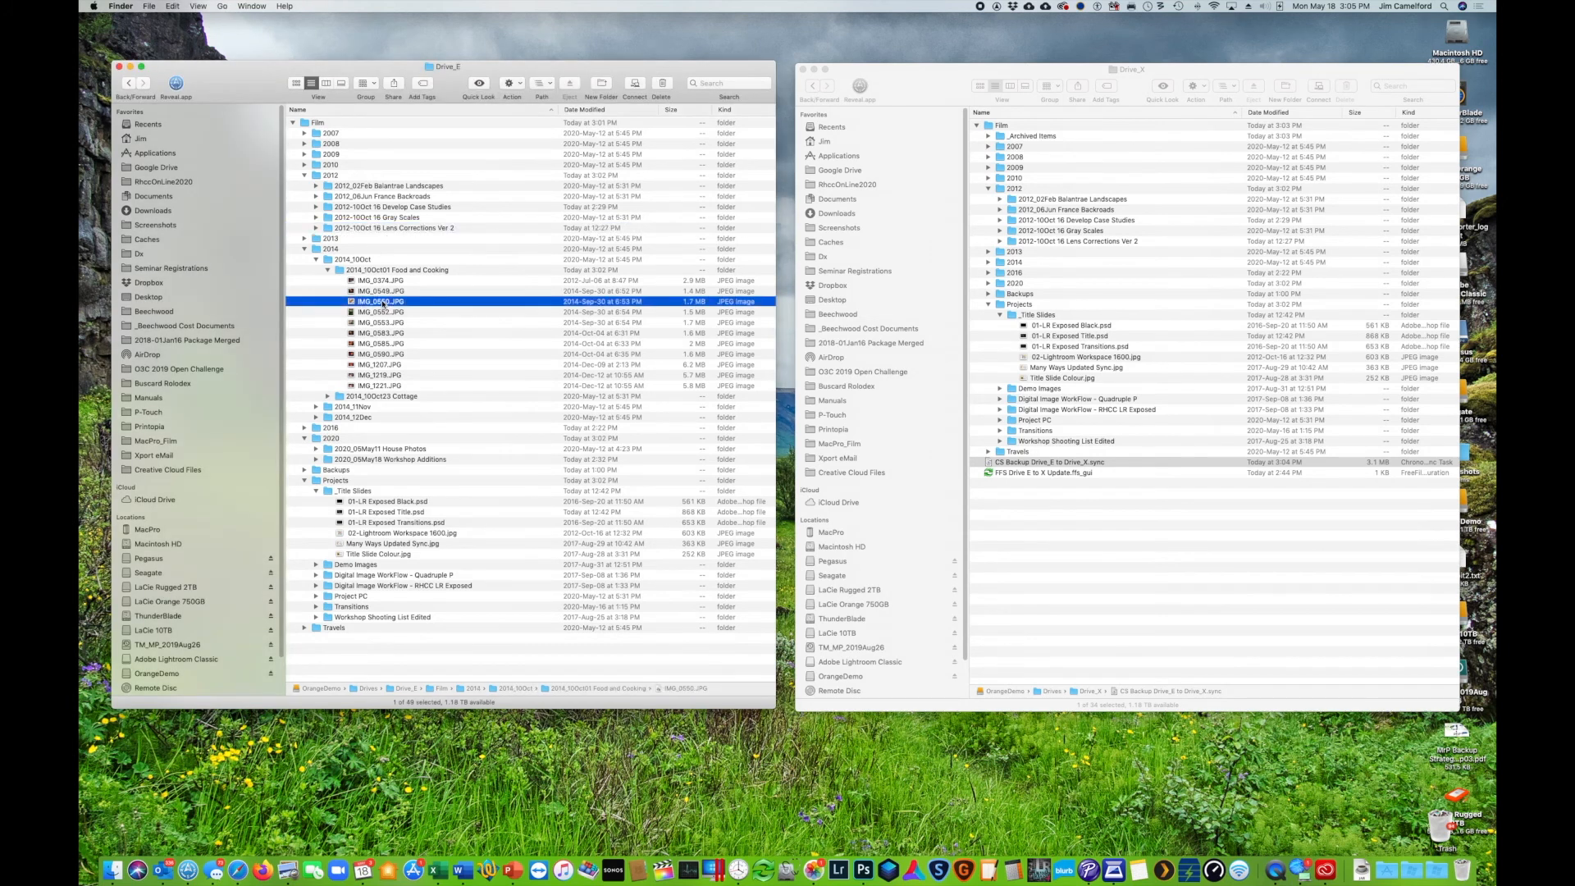
shift+click(380, 366)
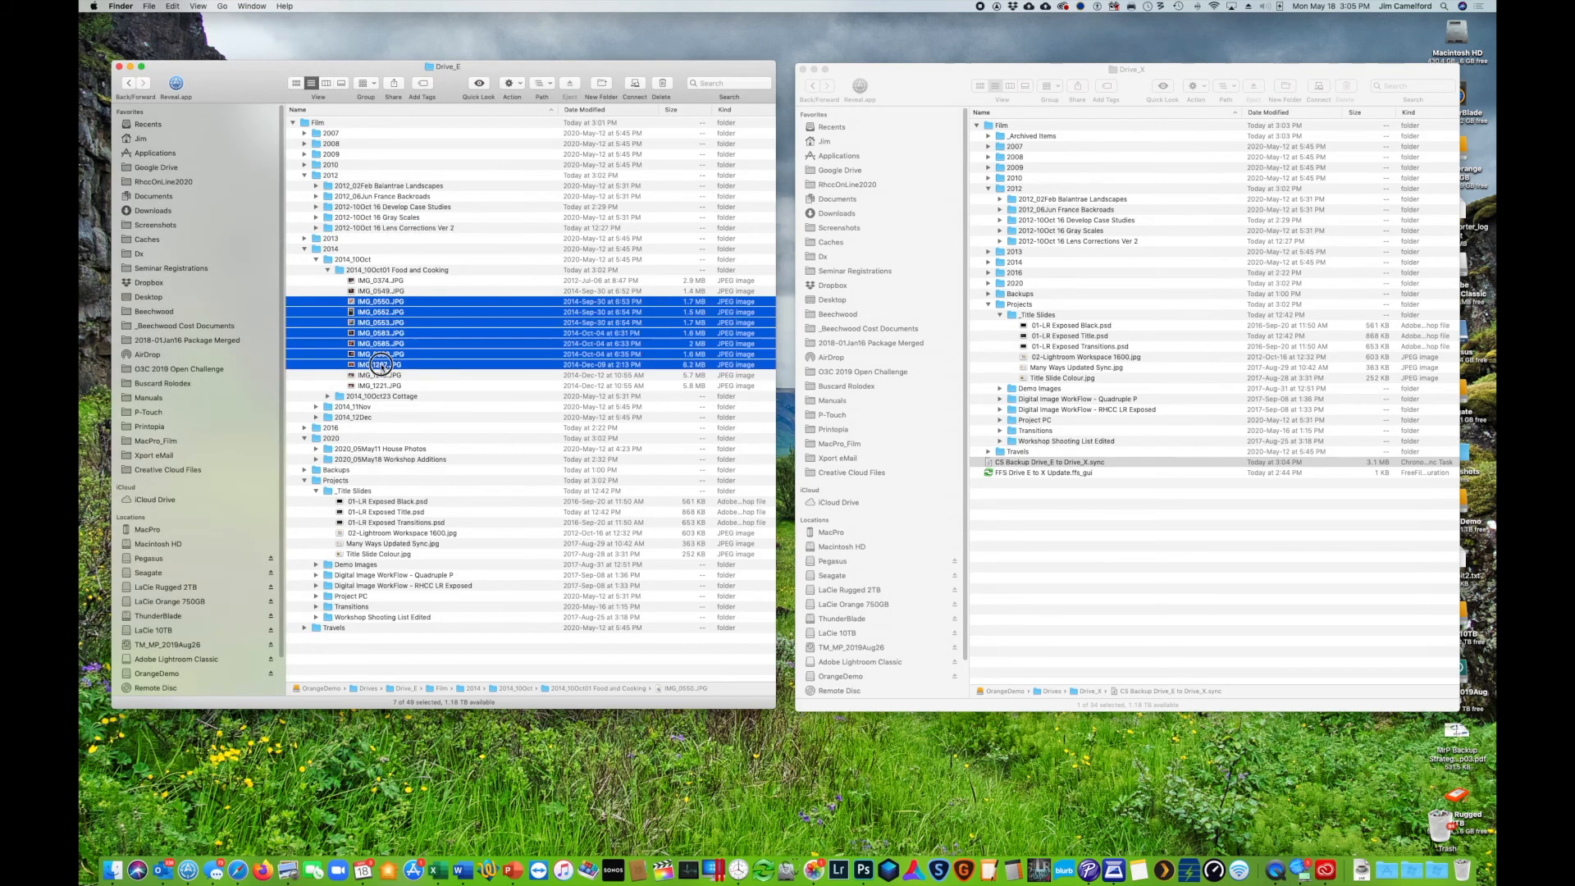
right_click(383, 353)
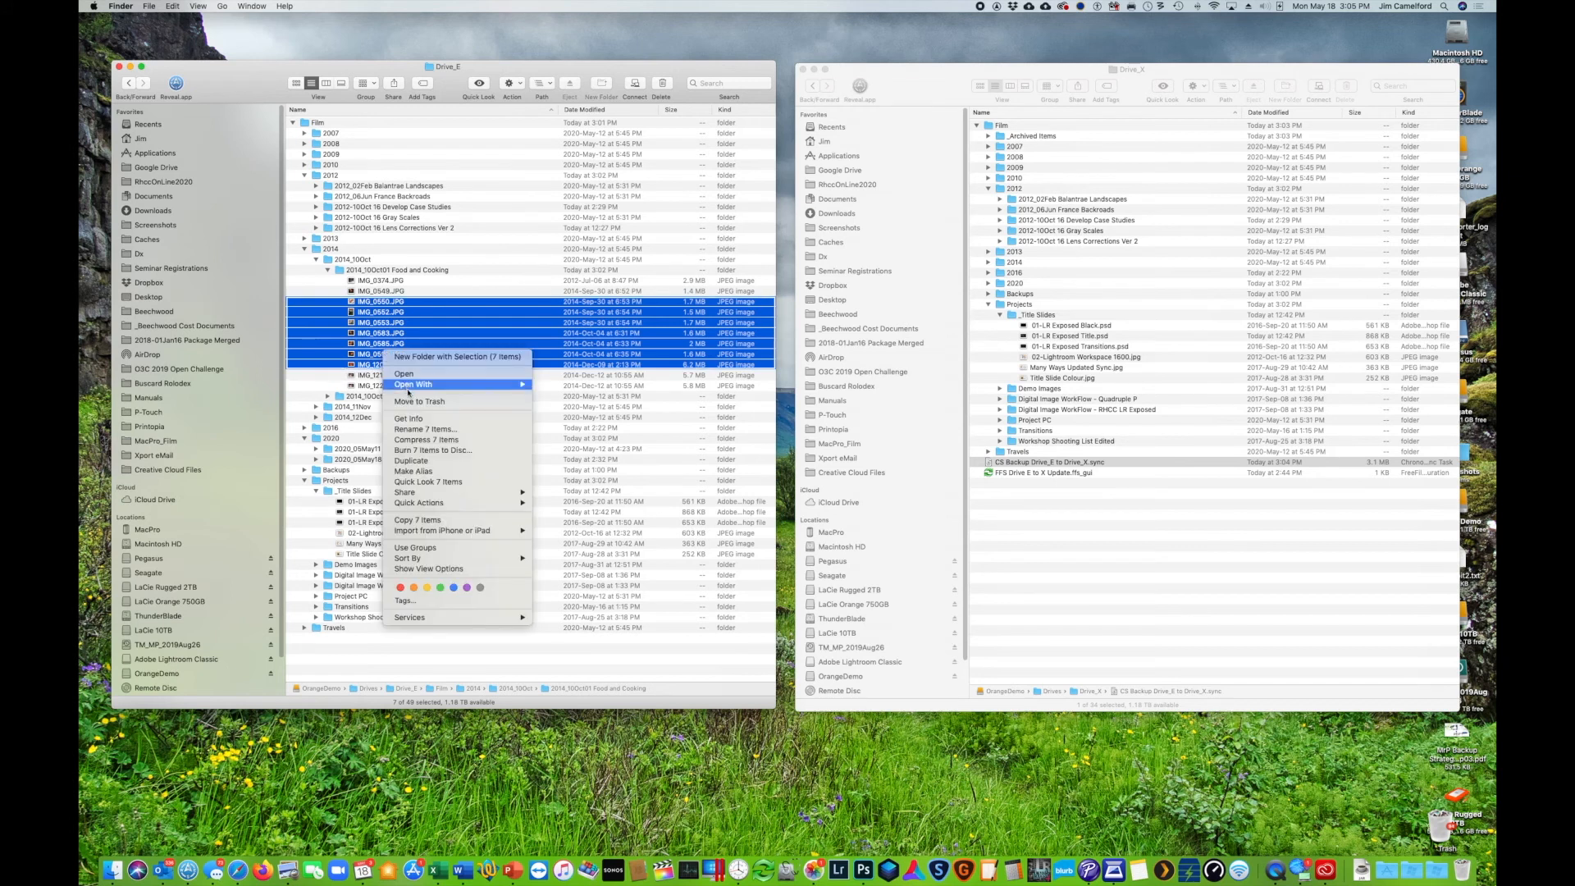
key(Escape)
key(Down)
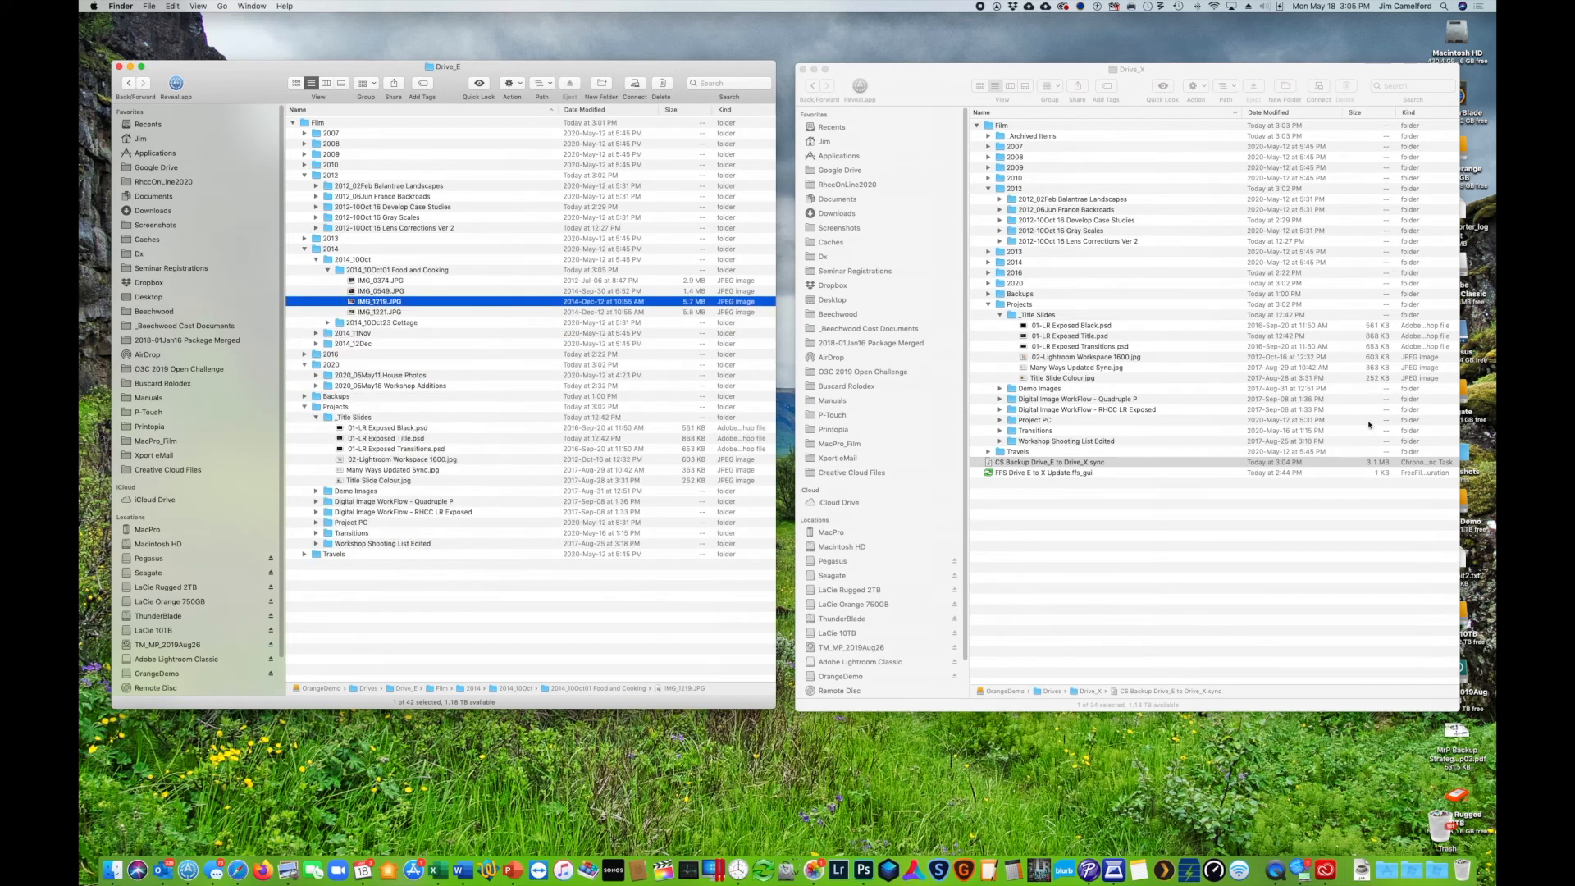
Step: Open CS Backup Drive_E to Drive_X.sync, run a trial sync, synchronize the listed changes, and close the task
double_click(1009, 463)
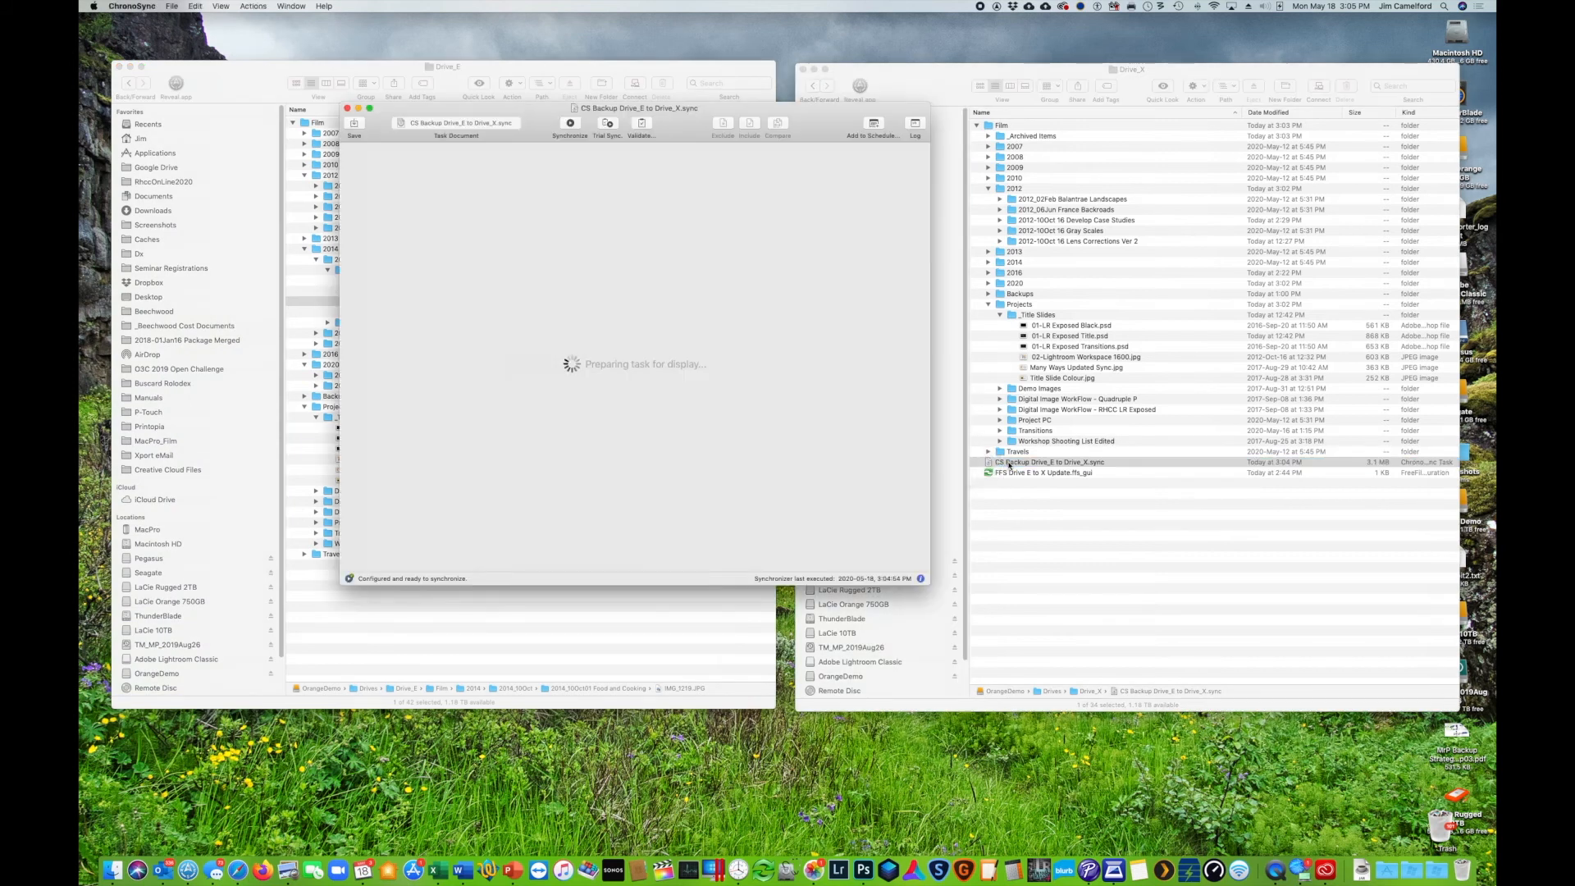
click(599, 123)
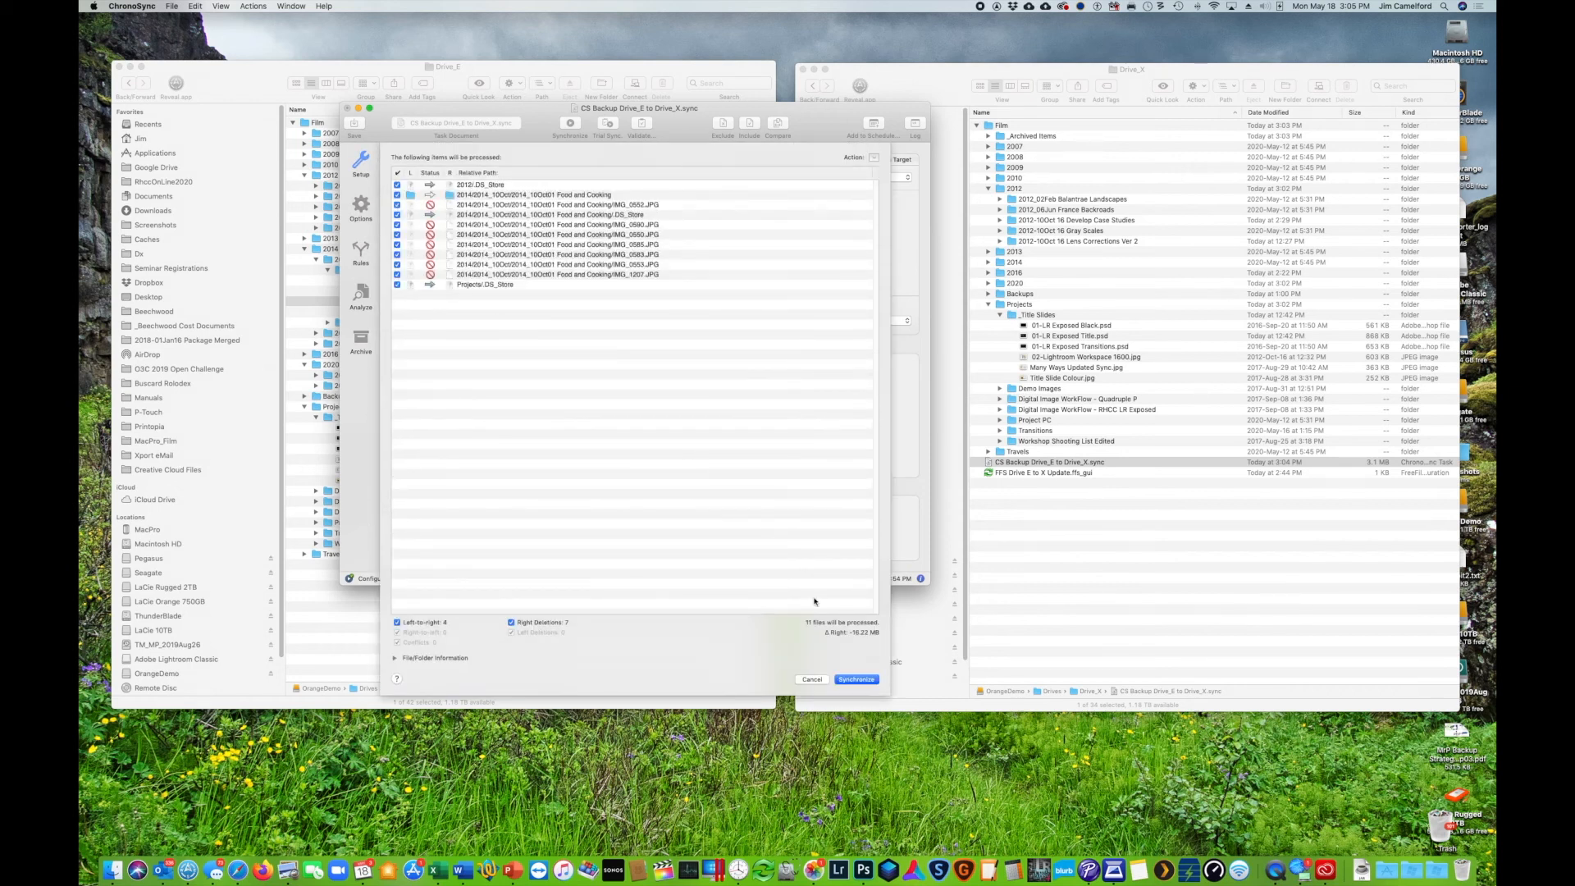
click(857, 679)
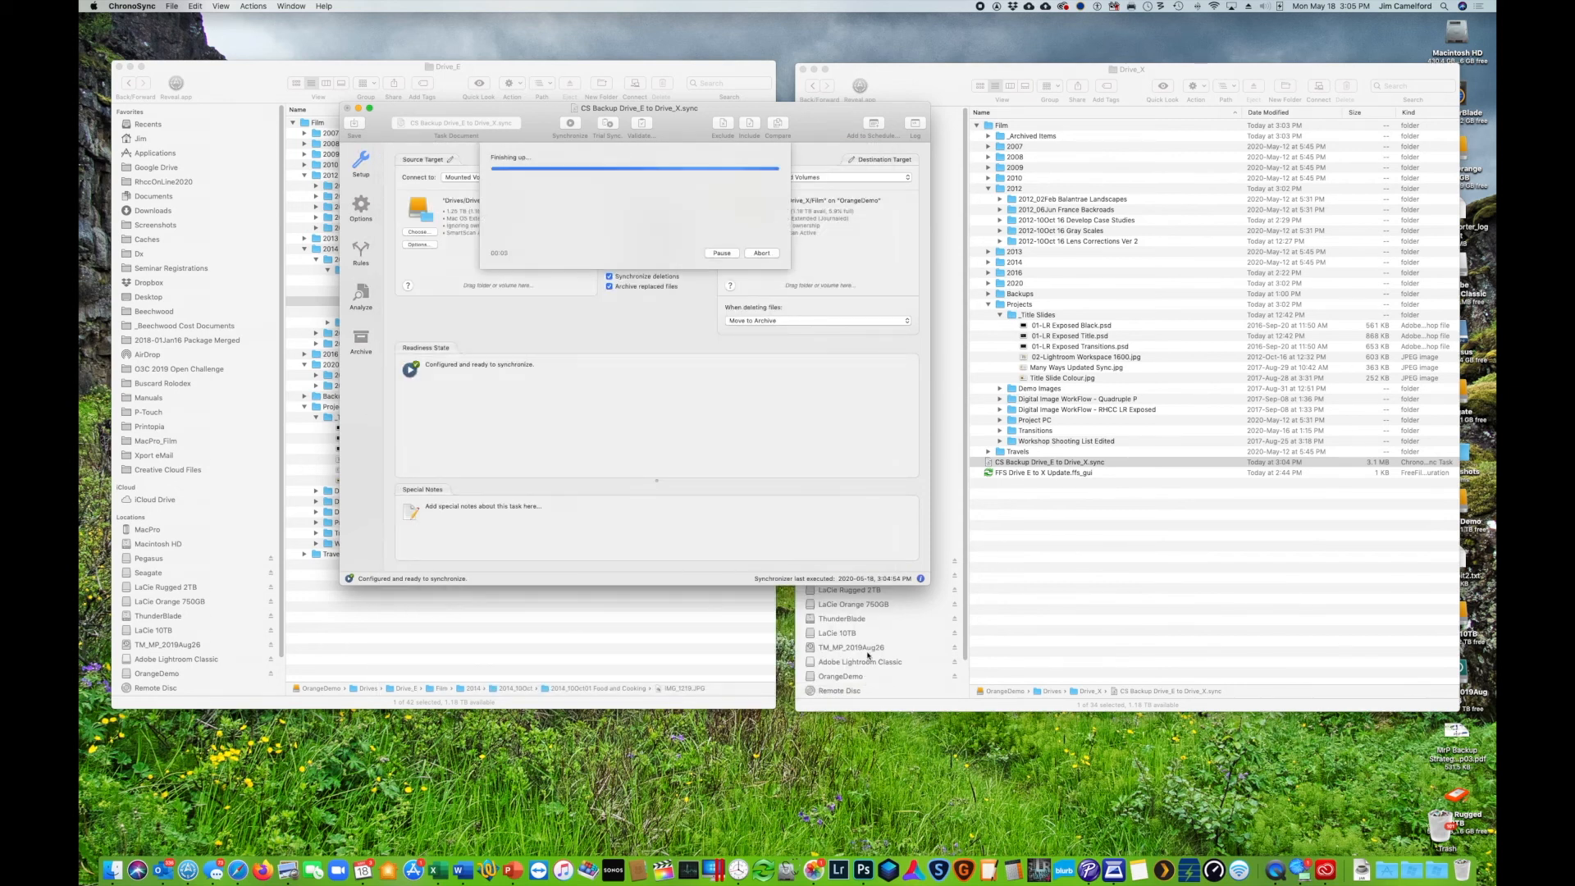
click(726, 259)
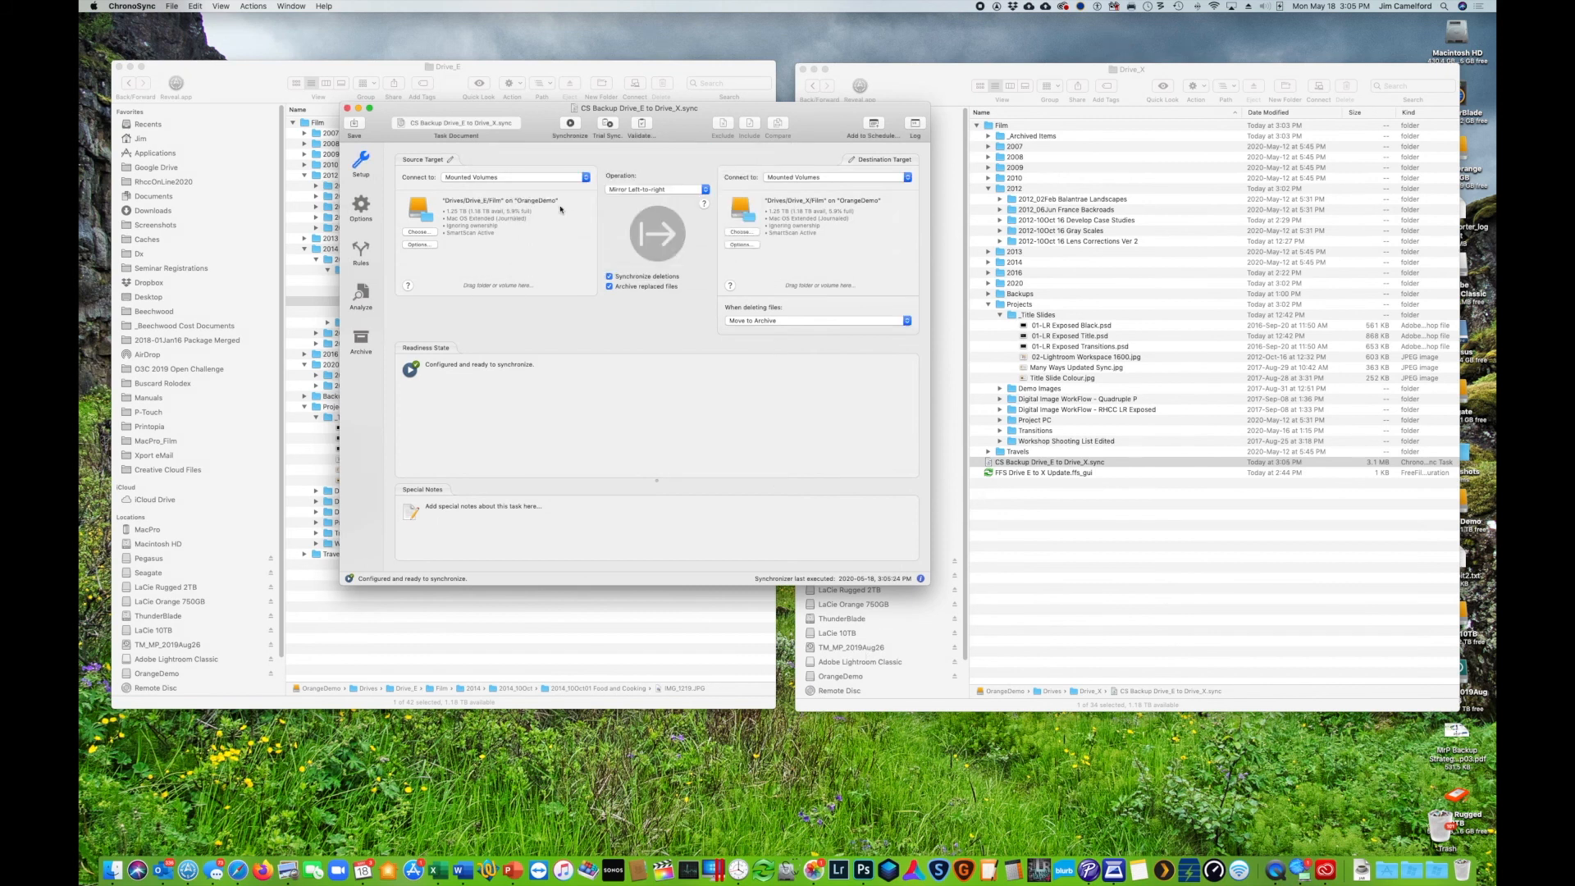
click(347, 108)
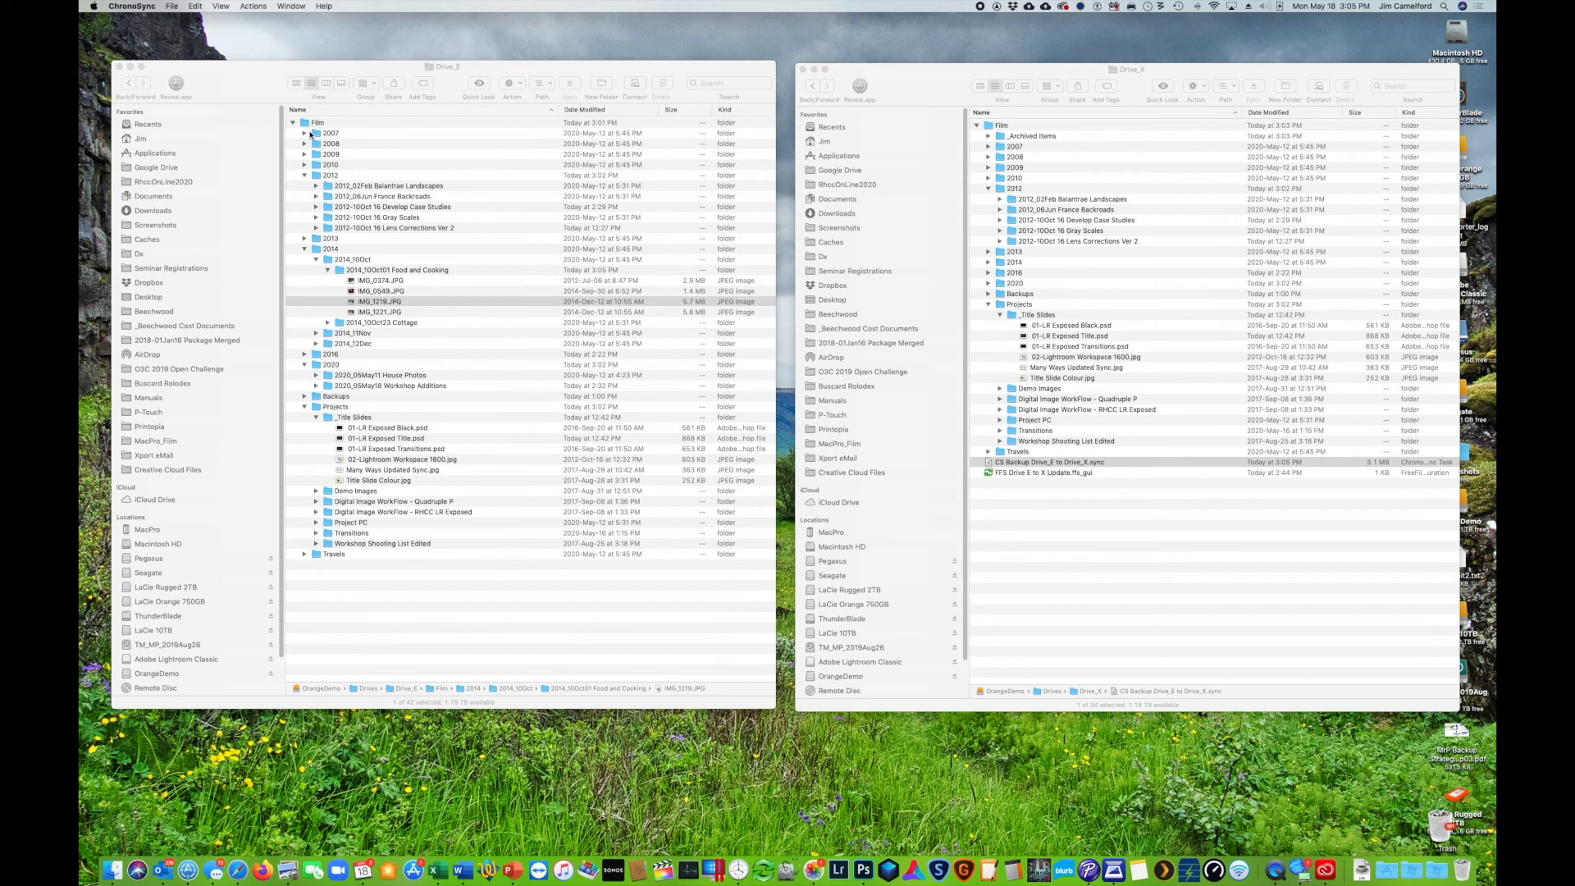